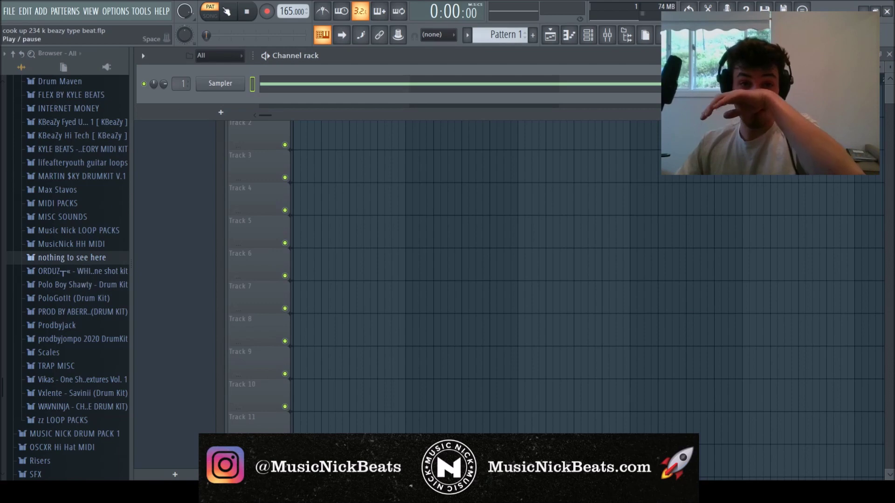
Step: Switch playback to song mode and show the mixer
left_click(210, 15)
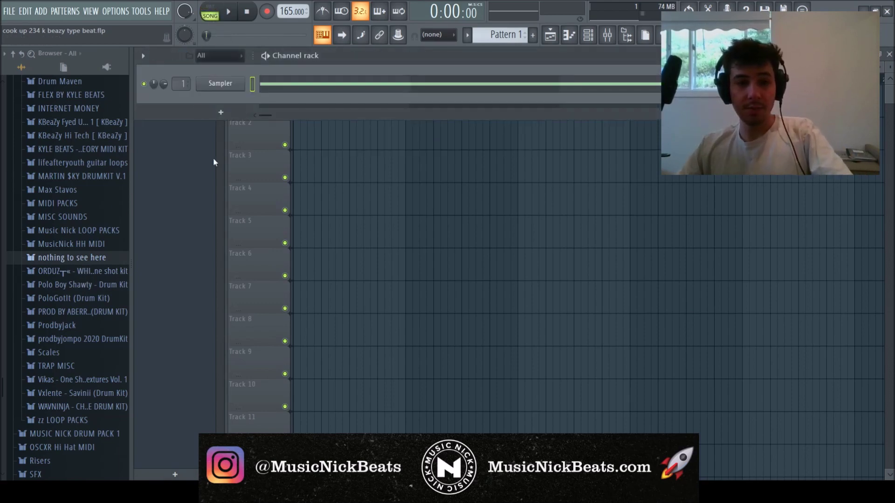
key("F9")
Step: Browse the first Based1 one-shot kit, including its piano folder, for a melody sound
scroll(73, 304, "up", 4)
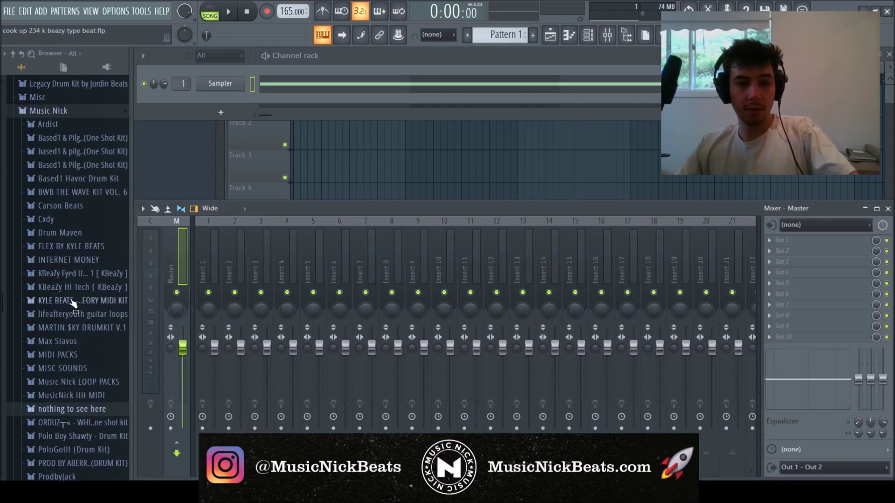
left_click(105, 139)
left_click(73, 275)
scroll(75, 298, "up", 4)
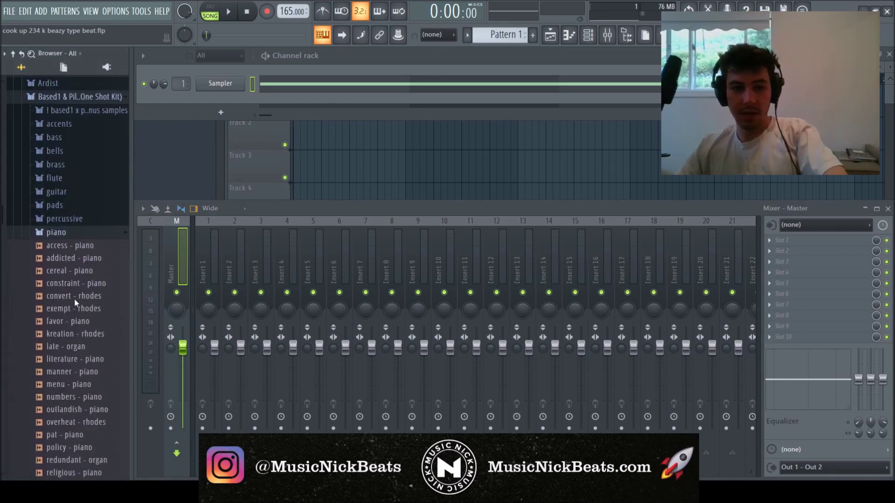
left_click(73, 232)
left_click(74, 246)
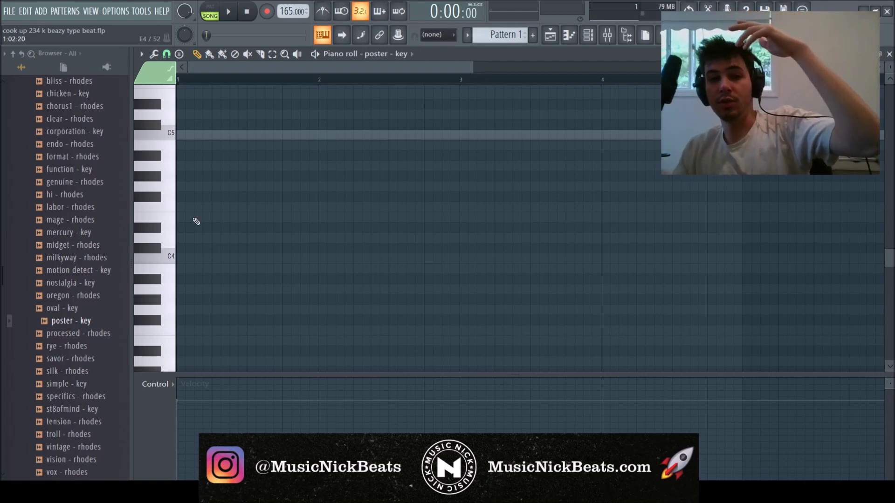
Step: Draw a one-bar note at the start of bar 1 on the poster - key channel, raise it to A#4 and preview it
scroll(196, 224, "up", 2)
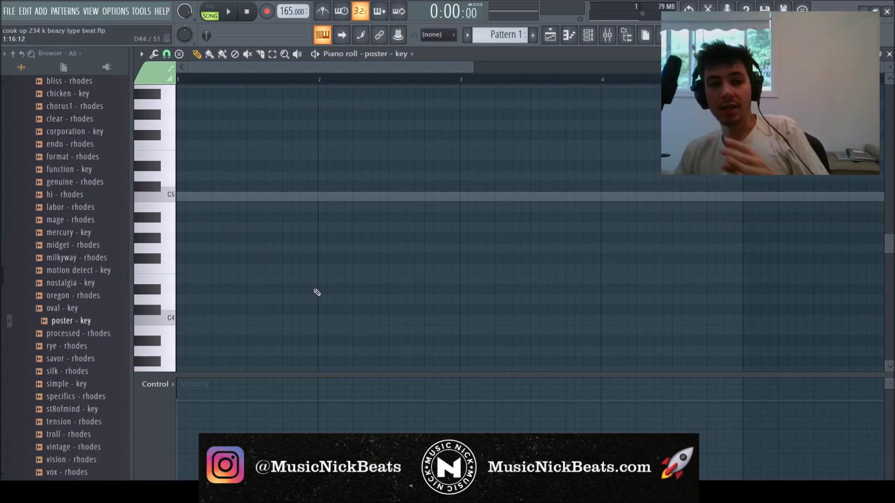
scroll(211, 229, "down", 1)
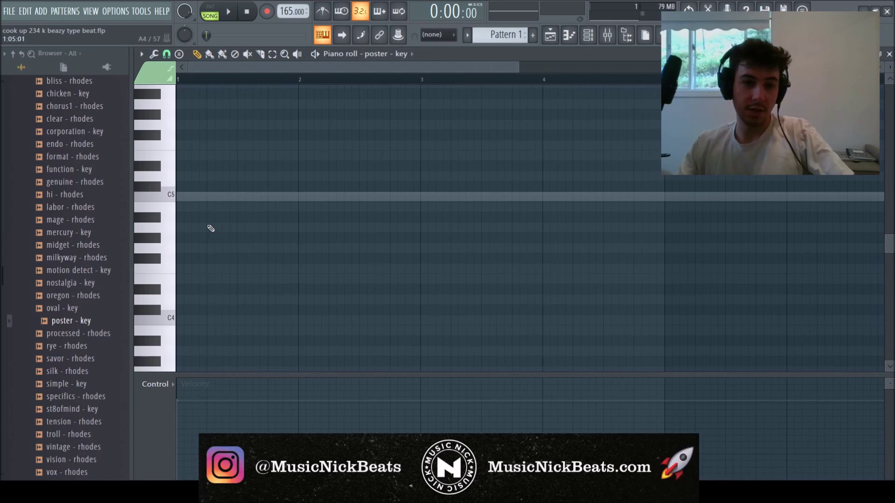
left_click(211, 229)
scroll(639, 262, "down", 4)
left_click(652, 207)
right_click(652, 208)
left_click_drag(647, 228, 233, 235)
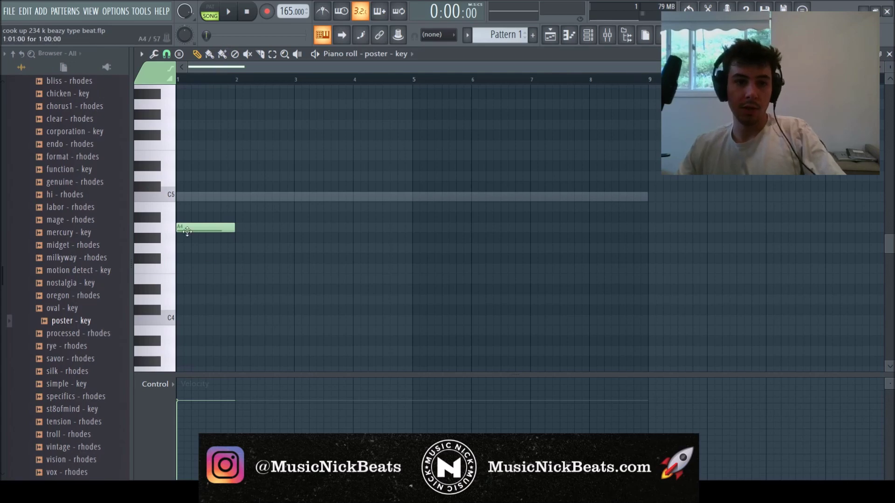
left_click_drag(191, 229, 194, 218)
key("space")
key("space")
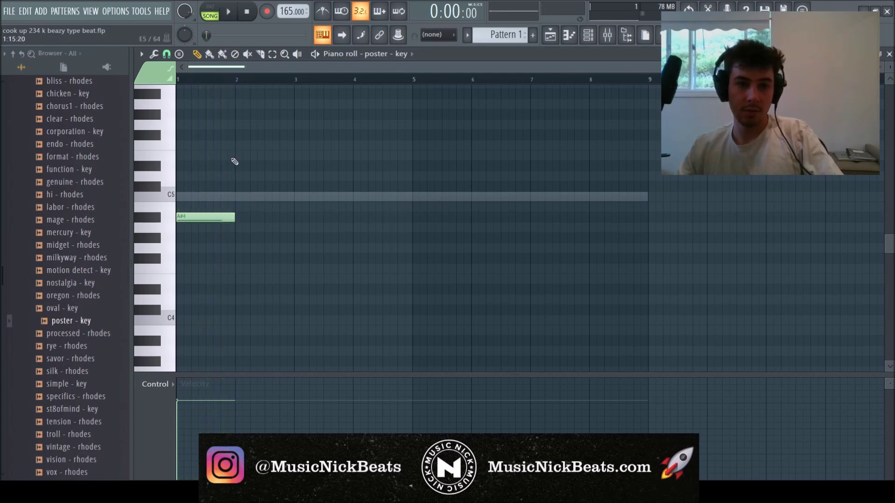
Step: Add a one-bar F5 note in bar 2 and play the two notes back
left_click(234, 163)
right_click(237, 164)
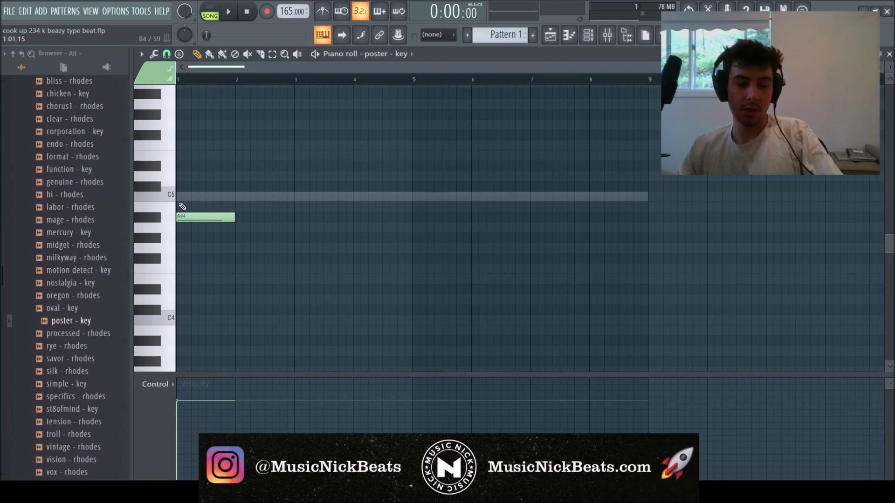
left_click(242, 135)
right_click(246, 135)
left_click(245, 146)
key("space")
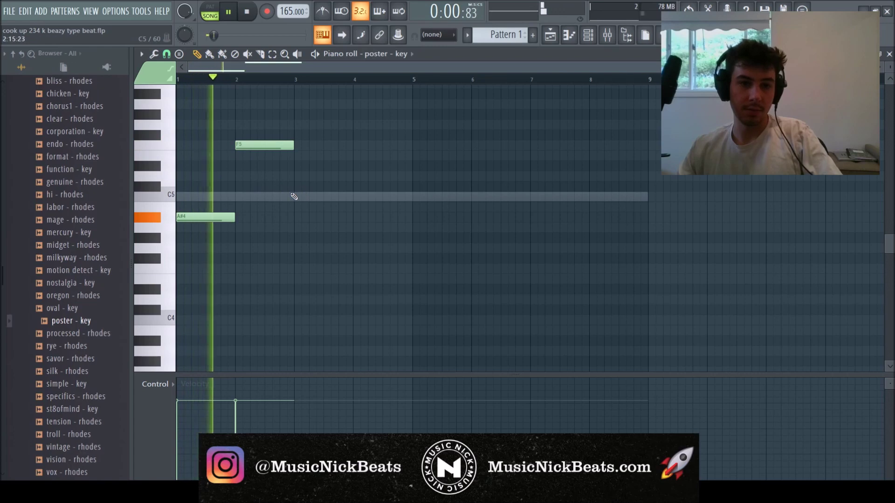
key("space")
Step: Add one-bar D#5 notes in bars 3 and 4 and listen to the four-bar root sequence
left_click(293, 177)
left_click_drag(293, 177, 293, 166)
key("space")
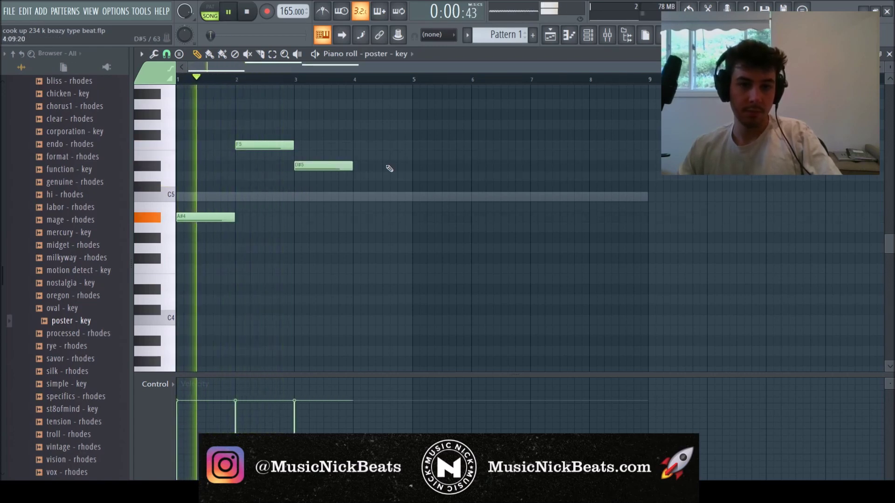
left_click(358, 167)
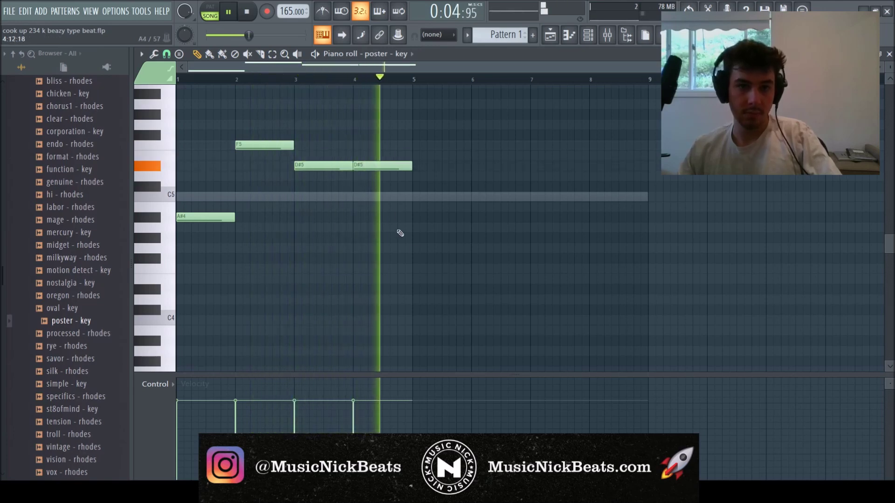
key("space")
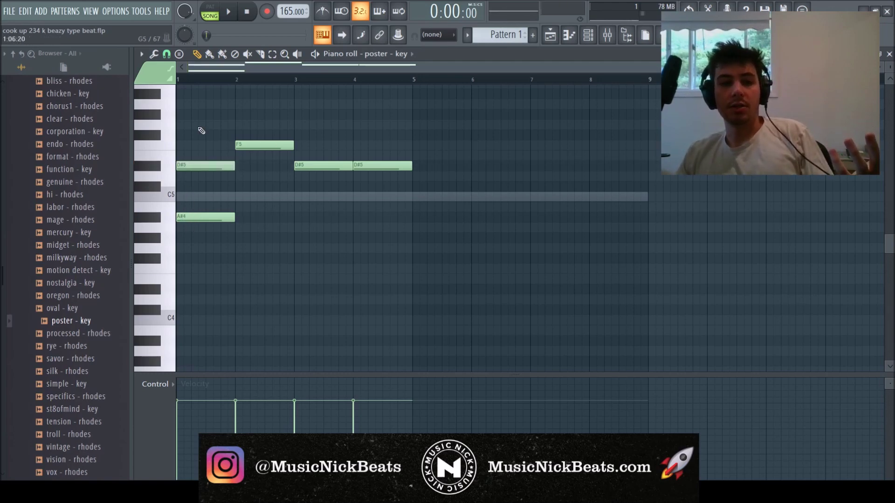
Step: Build the bar 1 chord by adding C#5 and F5 above the A#4 note, and preview it
left_click(178, 185)
left_click(176, 155)
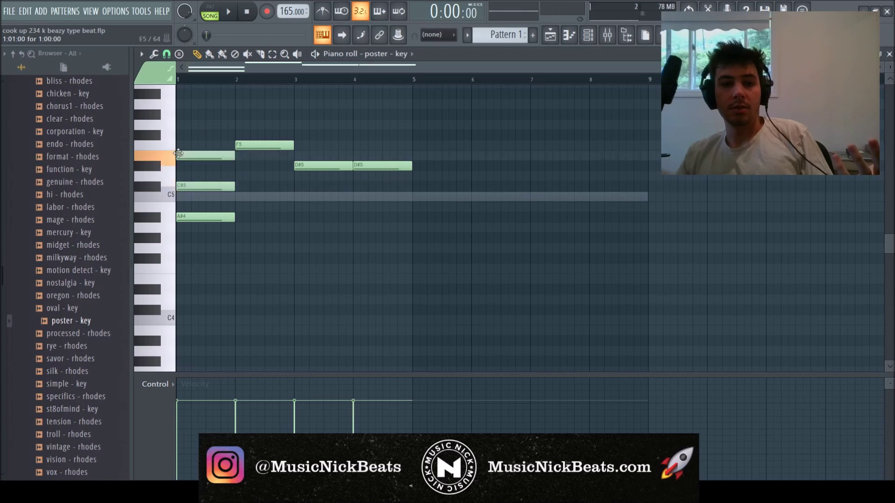
left_click_drag(173, 153, 176, 144)
key("space")
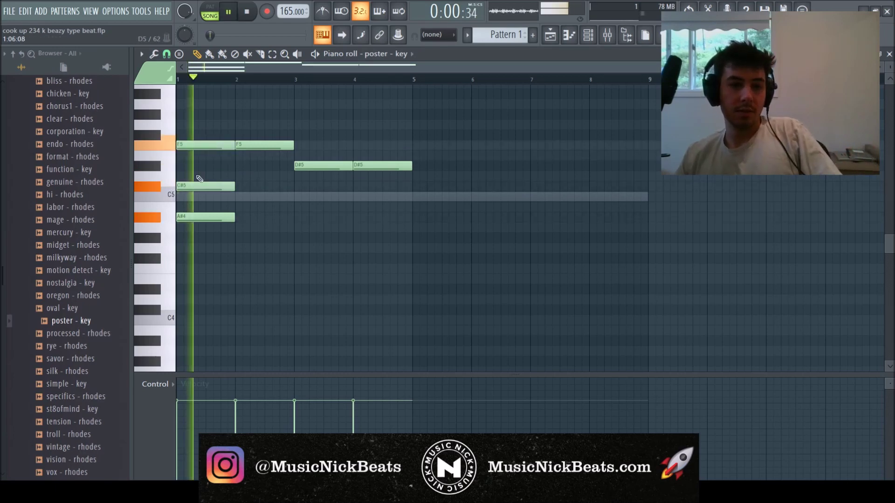
key("space")
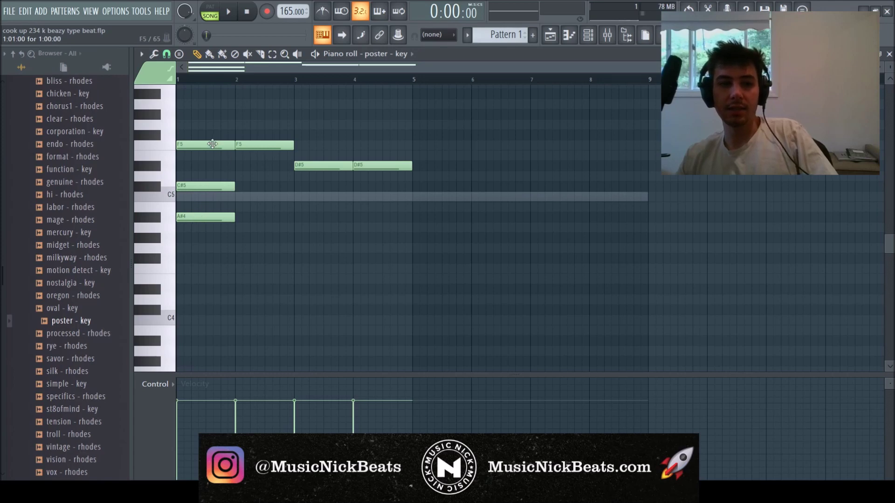
Step: Try transposing the whole bar 1 chord down a semitone, and play back the progression
left_click_drag(202, 205, 199, 81)
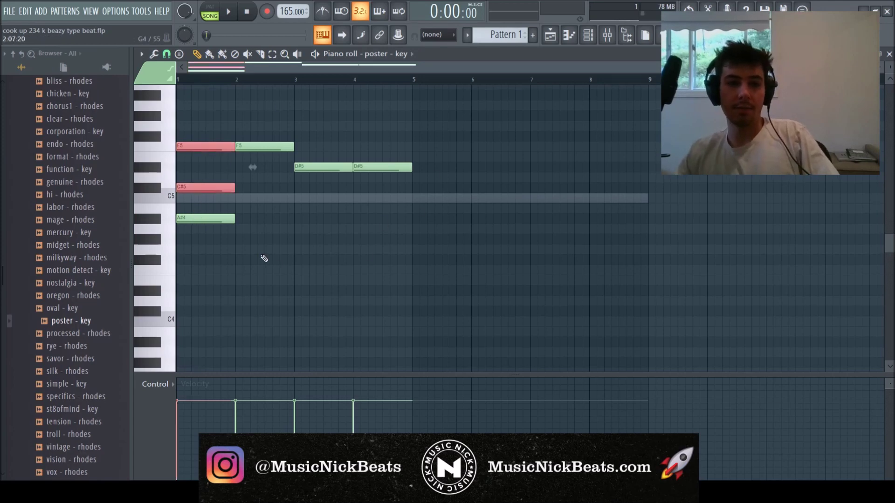
left_click_drag(216, 249, 189, 32)
key("shift+Down")
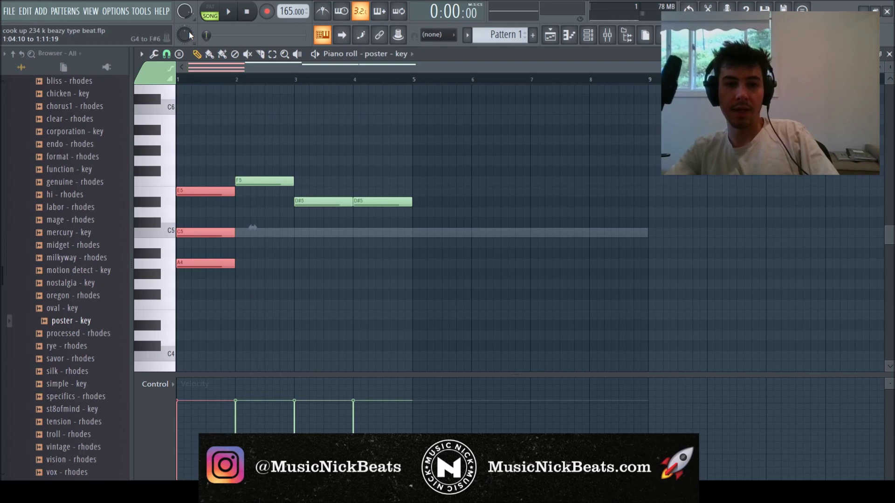
key("shift+Up")
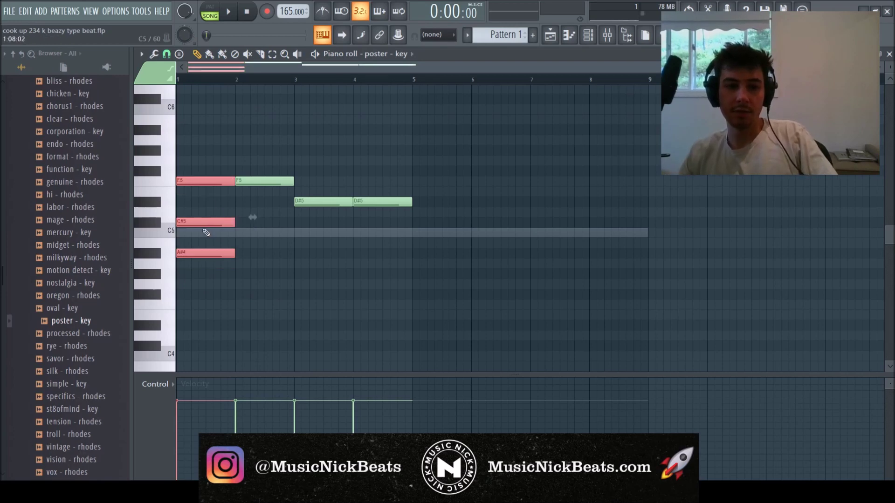
left_click(215, 211)
key("space")
scroll(265, 221, "down", 2)
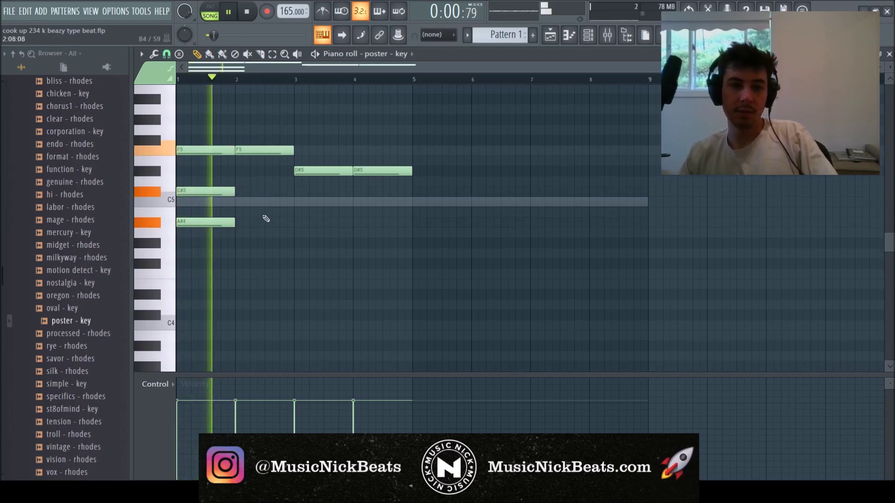
scroll(266, 198, "down", 1)
key("space")
Step: Build the bar 2 chord by adding G#5 and C6 above F5, and play it back
scroll(263, 196, "up", 2)
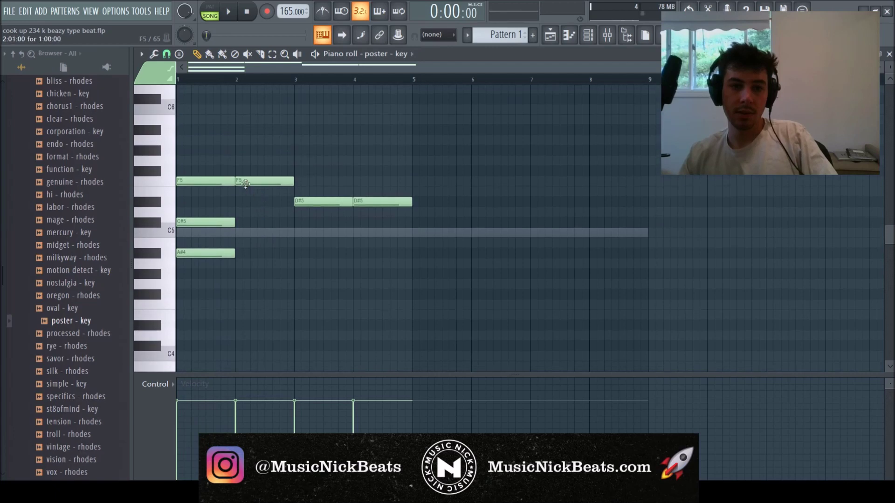
left_click(237, 153)
right_click(242, 150)
left_click(241, 141)
left_click(236, 109)
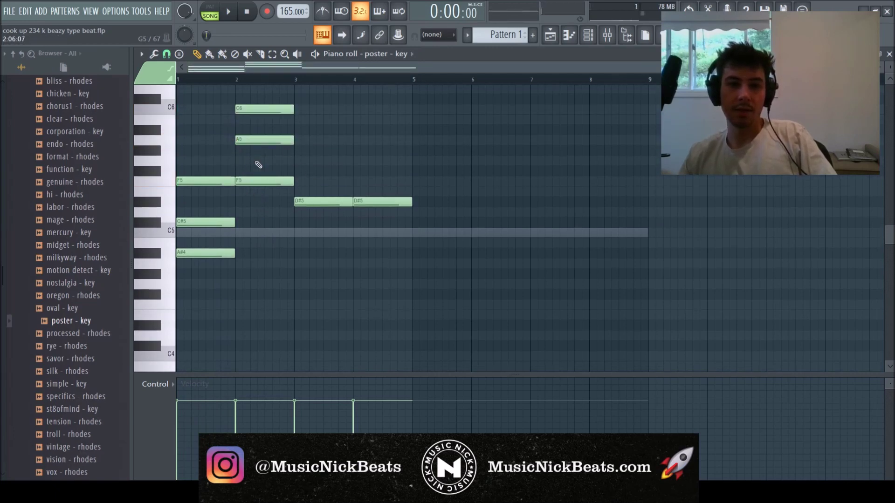
left_click_drag(239, 142, 240, 154)
key("space")
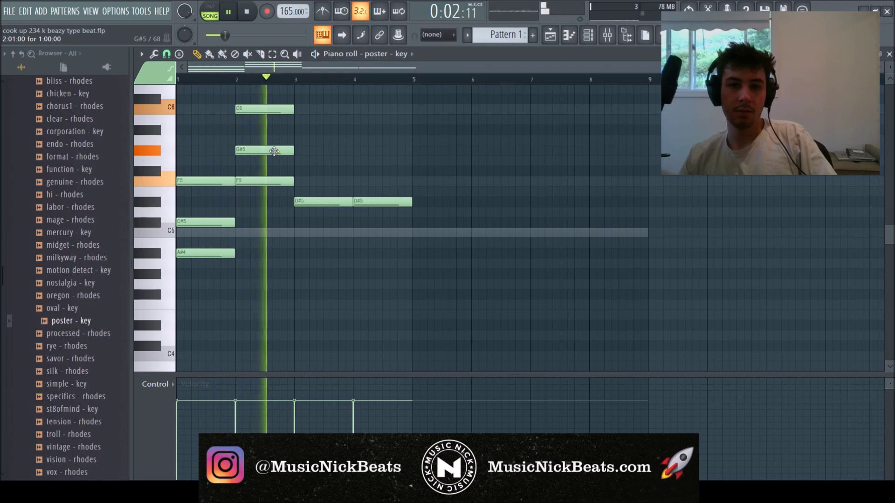
Step: Try the bar 2 chord with its middle note raised to A5 and its root shifted, listening to each version
key("space")
left_click_drag(266, 150, 262, 139)
key("space")
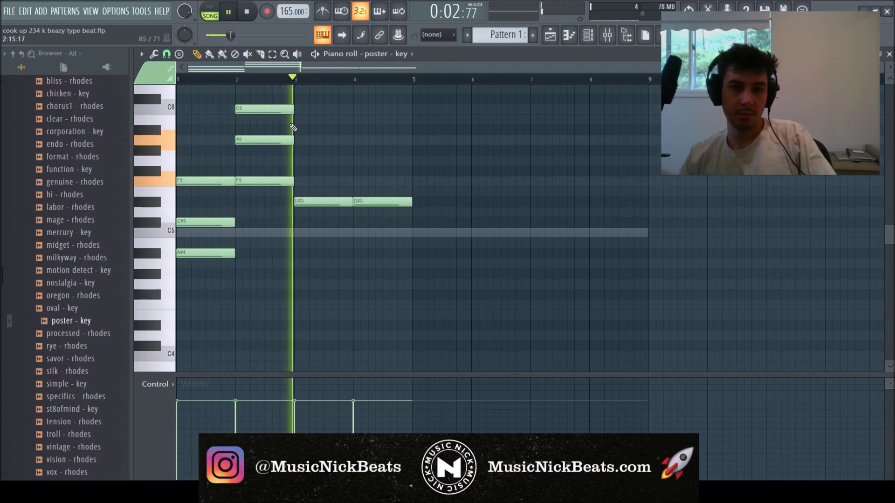
key("space")
key("space")
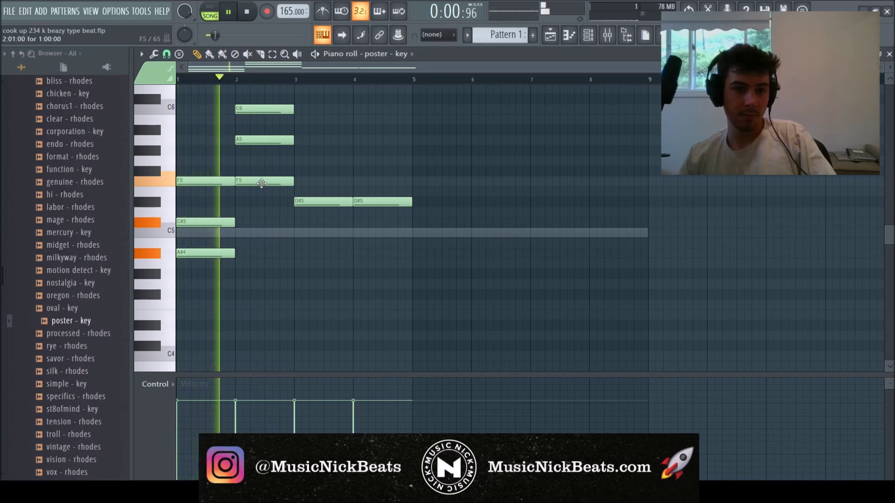
left_click_drag(262, 183, 268, 190)
key("space")
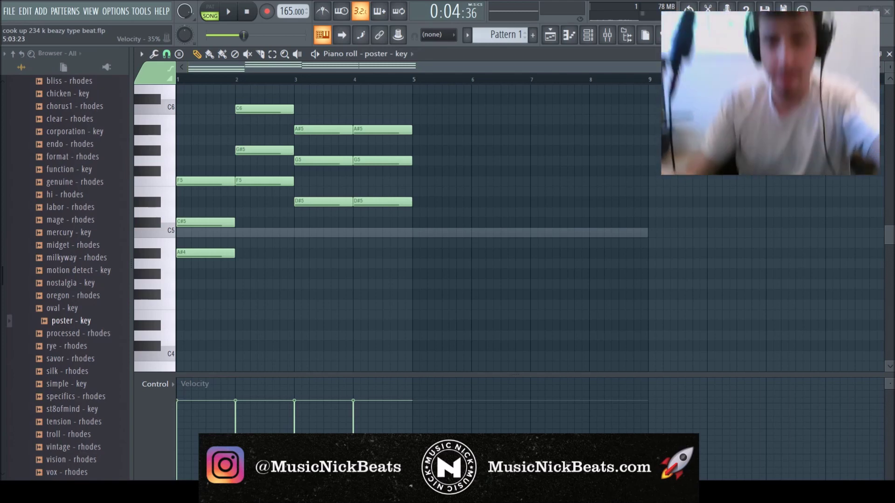
Step: Transpose the lowest note of each of the four chords down an octave and play the progression back
left_click(205, 253, "shift")
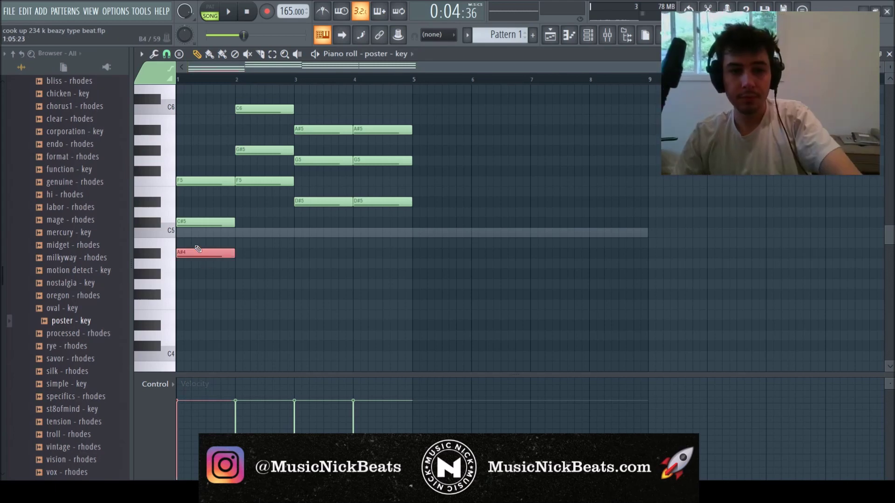
left_click(264, 181, "shift")
left_click(323, 201, "shift")
left_click(386, 202, "shift")
key("ctrl+Down")
key("space")
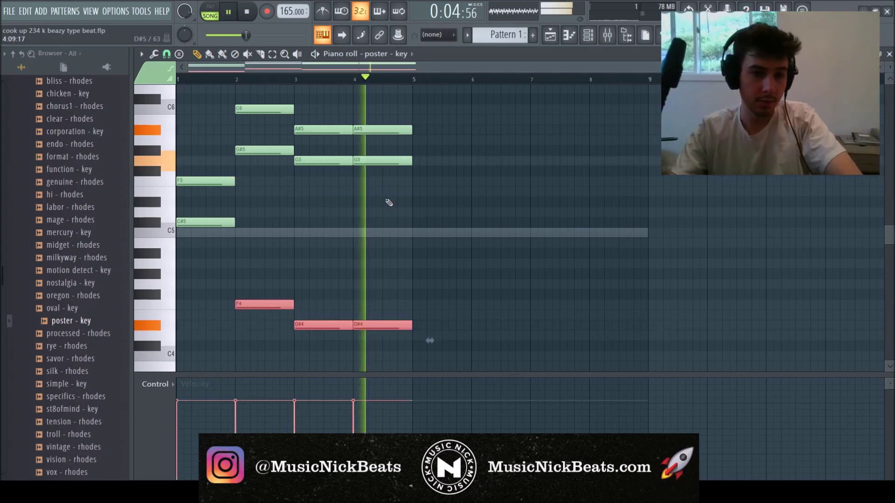
key("space")
left_click(247, 11)
key("space")
scroll(268, 171, "down", 3)
scroll(308, 175, "up", 1)
scroll(359, 200, "up", 2)
key("space")
Step: Lower the bar 2 chord's top note an octave to C5 and listen to the progression
key("ctrl+d")
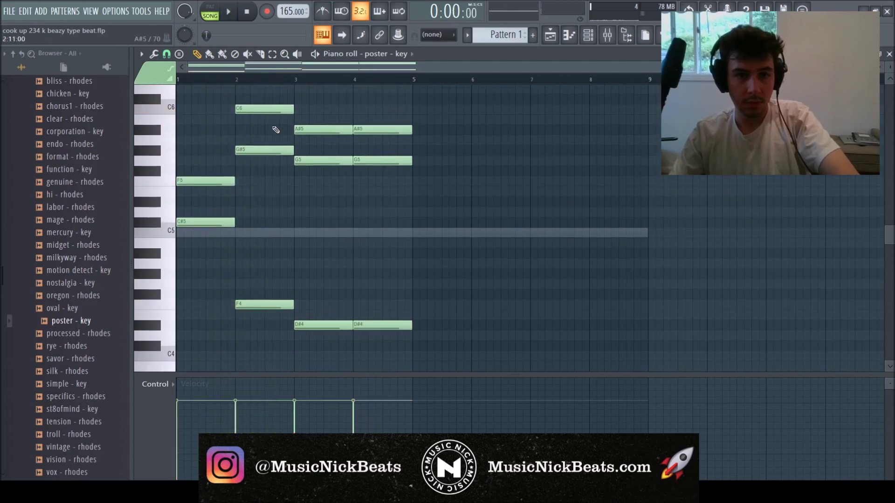
key("ctrl+Down")
key("space")
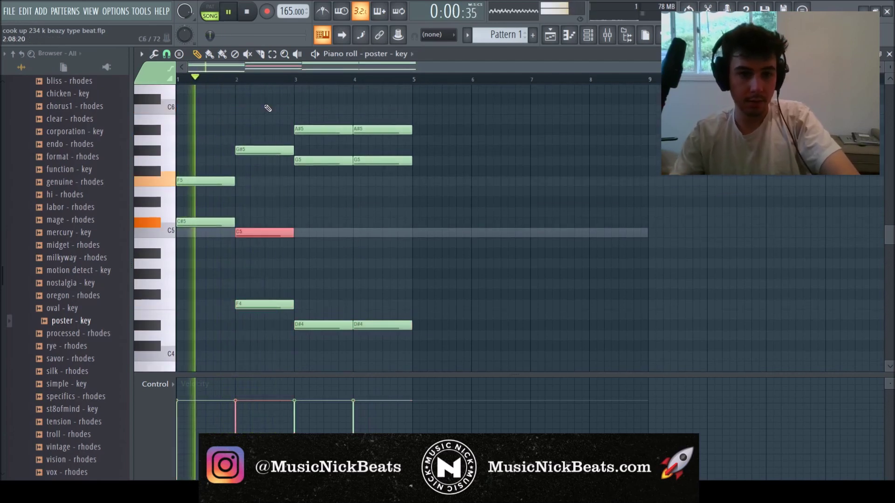
scroll(331, 158, "down", 1)
key("space")
key("ctrl+d")
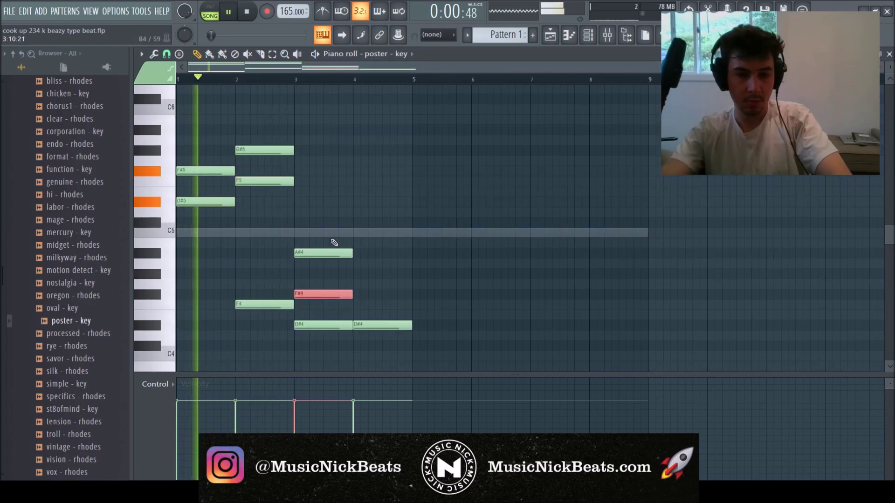
Step: Transpose the two upper notes of the bar 3 chord up an octave to F#5 and A#5
left_click(334, 252, "ctrl+shift")
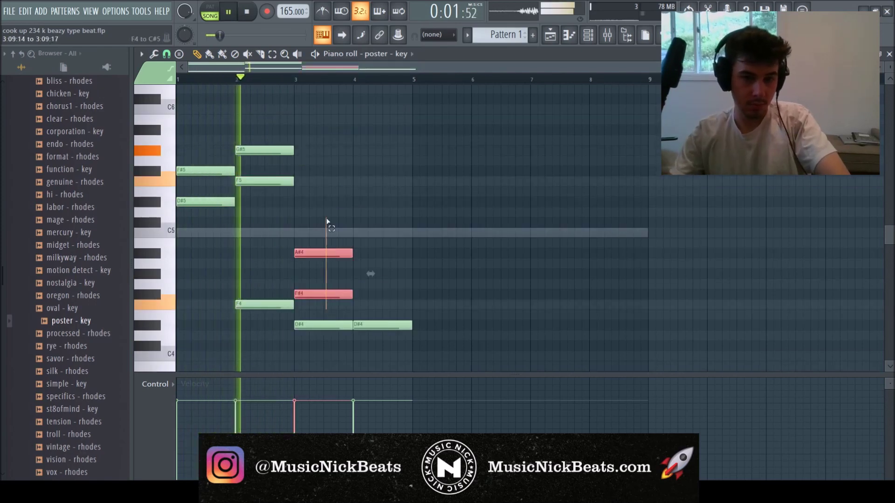
key("ctrl+Up")
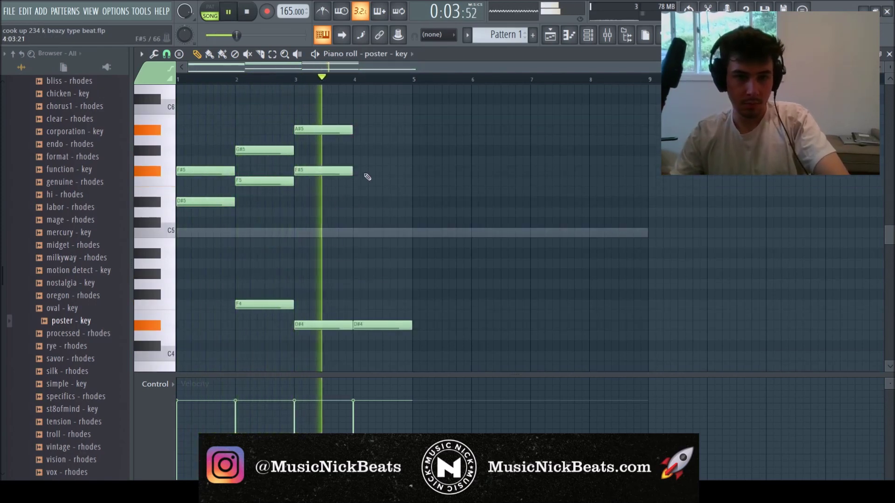
key("space")
Step: Duplicate the bar 3 chord's F#5 and A#5 notes into bar 4 and play the progression
left_click_drag(360, 186, 330, 107)
key("ctrl+b")
key("space")
Step: Duplicate the entire four-bar chord progression into bars 5 to 8
scroll(466, 193, "down", 5)
scroll(476, 184, "up", 5)
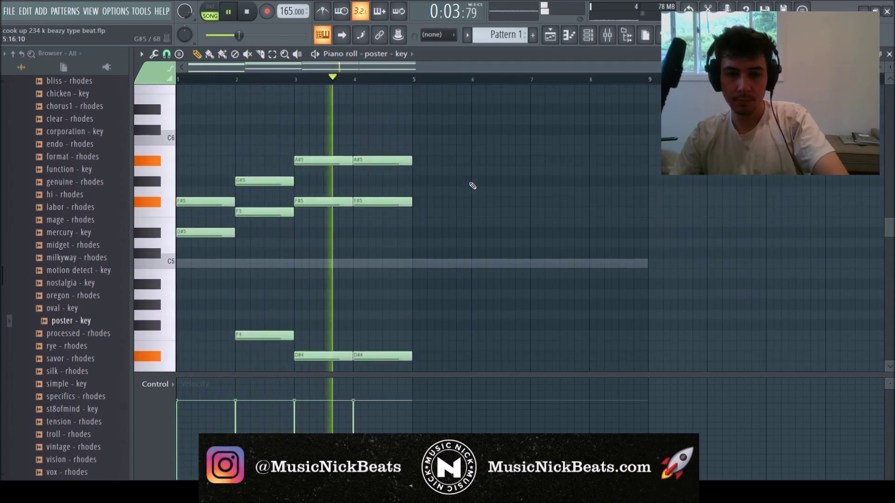
key("ctrl+b")
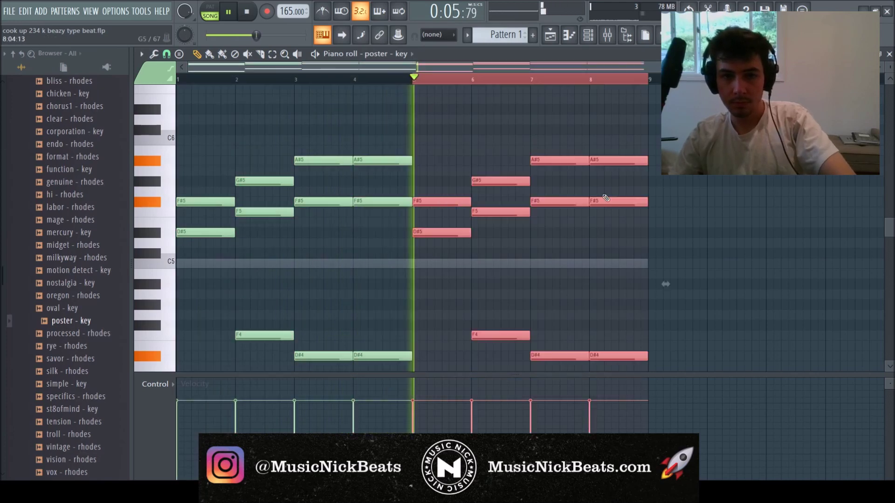
Step: Apply ValhallaVintageVerb to the poster - key track with a 1.36 s decay and about 29% mix
scroll(732, 227, "down", 3)
scroll(731, 227, "up", 3)
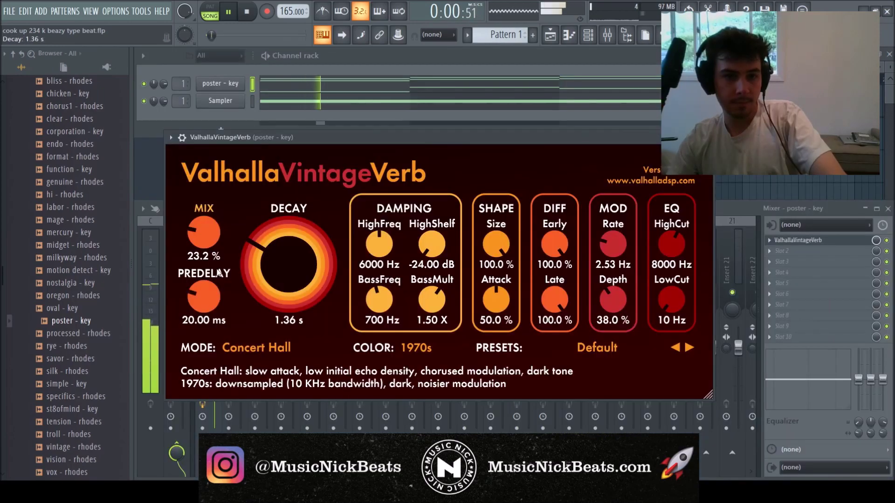
left_click_drag(251, 272, 252, 280)
mouse_move(193, 243)
left_mouse_down()
mouse_move(203, 231)
mouse_move(208, 241)
left_mouse_up()
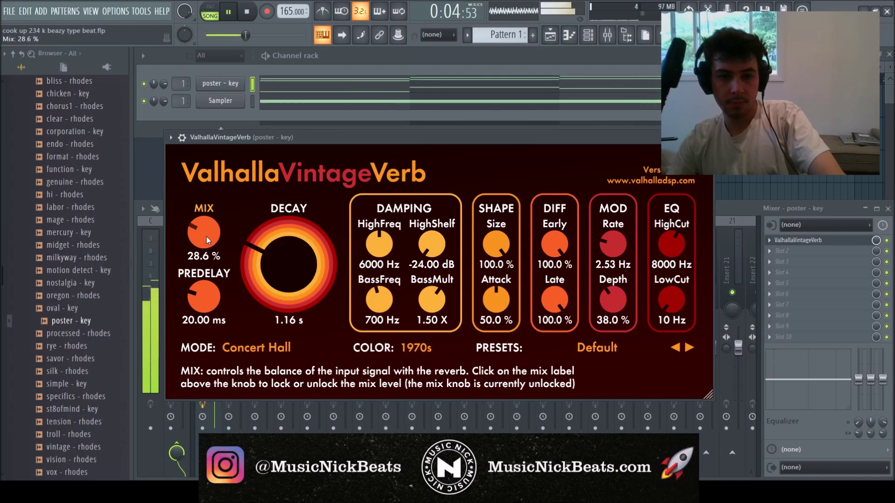
scroll(264, 248, "up", 1)
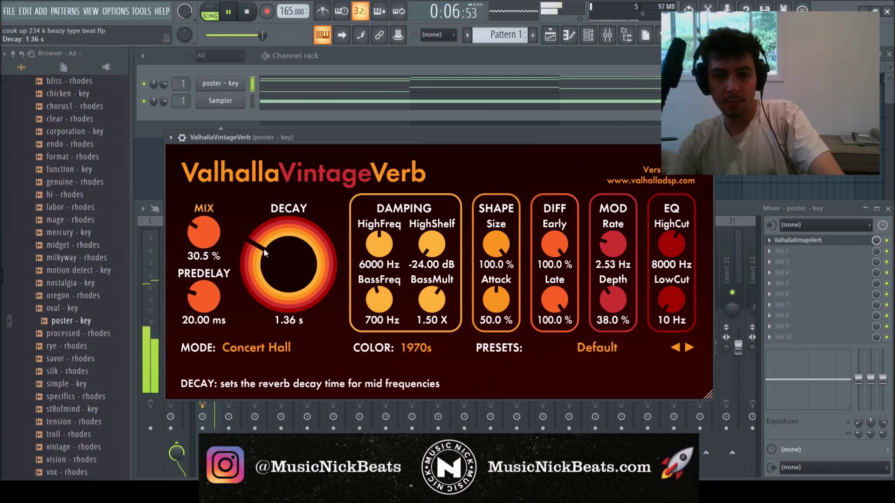
scroll(264, 248, "up", 1)
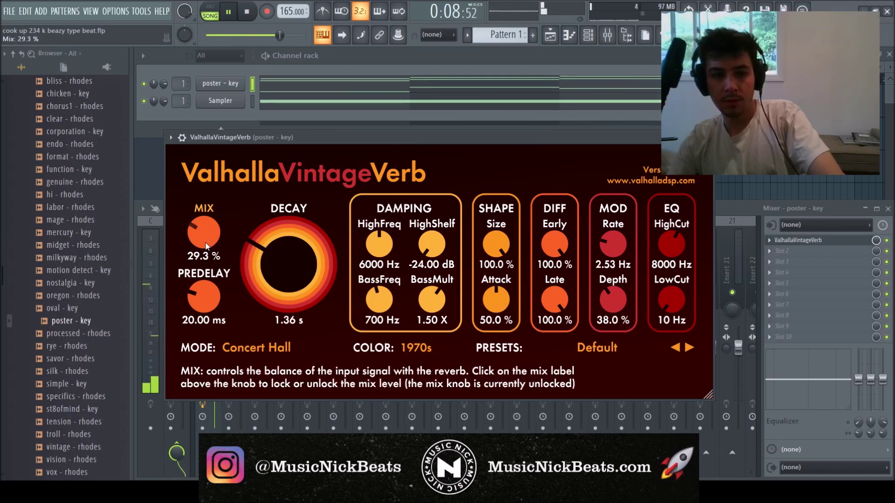
left_click(706, 137)
key("space")
Step: Enable the poster - key channel's volume envelope and fine-tune its shape while listening to the chords
left_click(226, 86)
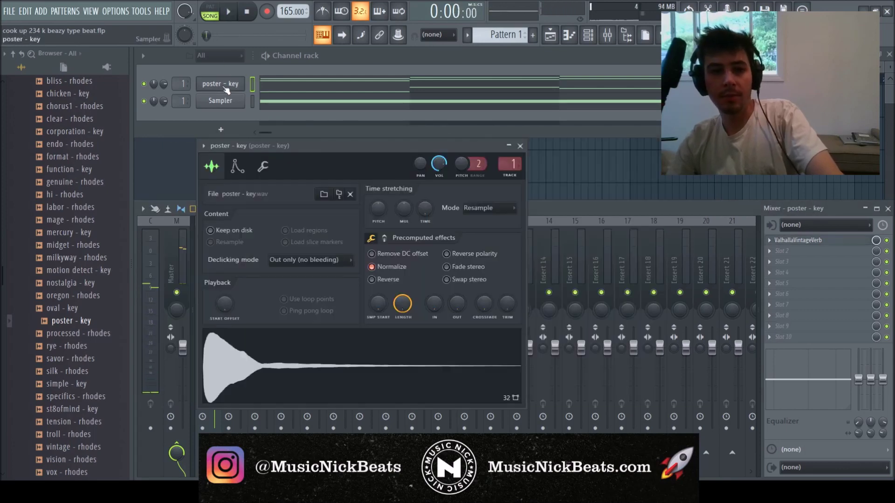
left_click(237, 165)
scroll(236, 284, "up", 2)
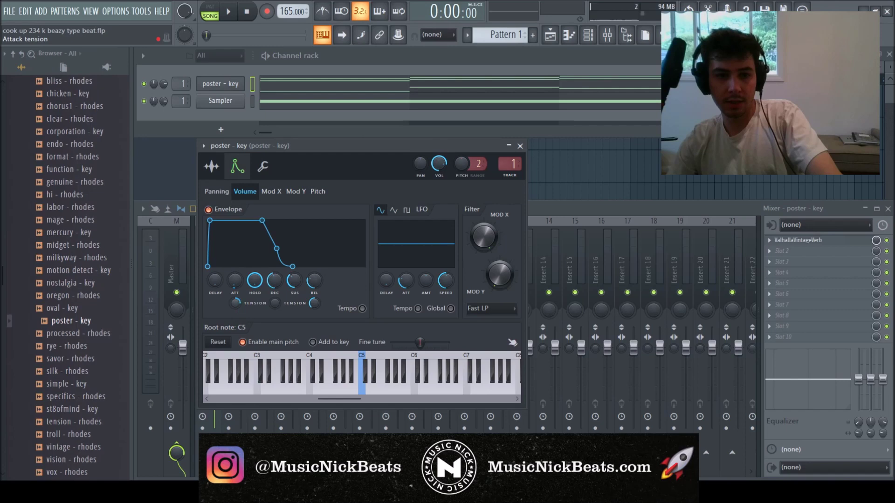
scroll(240, 282, "up", 1)
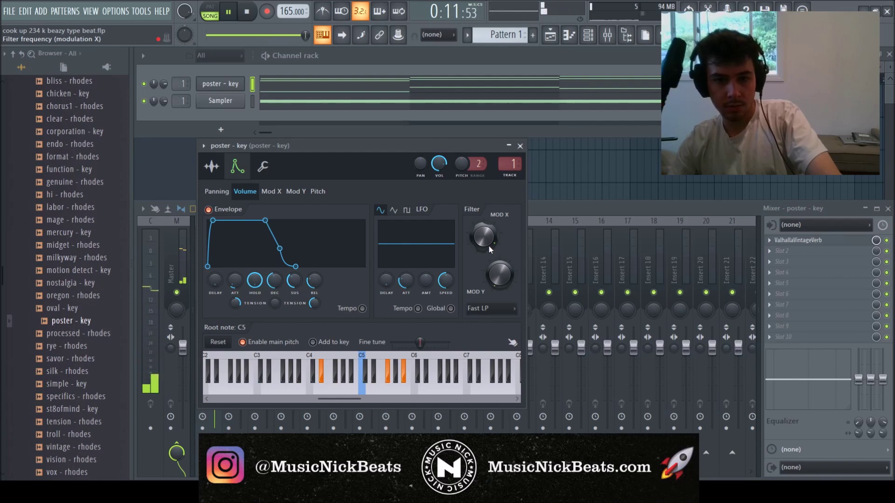
key("space")
key("Escape")
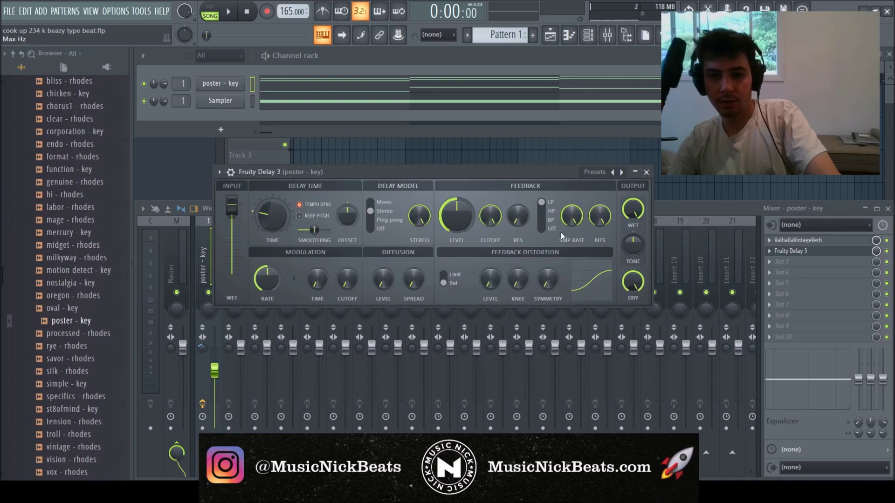
Step: Lower the feedback and wet levels of Fruity Delay 3 on poster - key and set its delay model to Ping pong
key("space")
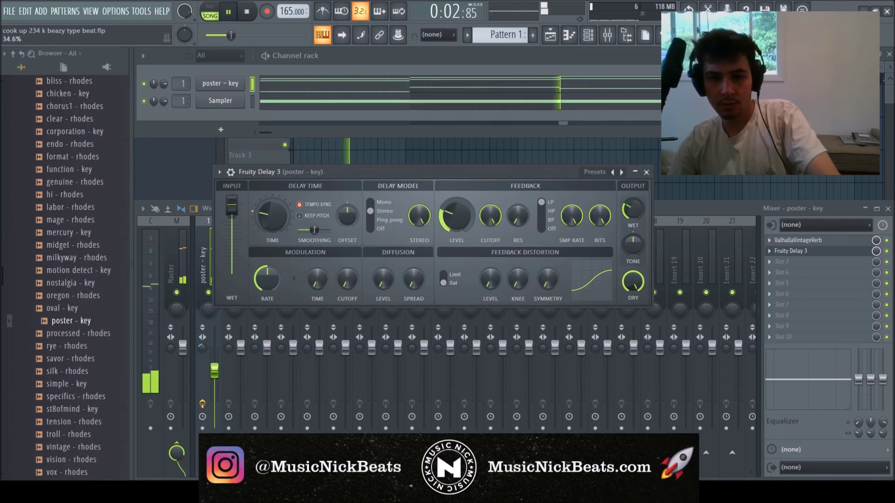
left_click_drag(620, 205, 627, 214)
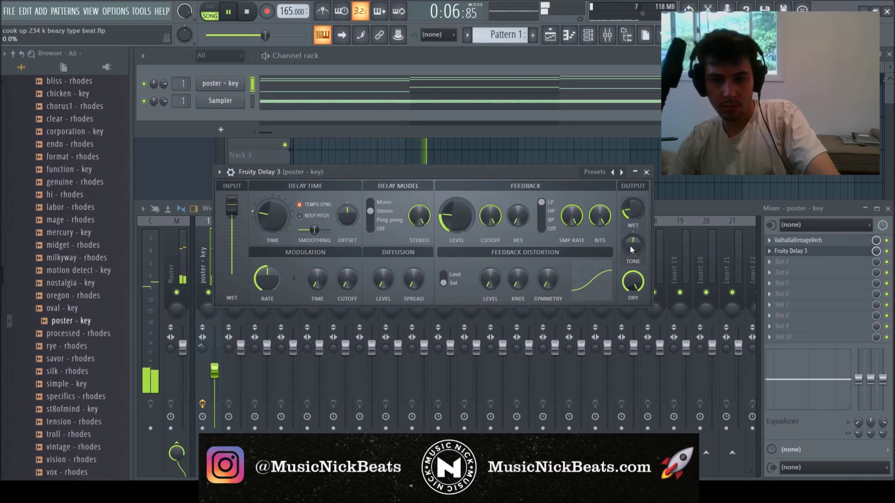
left_click(379, 213)
left_click(379, 220)
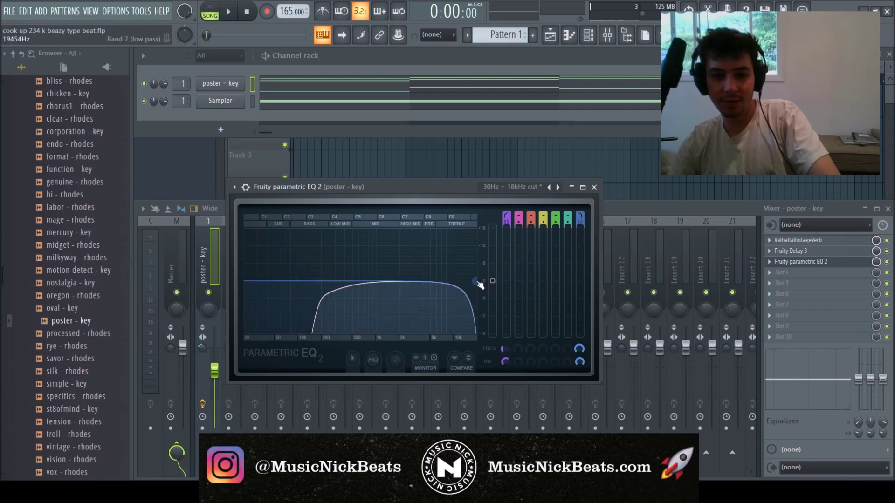
Step: Add Fruity Parametric EQ 2 to poster - key with the low and high ends cut, and audition the result
key("space")
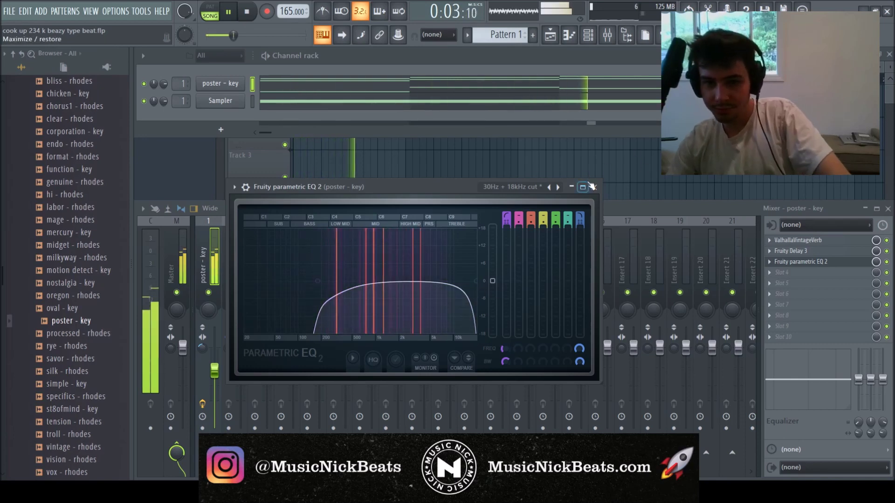
left_click(592, 187)
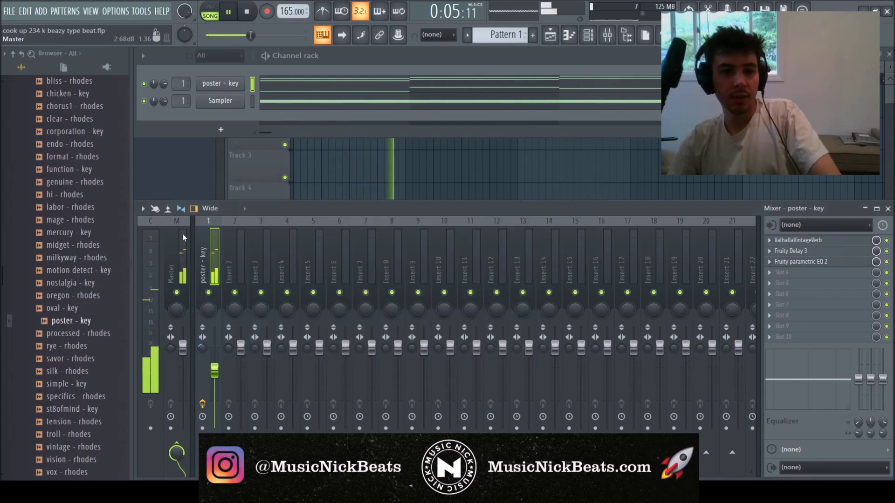
key("space")
Step: Browse the one-shot kit's pluck and piano folders and preview sounds, including overheat - rhodes
scroll(82, 287, "up", 6)
left_click(68, 245)
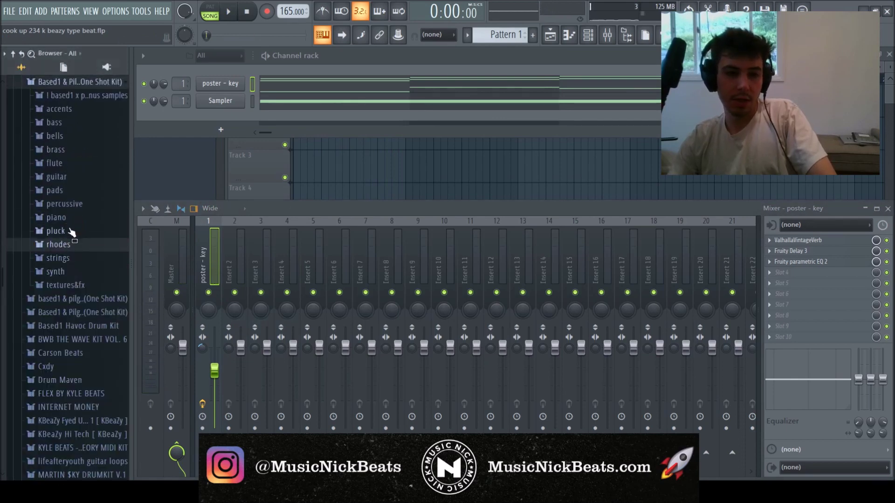
left_click(71, 231)
left_click(74, 306)
left_click(78, 334)
left_click(76, 370)
left_click(56, 217)
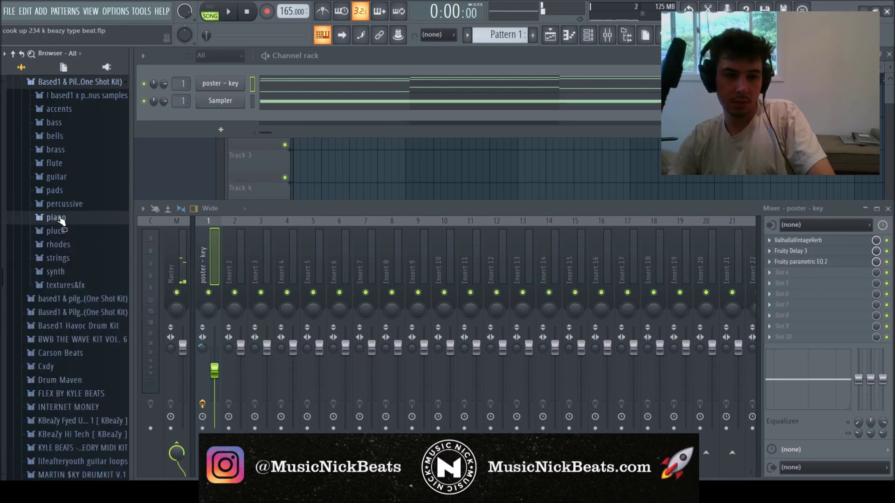
left_click(68, 273)
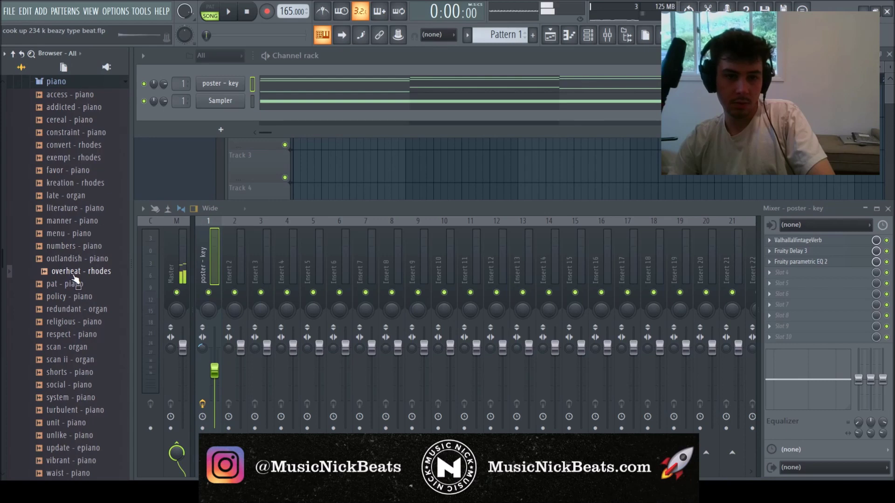
Step: Load overheat - rhodes as a new channel above poster - key and normalize the sample
left_click(268, 161)
left_click_drag(82, 272, 179, 182)
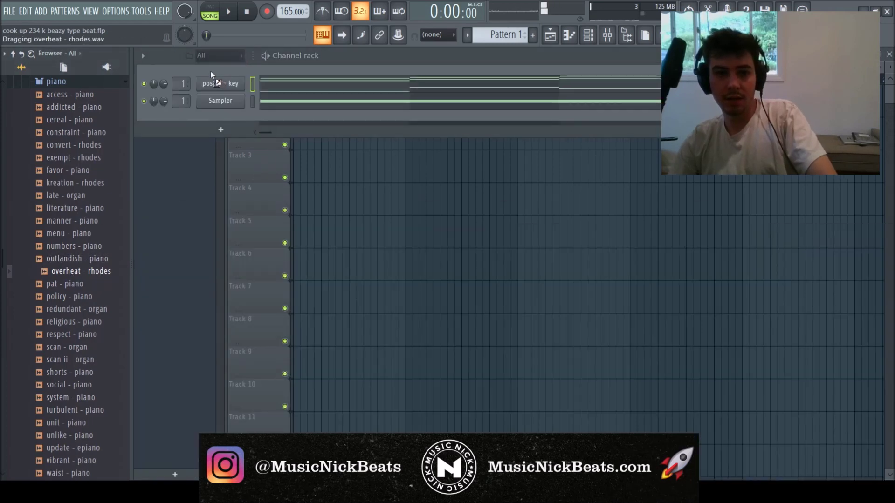
left_click_drag(210, 75, 215, 78)
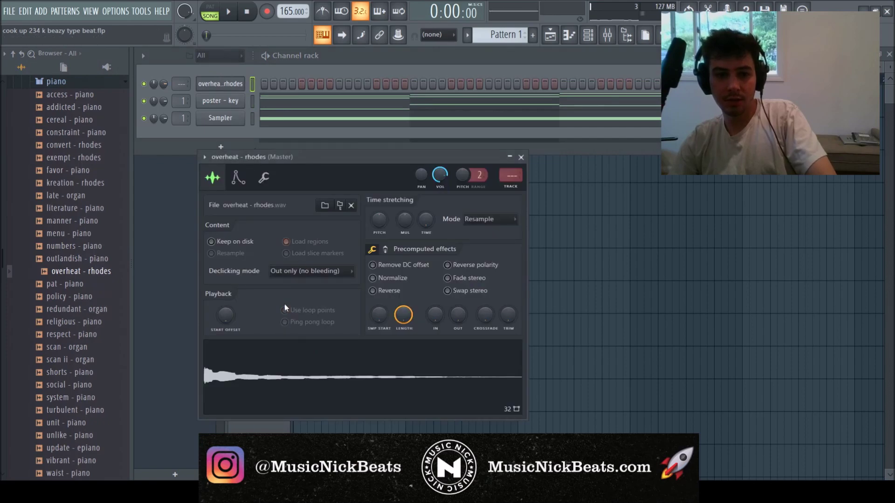
left_click(373, 278)
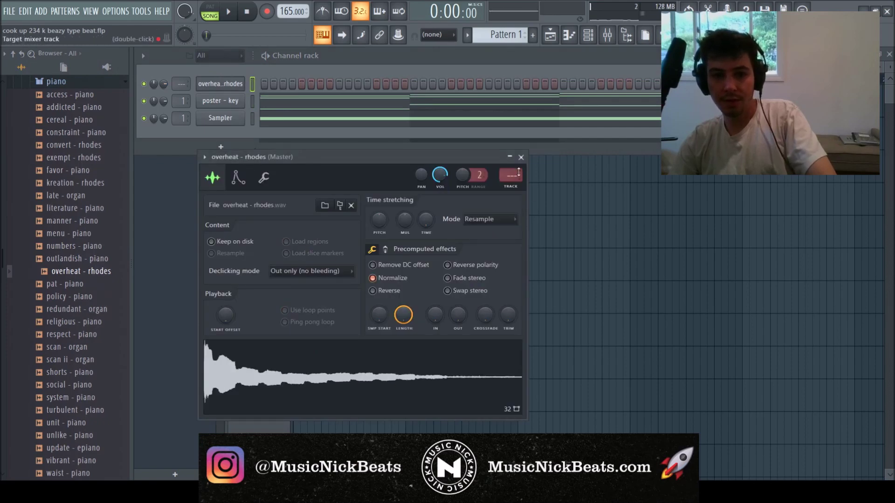
Step: Route the overheat - rhodes channel to mixer track 2 and copy the poster - key chords to it
left_click(521, 158)
key("F9")
key("ctrl+l")
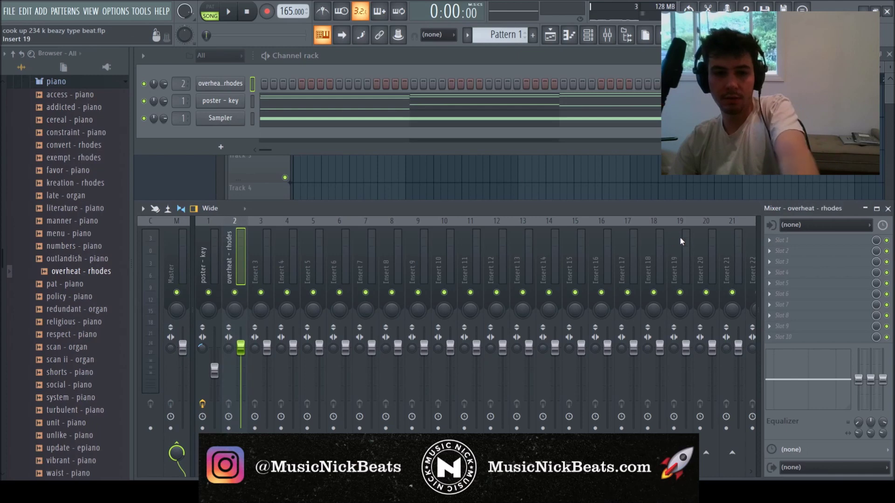
Step: Reverse overheat - rhodes, cut its tail from 2:604 onward in Edison, and load the shortened sample back into the channel
key("ctrl+e")
left_click_drag(460, 302, 711, 303)
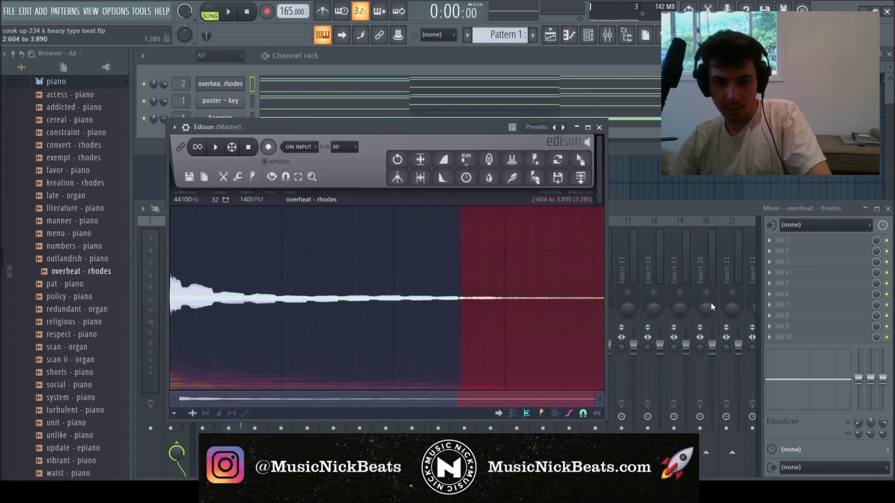
key("Delete")
left_click_drag(441, 137, 680, 127)
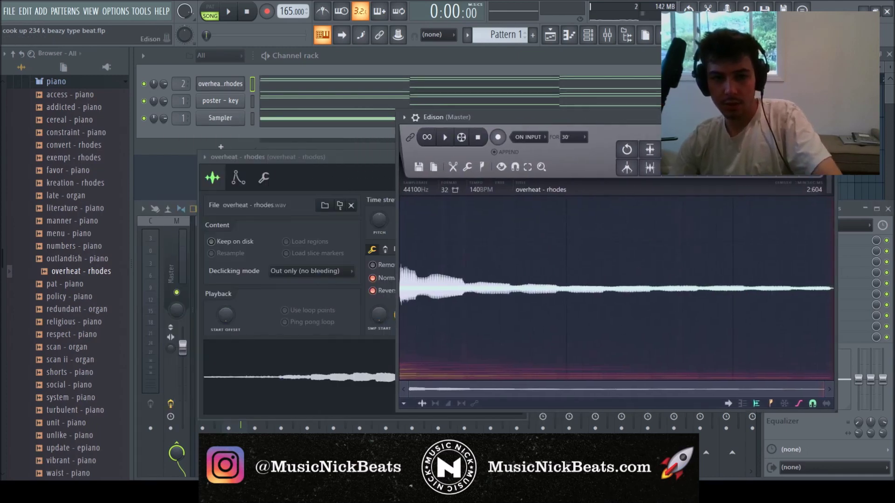
left_click(827, 177)
key("space")
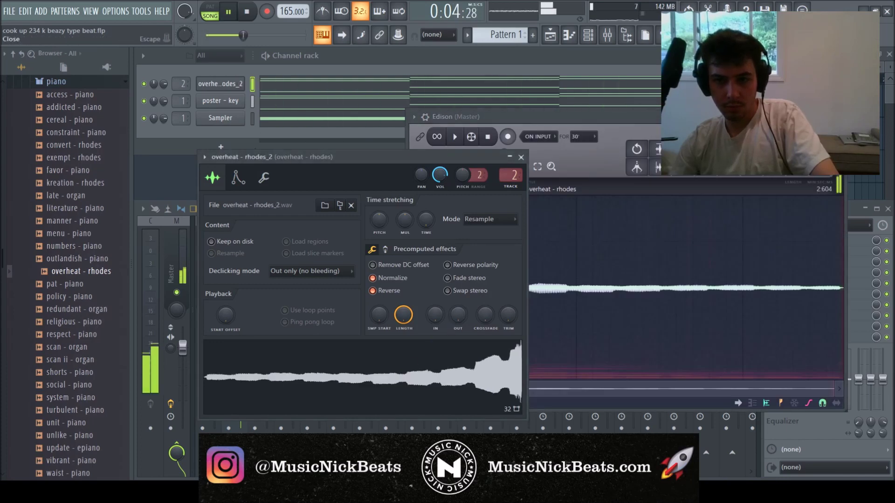
left_click(839, 117)
left_click(521, 158)
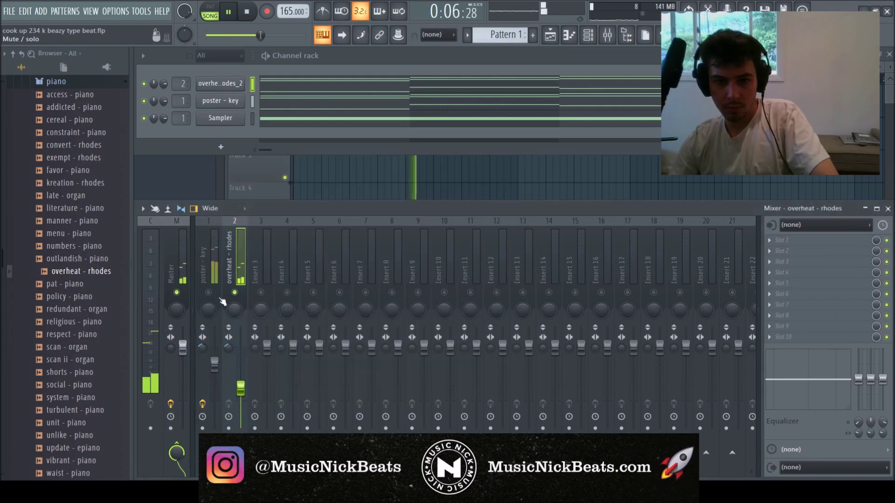
Step: Balance the overheat - rhodes track's volume and add Fruity Chorus and ValhallaVintageVerb with about 21% mix and 1.45 s decay
left_click_drag(241, 387, 218, 381)
left_click(219, 382)
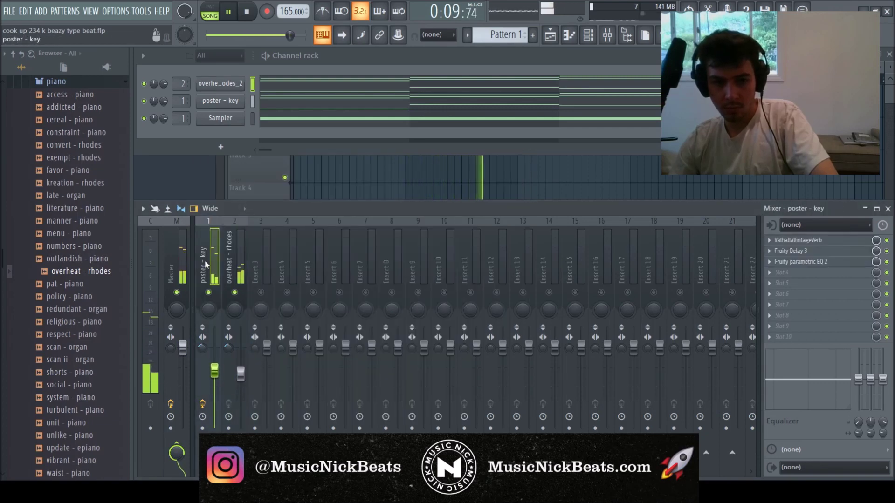
left_click(803, 261)
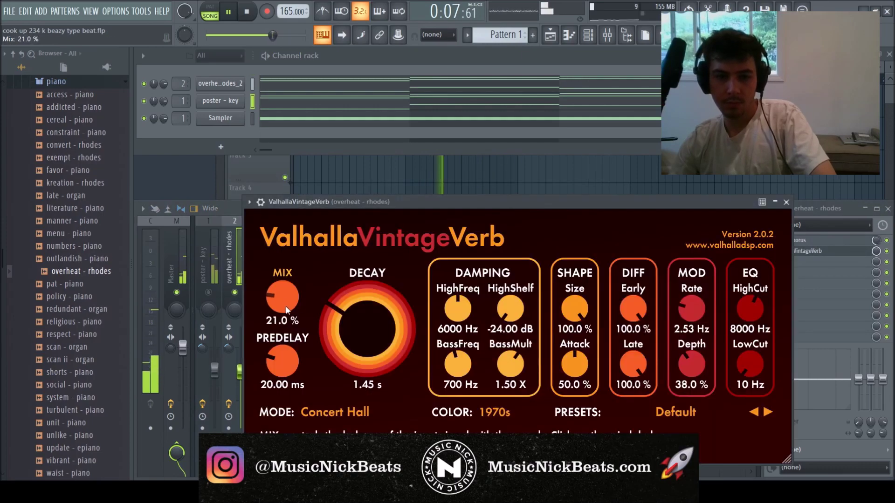
left_click(785, 202)
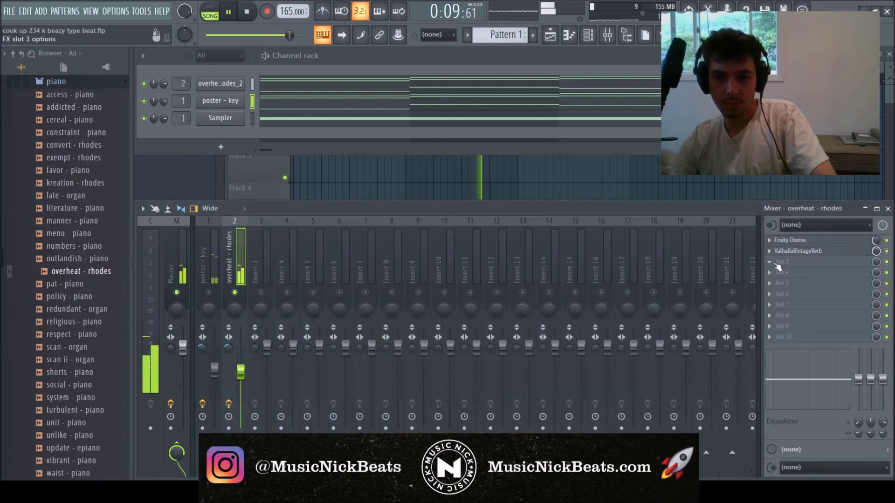
Step: Add Fruity Parametric EQ 2 with the 30Hz + 18kHz cut preset to overheat - rhodes and raise its high-pass to about 162 Hz
left_click(637, 396)
left_click(144, 98)
left_click(299, 179)
left_click_drag(168, 192, 223, 192)
scroll(186, 193, "up", 5)
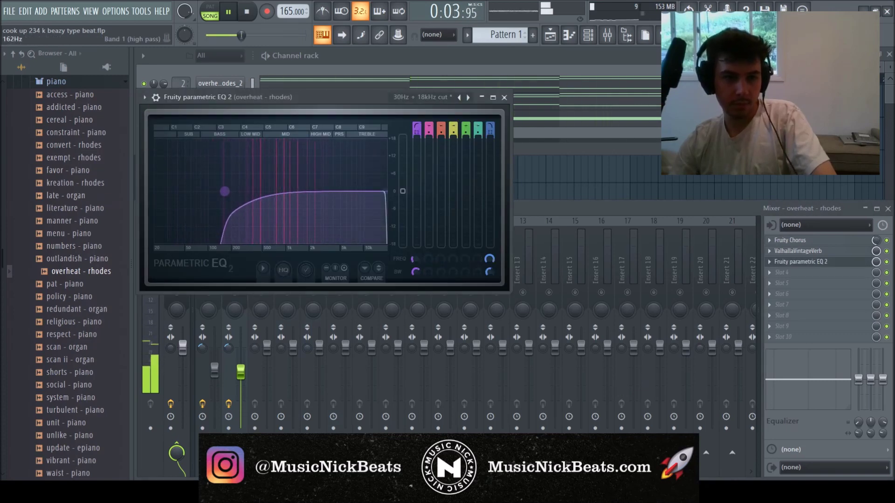
scroll(385, 192, "up", 5)
left_click(503, 98)
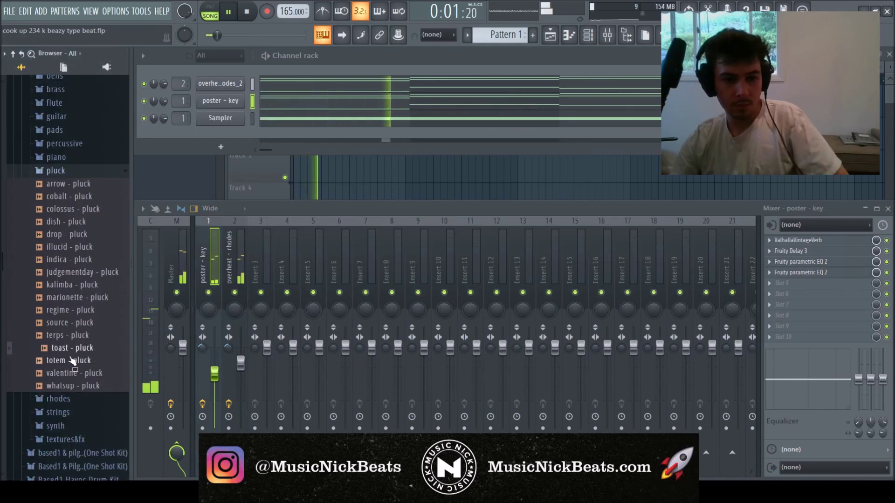
Step: Preview the totem, valentine and whatsup plucks and load whatsup - pluck as a new channel above overheat - rhodes
left_click(72, 360)
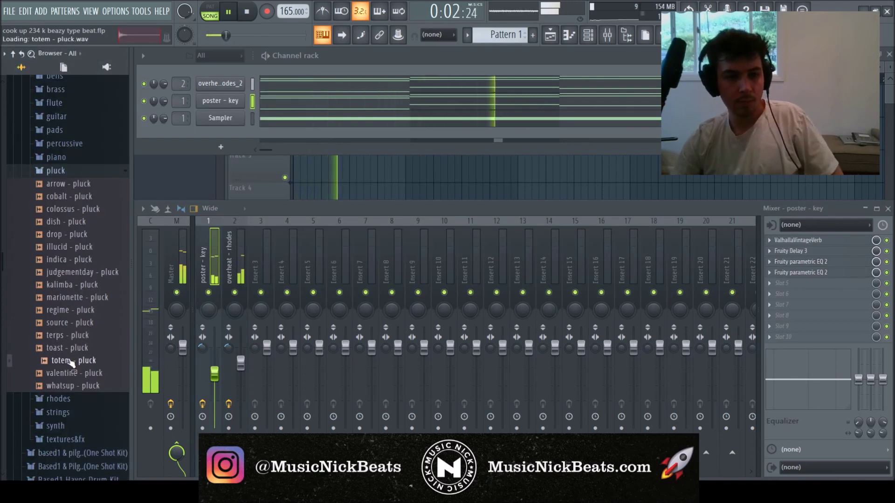
left_click(73, 372)
left_click(65, 386)
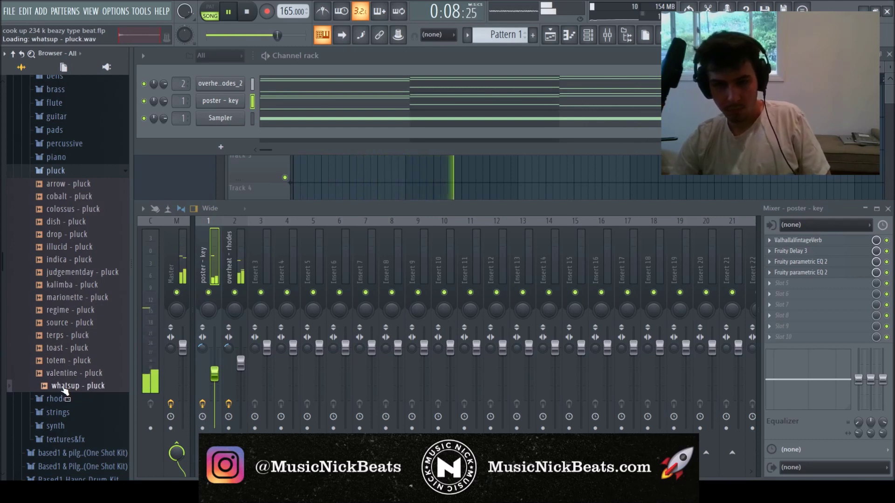
left_click_drag(65, 392, 200, 68)
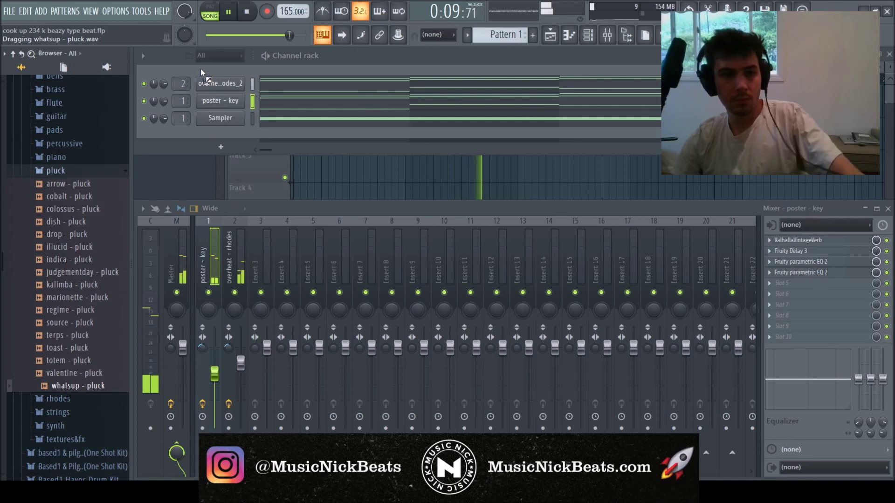
Step: Write the whatsup - pluck melody with A#5, F#6, D#6, G#5, two F5s and F#5, then A#5 and F#5 in bar 4
left_click(262, 255)
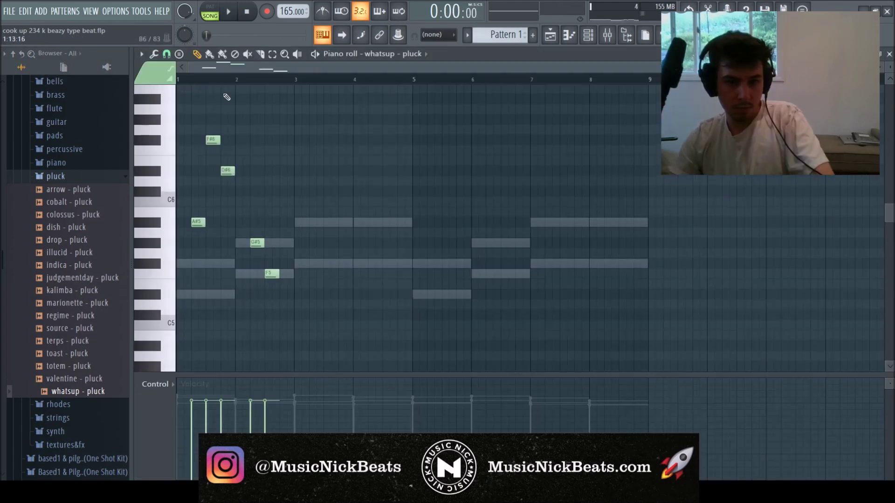
key("space")
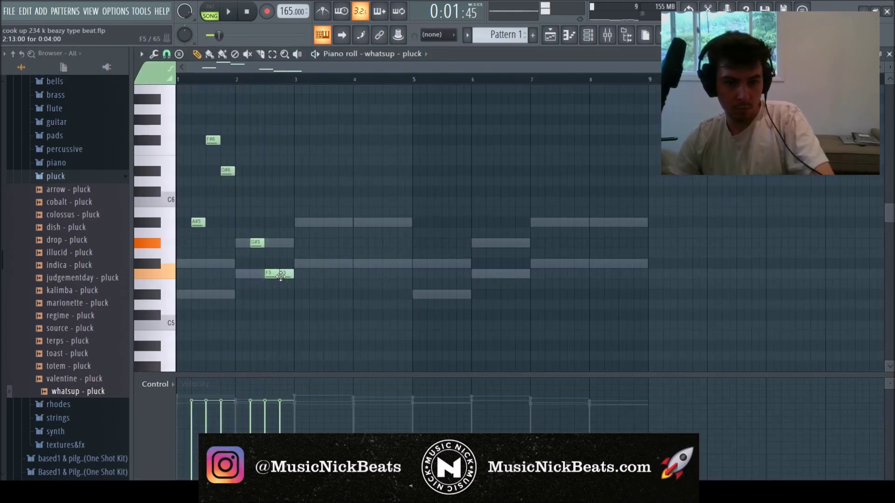
key("space")
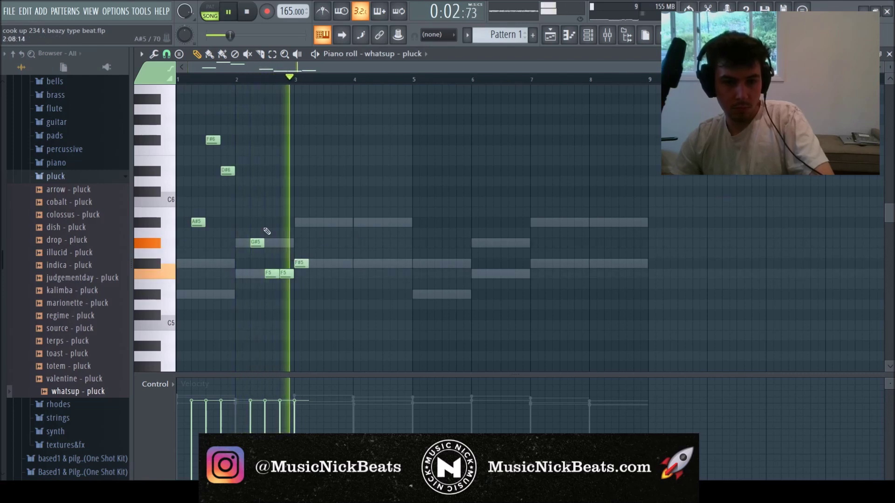
left_click(375, 222)
key("space")
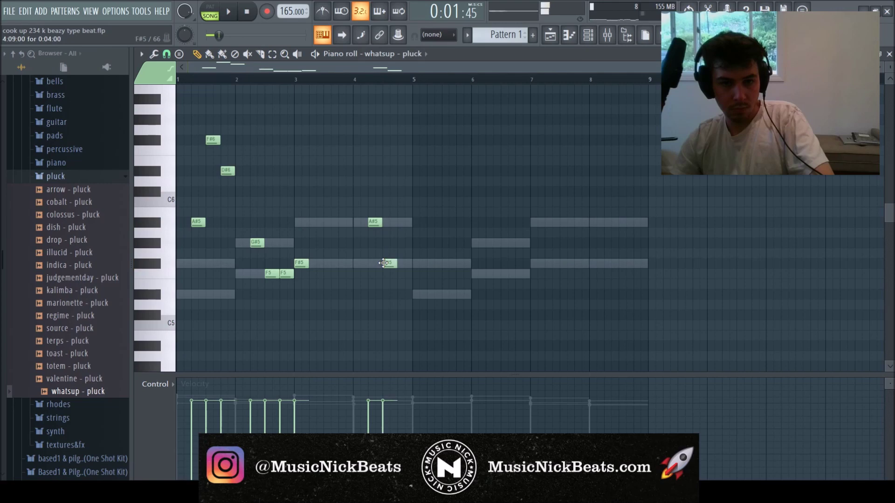
Step: End the four-bar pluck phrase with a D#5 note and duplicate the whole phrase into bars 5 to 8
scroll(394, 266, "down", 4)
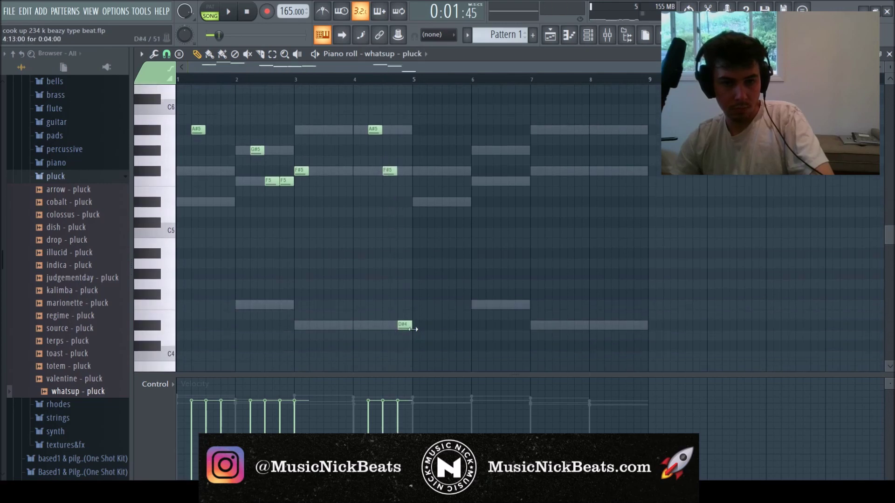
left_click(401, 201)
left_click(402, 205)
key("space")
scroll(403, 208, "up", 5)
scroll(402, 207, "down", 1)
left_click_drag(412, 80, 177, 79)
key("ctrl+b")
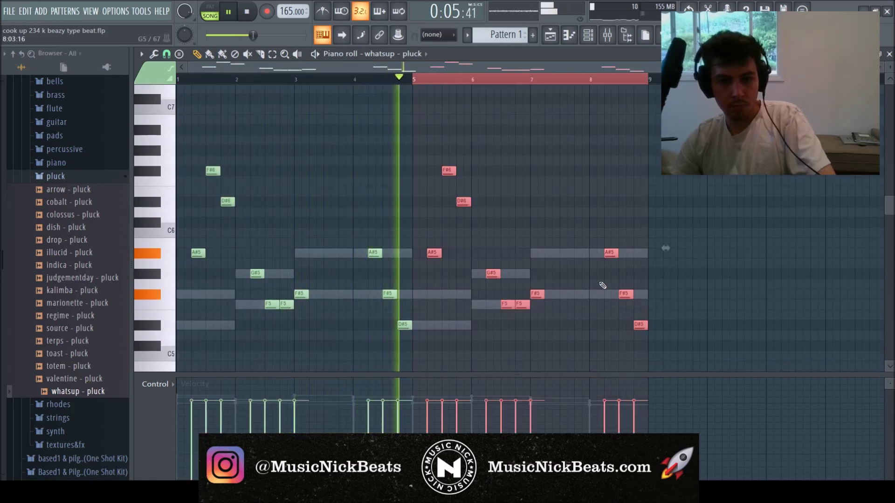
Step: Select all the whatsup - pluck notes and randomize their velocities
key("ctrl+a")
key("alt+r")
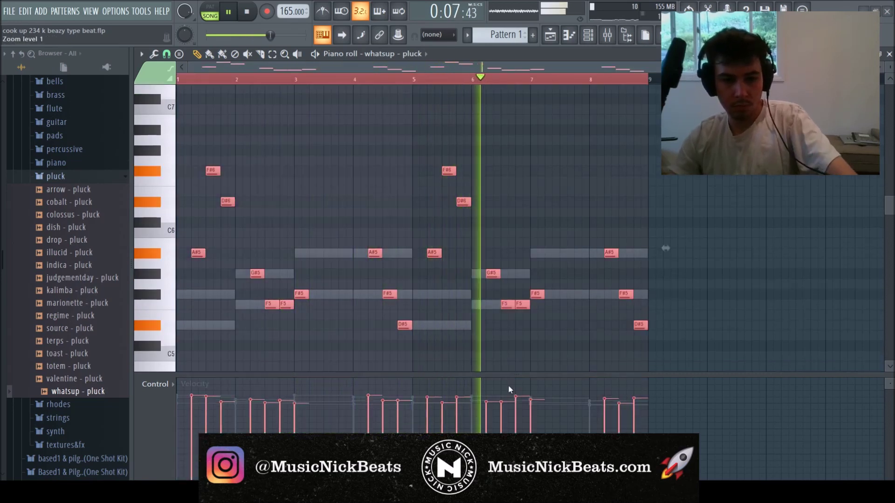
left_click(475, 377)
key("space")
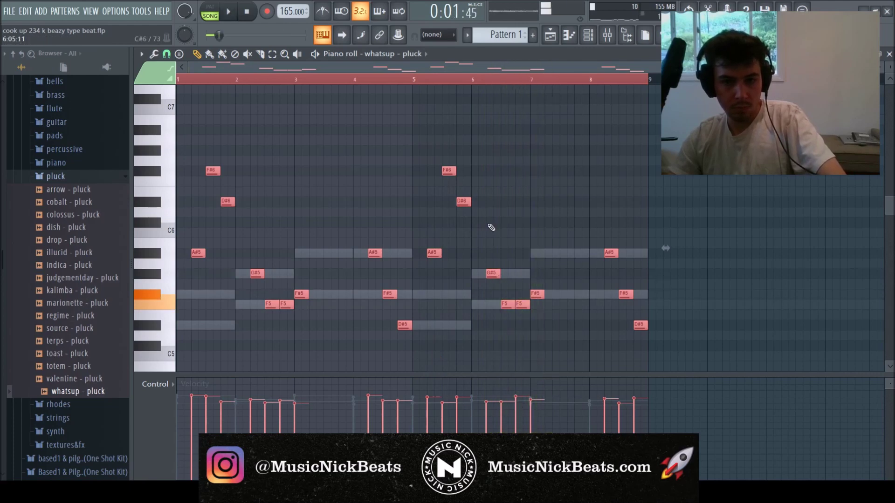
Step: Lower the F#6 and D#6 notes in bars 1 and 5 by one octave and play the song from the start
left_click_drag(493, 218, 160, 110)
key("space")
key("ctrl+Down")
key("space")
key("space")
key("space")
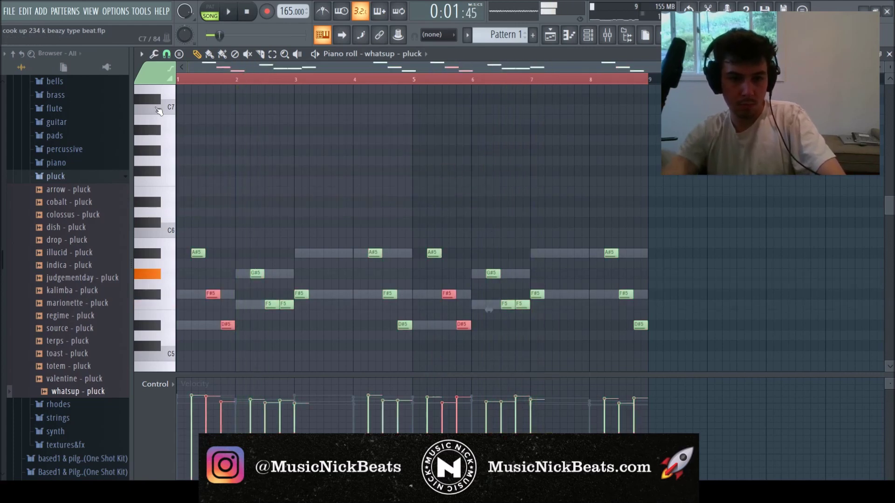
key("space")
key("space")
left_click(246, 12)
key("space")
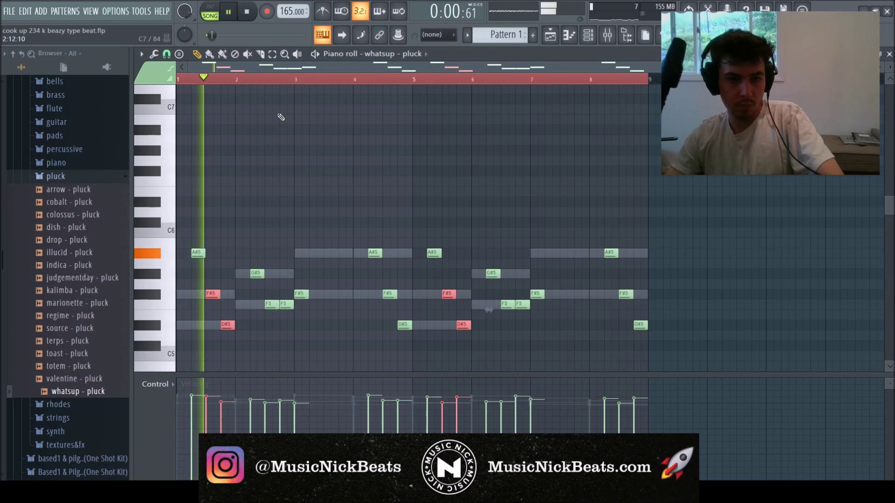
Step: Randomize the velocities of all the pluck notes again after the octave change and close the piano roll
scroll(349, 252, "down", 2)
key("ctrl+d")
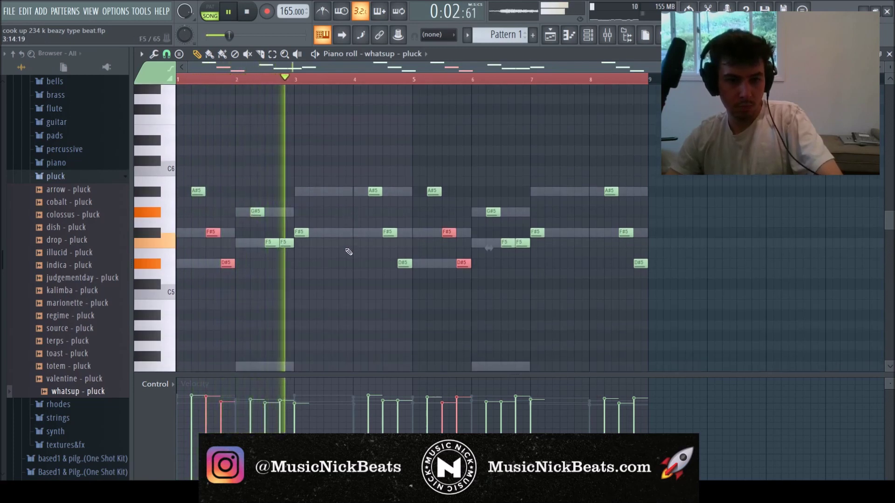
key("ctrl+a")
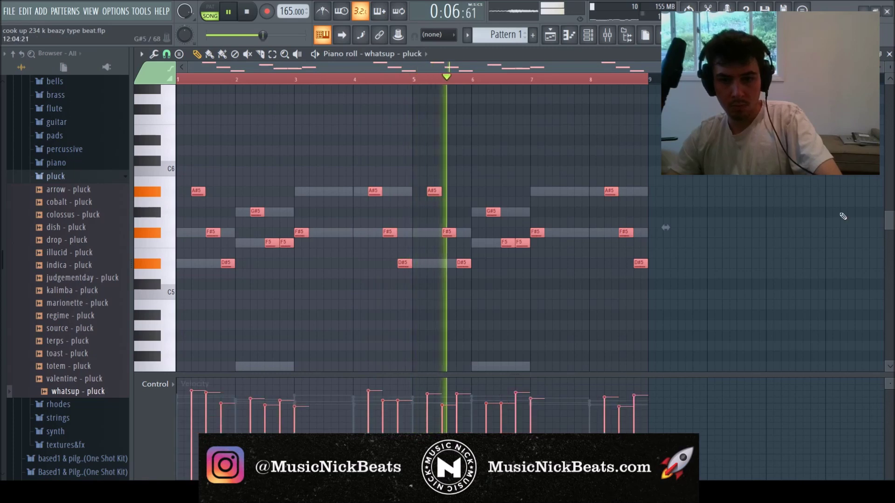
key("F7")
Step: Add Fruity Chorus, ValhallaVintageVerb, Fruity Delay 3 and Fruity Parametric EQ 2 to the whatsup - pluck mixer track, adjusting the reverb and delay
key("F9")
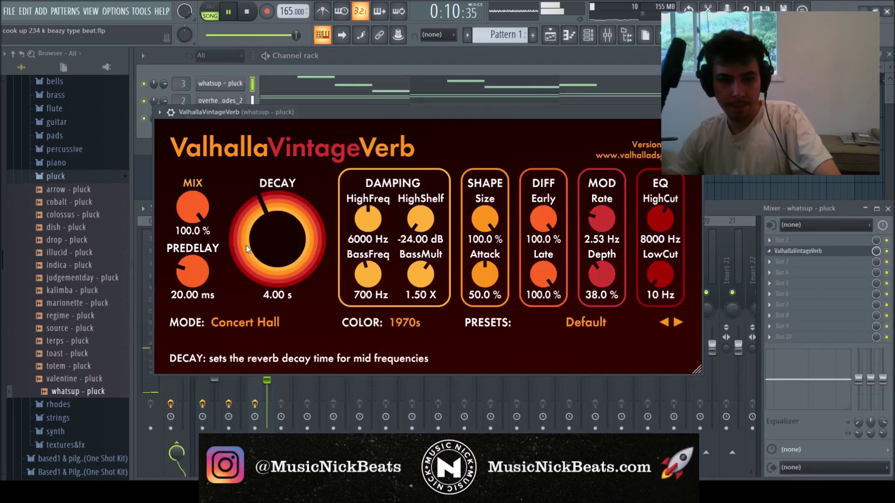
left_click_drag(194, 261, 194, 298)
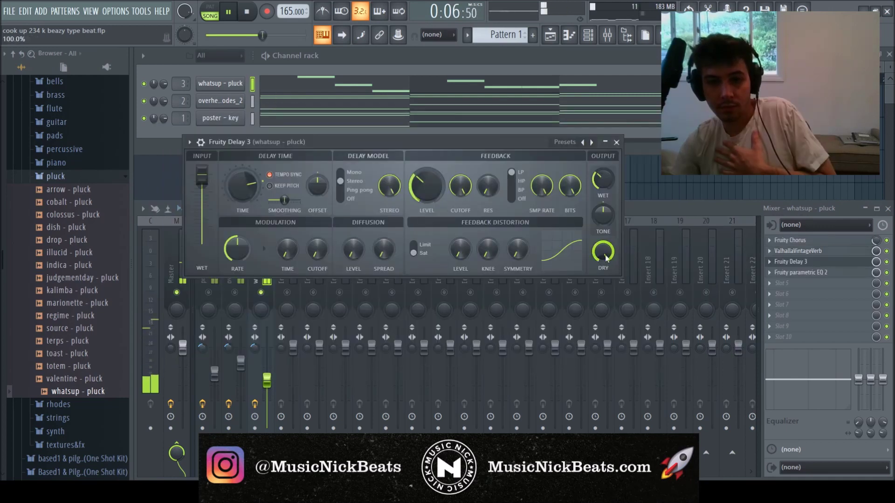
left_click_drag(597, 218, 597, 205)
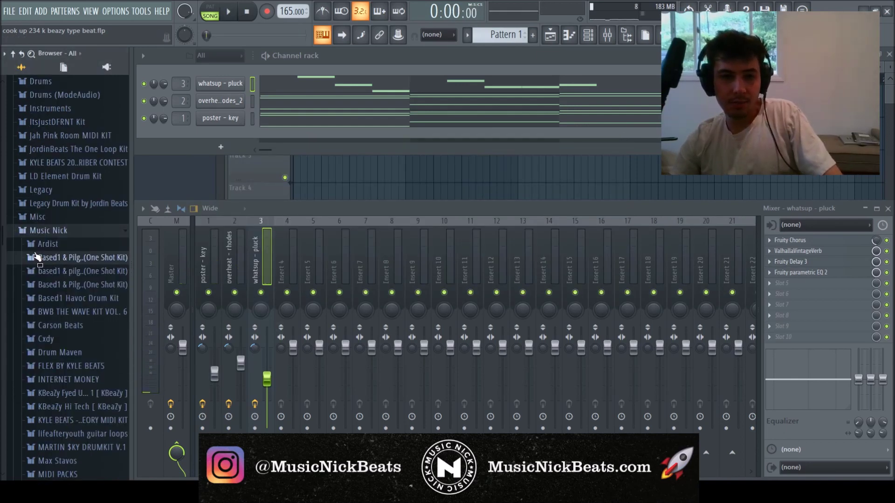
Step: Examine the poster - key chord progression in the piano roll, comparing the bass notes with the upper chord notes
scroll(38, 258, "down", 2)
left_click(303, 126)
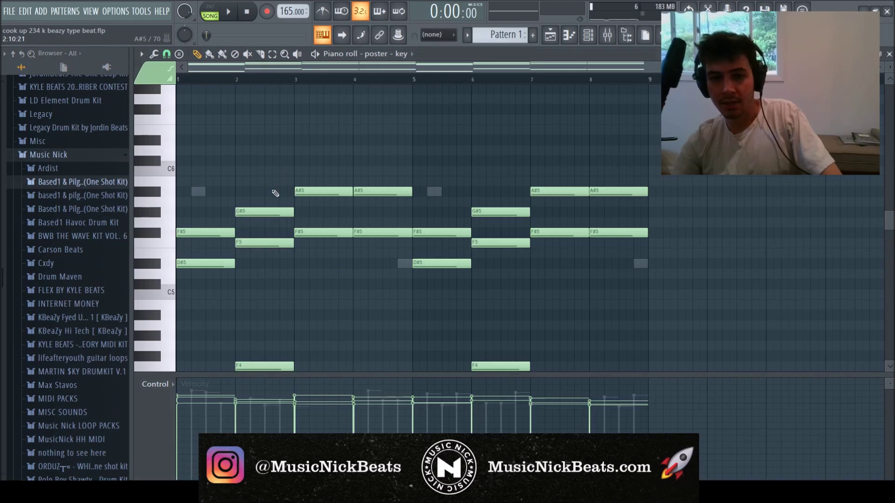
scroll(293, 203, "down", 3)
scroll(309, 223, "down", 2)
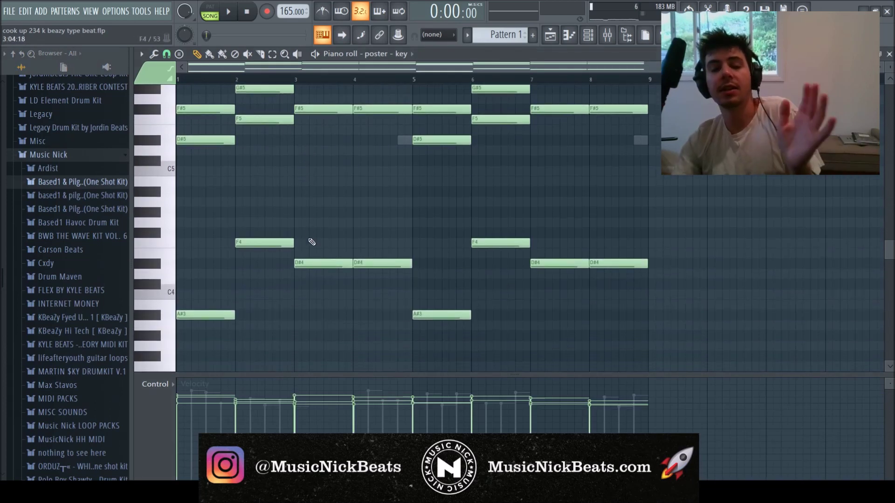
scroll(291, 247, "down", 1)
scroll(274, 253, "up", 2)
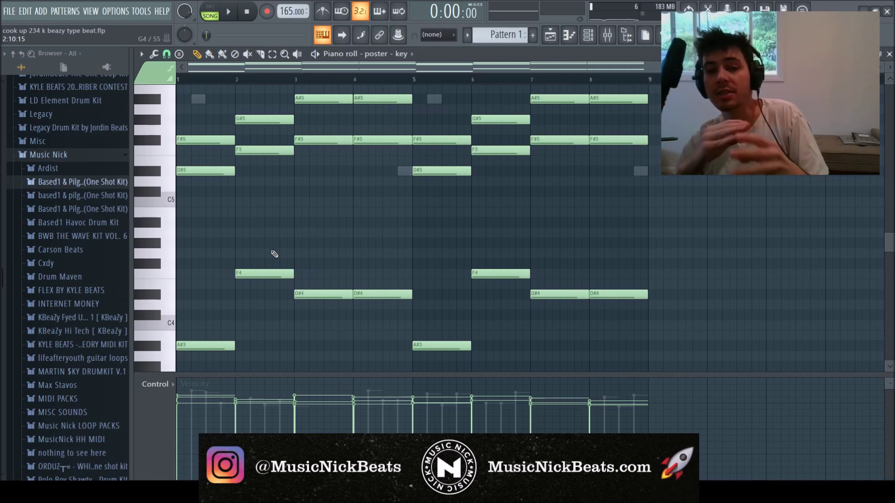
scroll(221, 299, "down", 3)
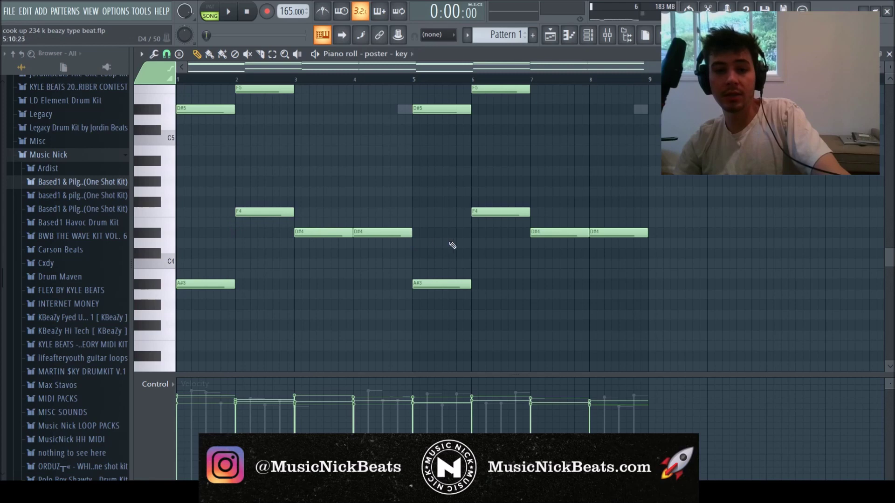
scroll(587, 223, "up", 5)
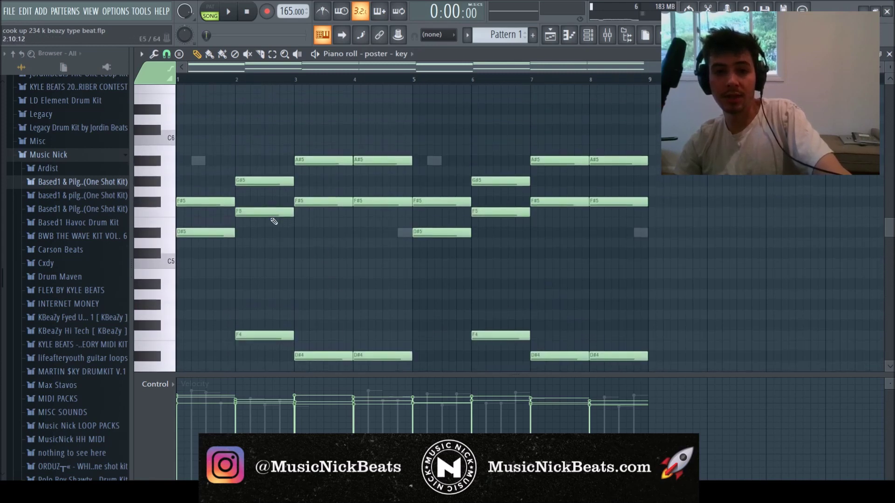
scroll(573, 189, "up", 1)
scroll(196, 246, "up", 1)
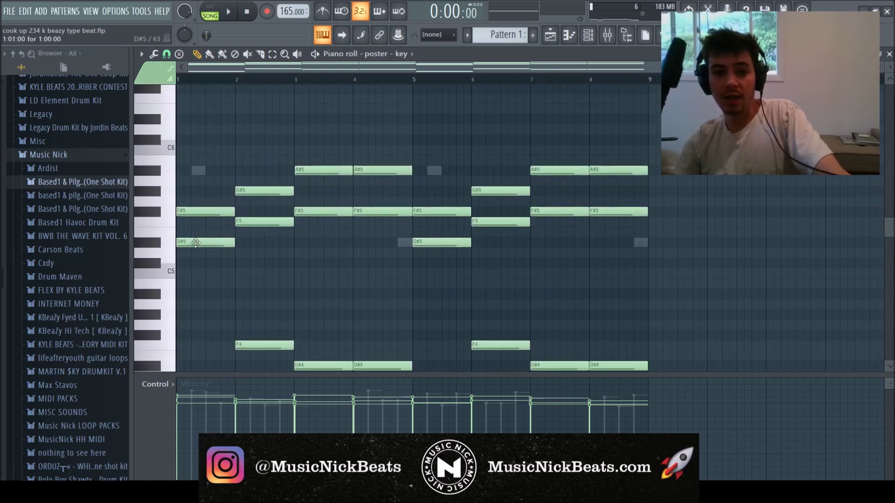
scroll(545, 253, "down", 3)
scroll(228, 257, "down", 2)
scroll(210, 219, "up", 2)
scroll(217, 223, "down", 2)
scroll(226, 233, "up", 3)
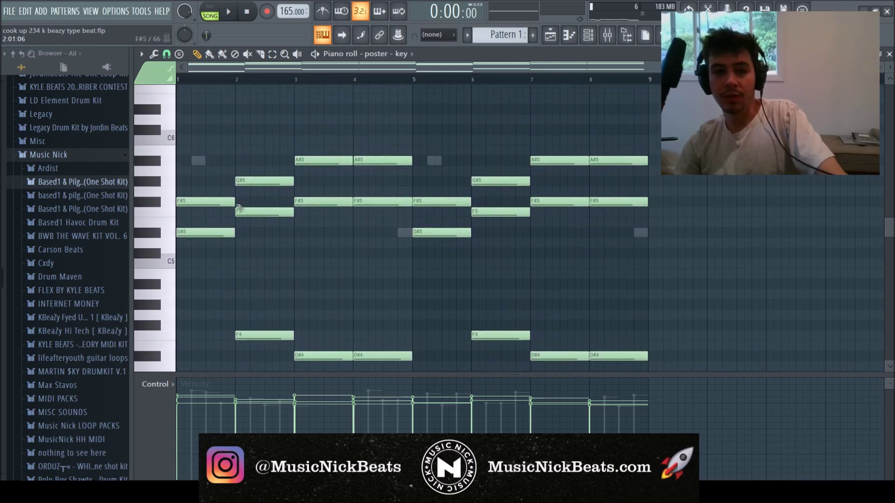
scroll(237, 203, "down", 2)
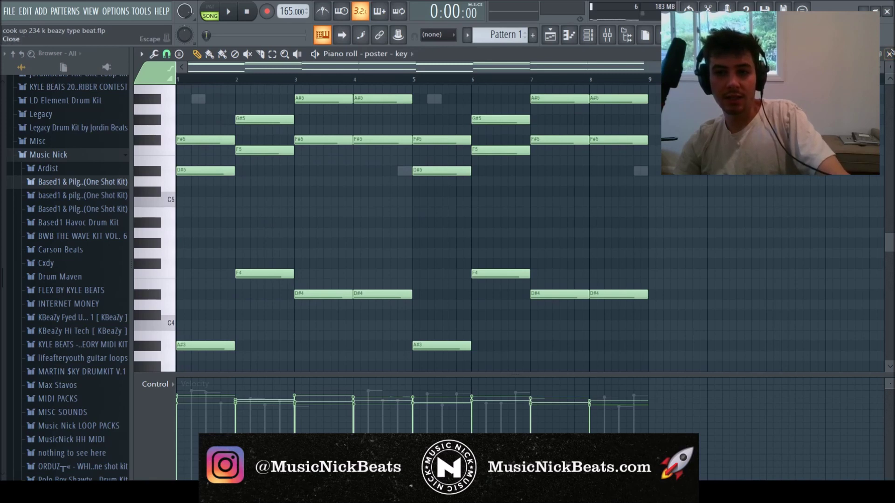
left_click(889, 55)
Step: Start an empty Pattern 2 and draw a one-bar C5 note for poster - key in bar 1
scroll(499, 38, "down", 1)
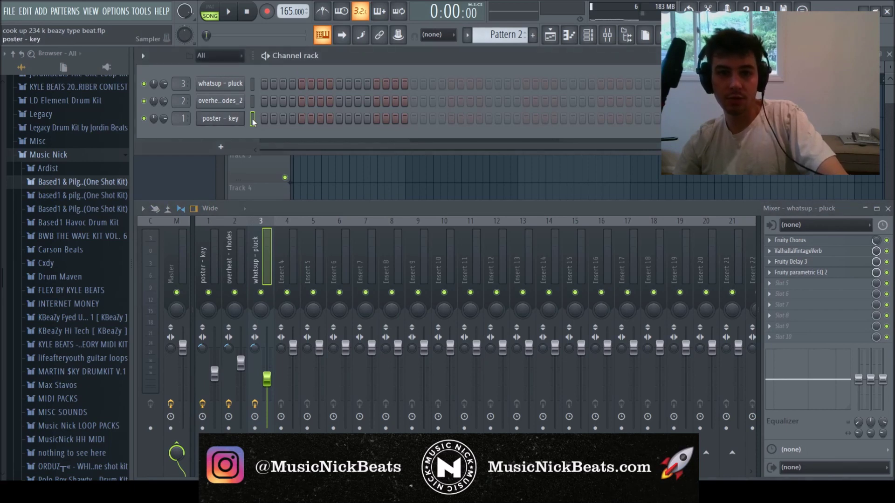
key("F7")
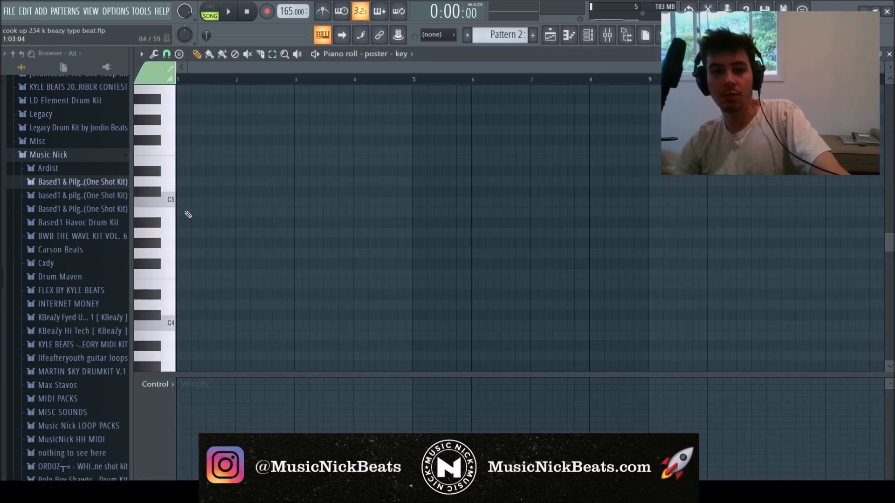
left_click(183, 200)
scroll(183, 186, "up", 2)
left_click_drag(189, 264, 220, 265)
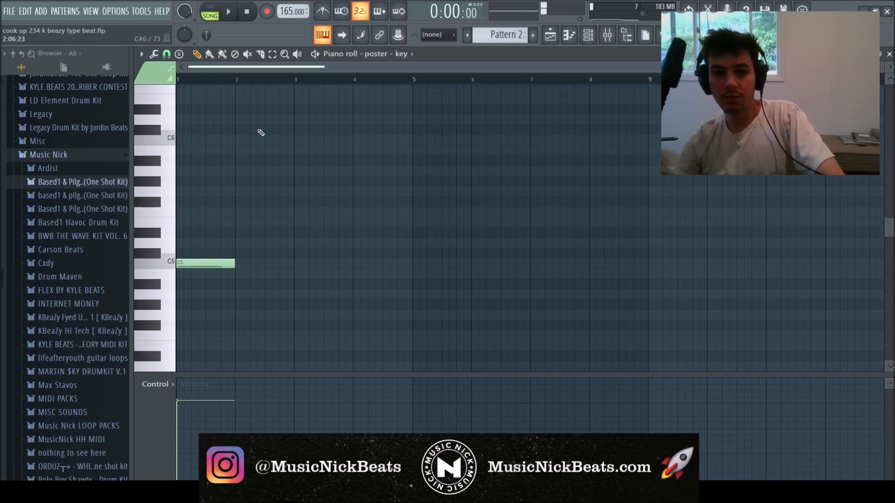
Step: Switch playback to pattern mode and audition the single C5 note
key("l")
key("space")
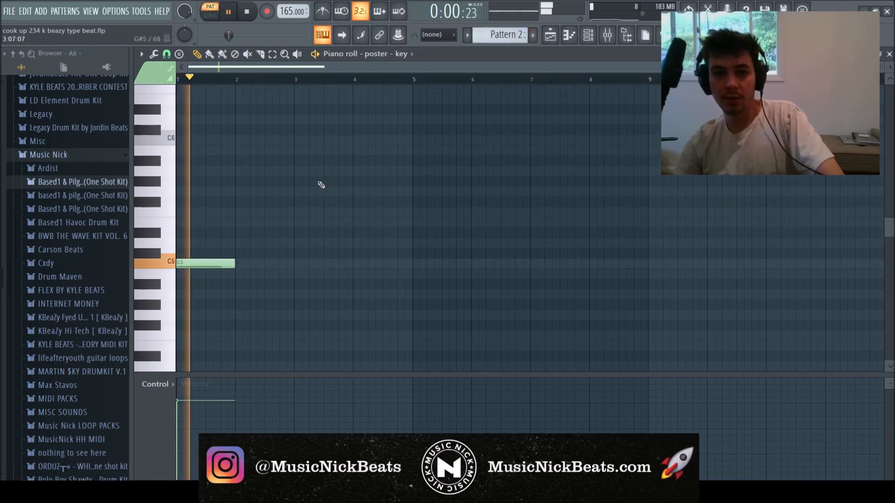
key("space")
key("space")
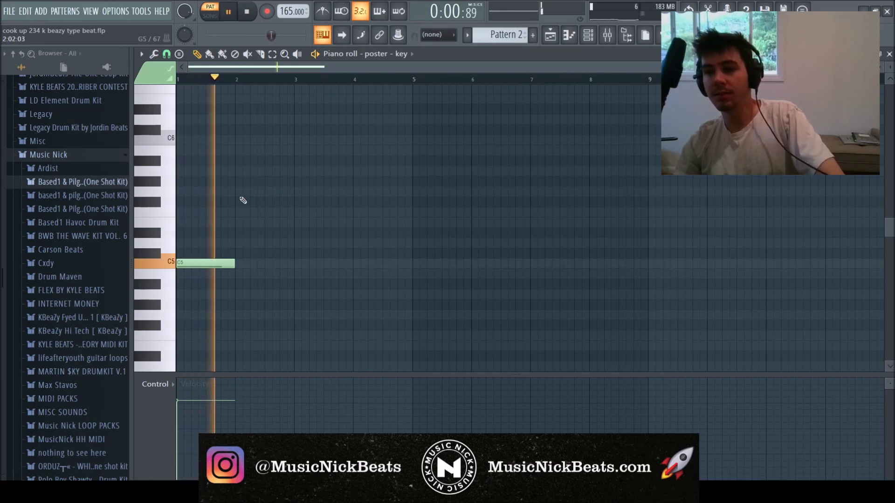
key("space")
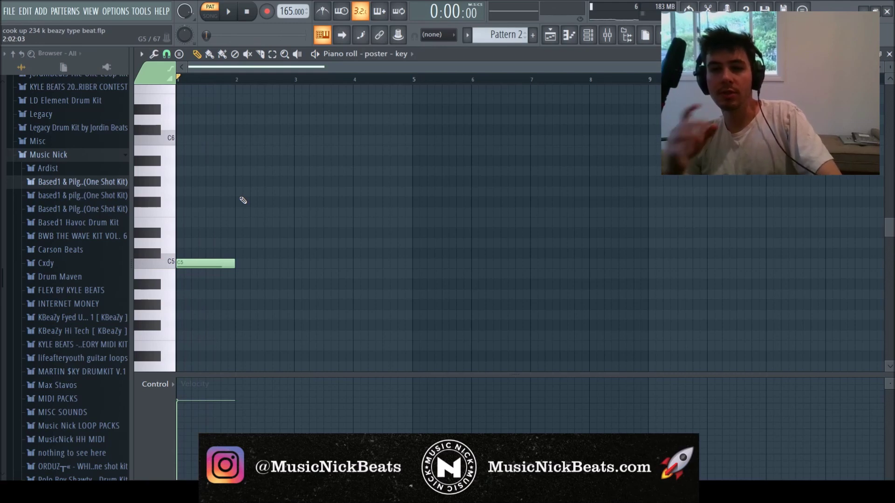
Step: Try shifting the C5 note up and down by a few semitones, auditioning it, and return it to C5
key("shift+Up")
key("shift+Up")
key("shift+Down")
key("shift+Down")
key("space")
key("space")
key("shift+Down")
key("shift+Down")
key("shift+Down")
key("space")
key("space")
key("shift+Up")
key("shift+Up")
key("shift+Up")
key("space")
key("space")
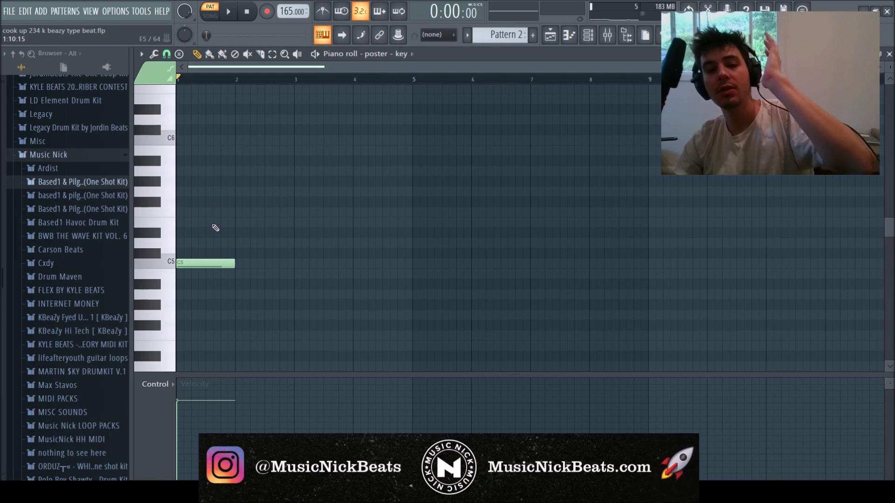
Step: Build a C minor chord by adding one-bar D#5 and G5 notes above C5, playing the pattern after each addition
left_click(184, 235)
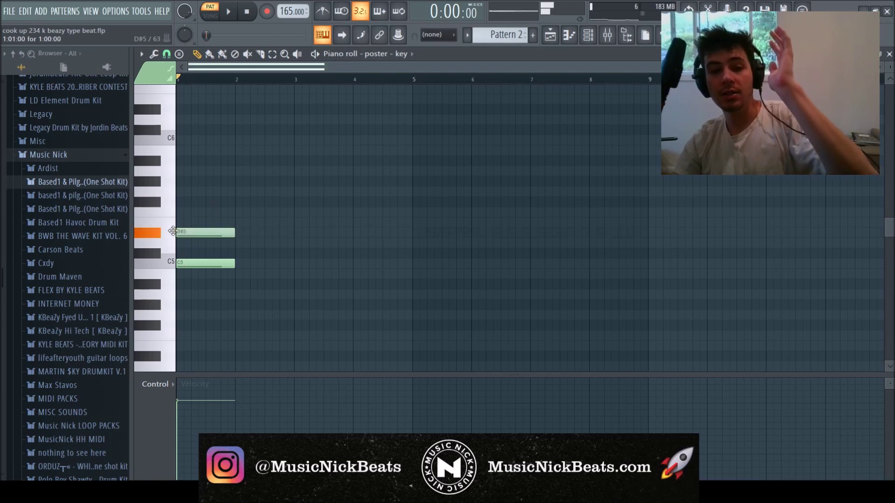
left_click(228, 11)
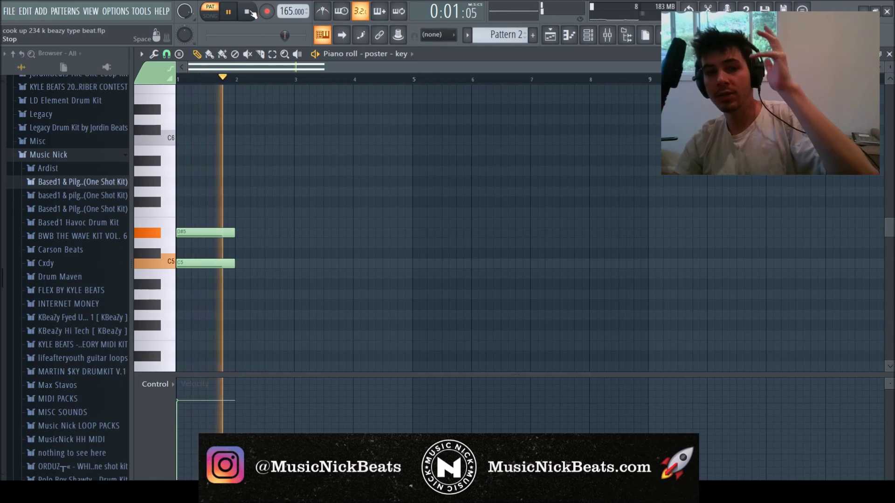
left_click(251, 13)
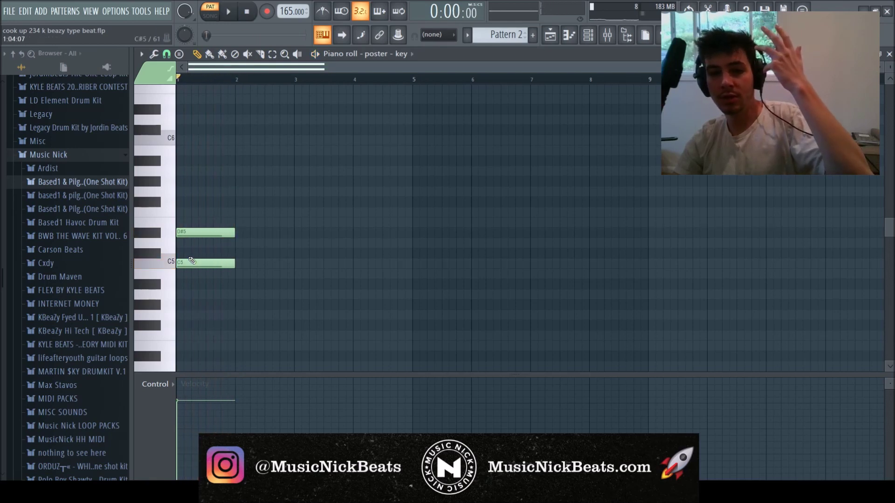
left_click_drag(195, 201, 195, 191)
left_click(228, 11)
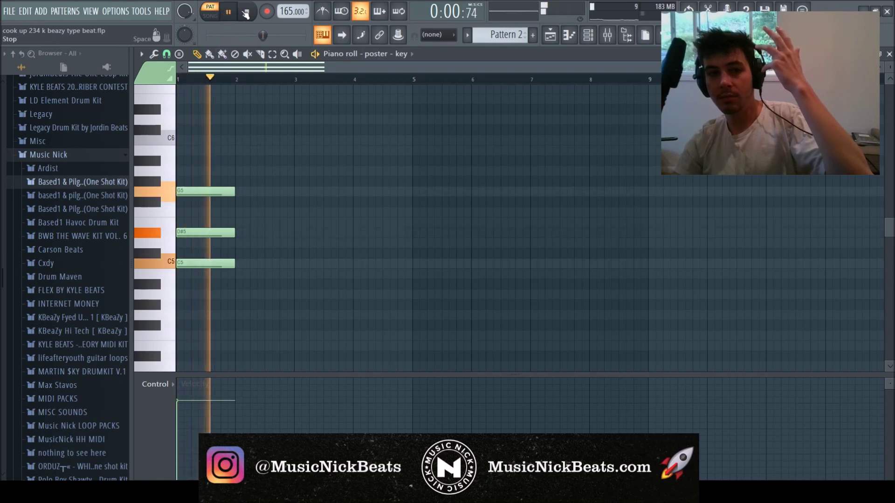
left_click(245, 18)
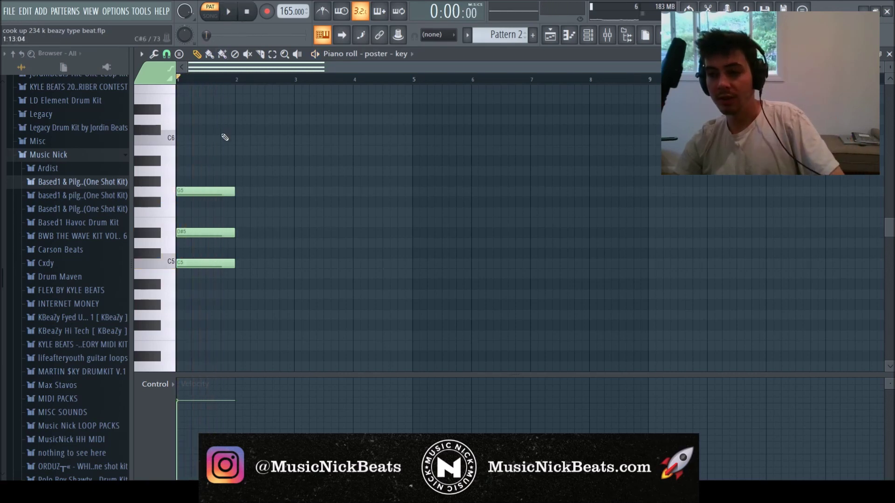
Step: Remove the D#5 note from the chord and audition the remaining C5 and G5 fifth
right_click(190, 236)
key("space")
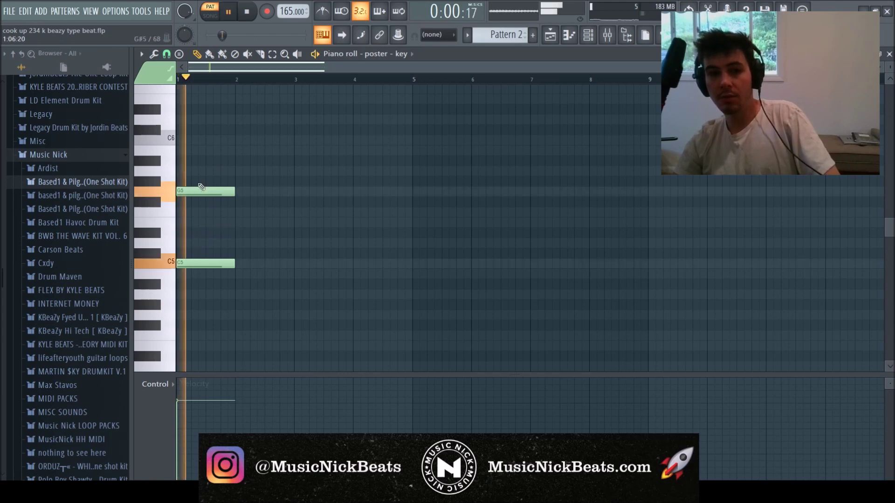
key("space")
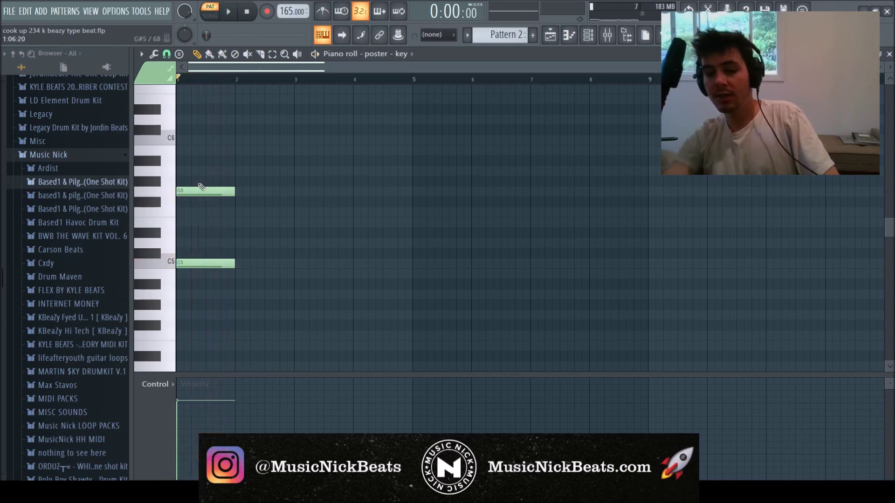
Step: Shift the two-note fifth down one octave to C4 and G4 and audition it
key("ctrl+Down")
key("space")
key("space")
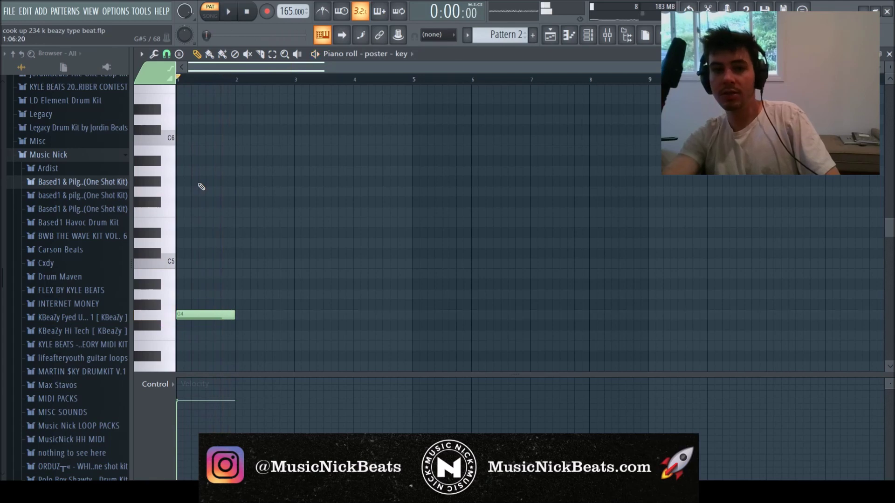
scroll(201, 187, "down", 3)
left_click(205, 294)
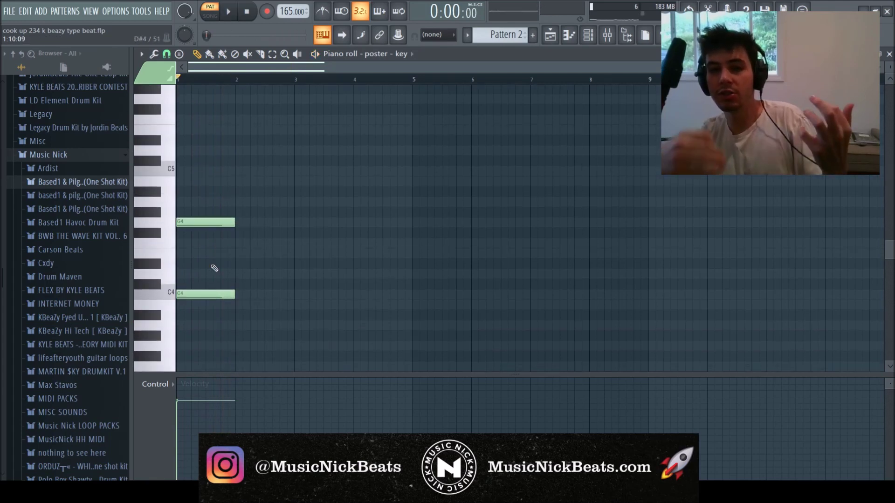
key("space")
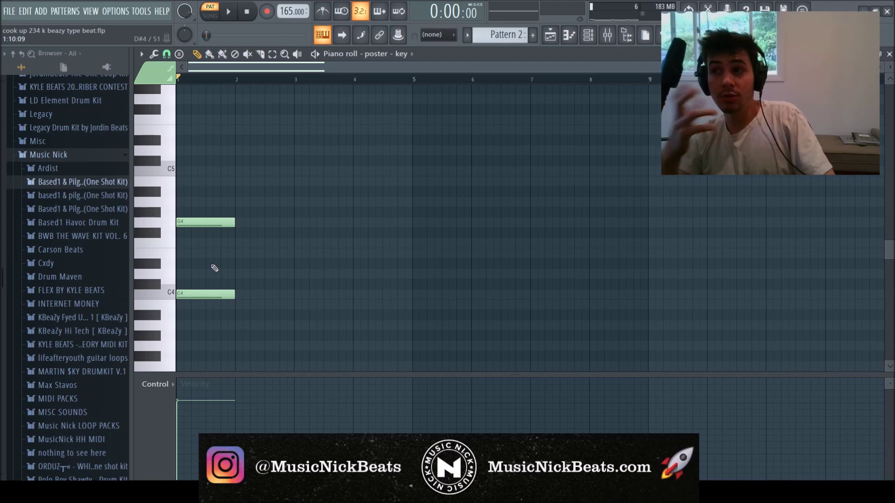
Step: Add a one-bar D#4 note between C4 and G4 and play the low C minor chord
left_click(205, 264)
left_click_drag(205, 263, 208, 264)
key("space")
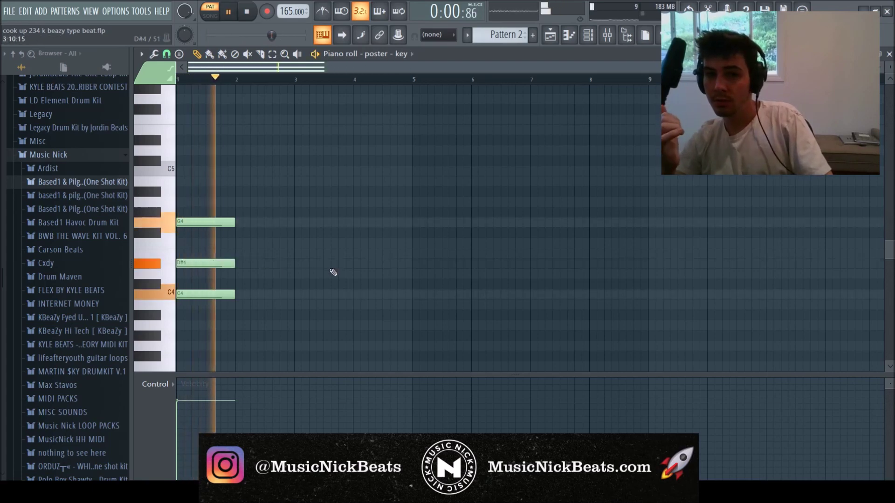
key("space")
Step: Delete all three chord notes from Pattern 2 and return to Pattern 1 in song mode
right_click(223, 295)
right_click(213, 263)
right_click(201, 223)
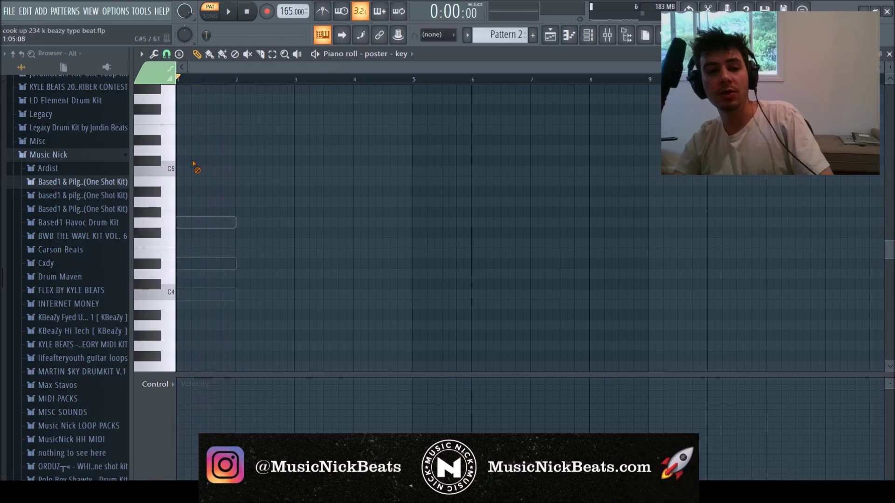
left_click(889, 54)
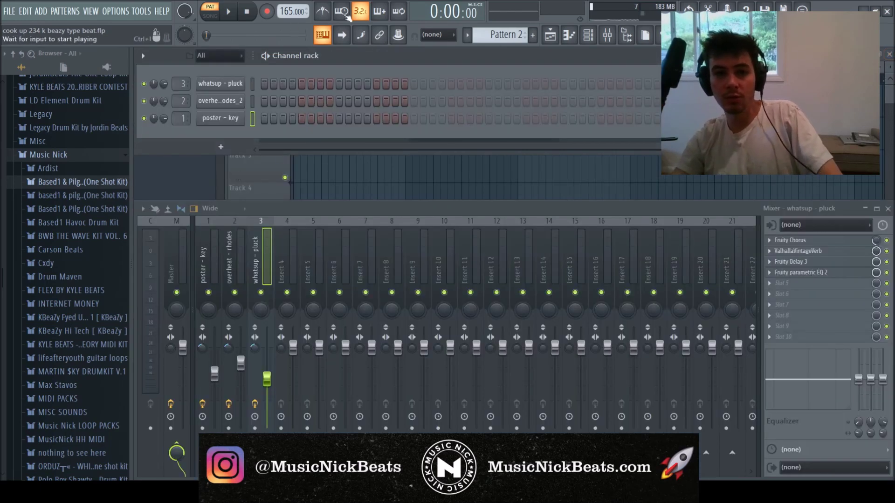
key("KP_Subtract")
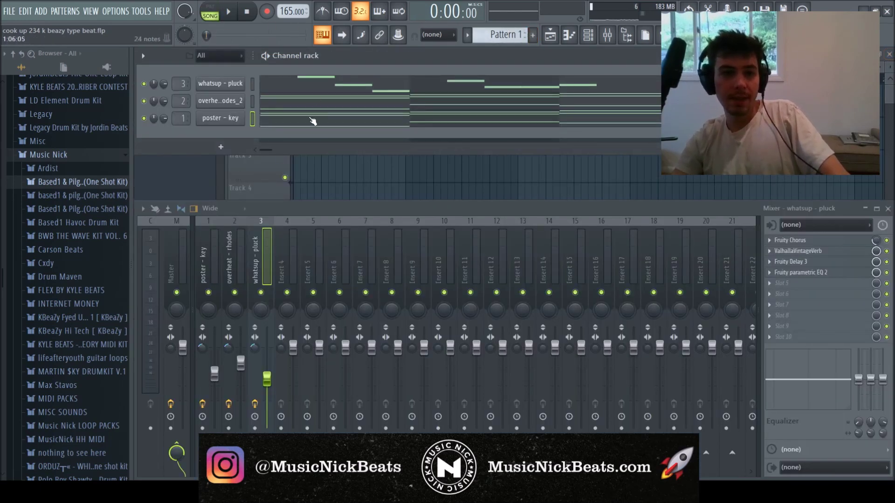
Step: Examine the poster - key chords in Pattern 1, comparing the low root notes with the upper notes
left_click(311, 120)
scroll(219, 252, "up", 5)
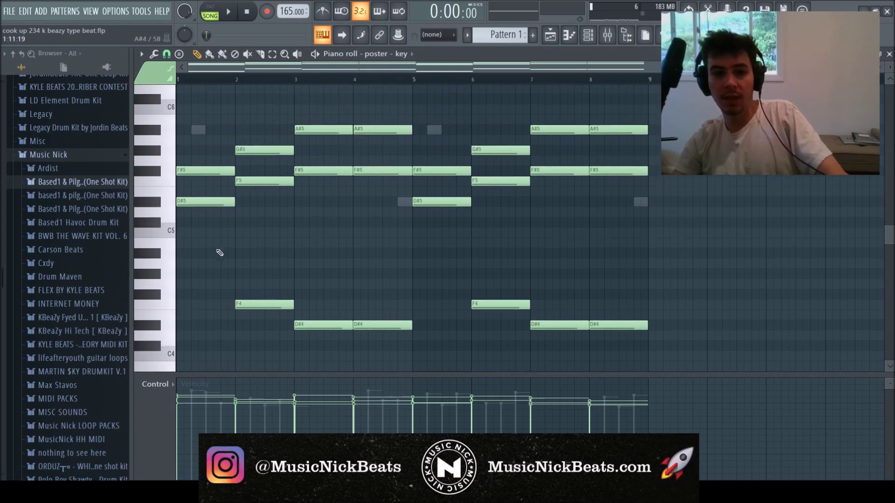
scroll(203, 222, "down", 5)
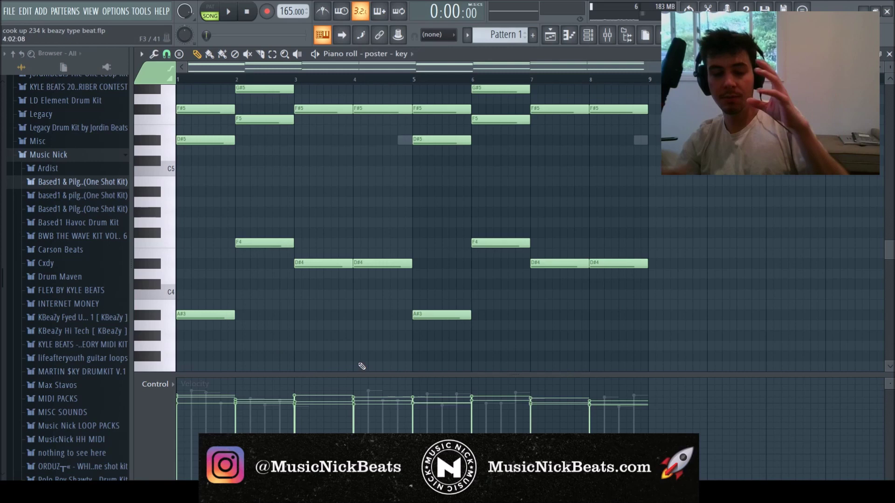
scroll(362, 366, "up", 5)
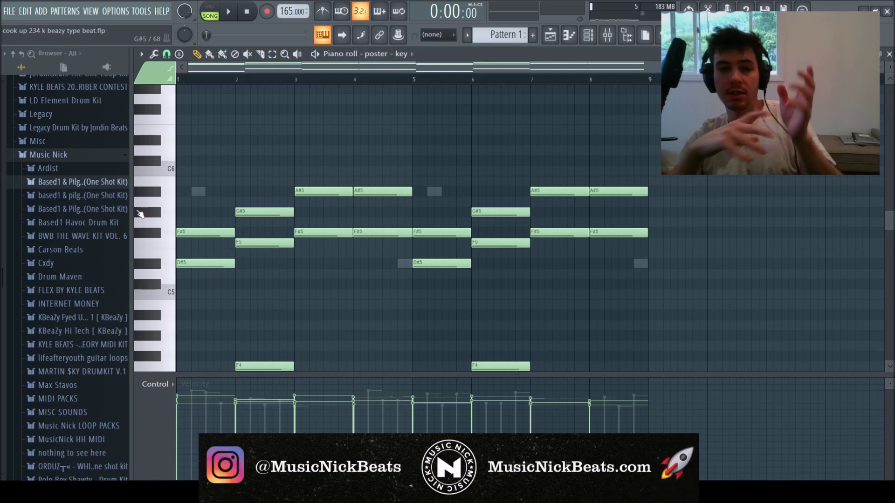
scroll(518, 345, "down", 4)
scroll(621, 230, "down", 2)
scroll(550, 266, "up", 2)
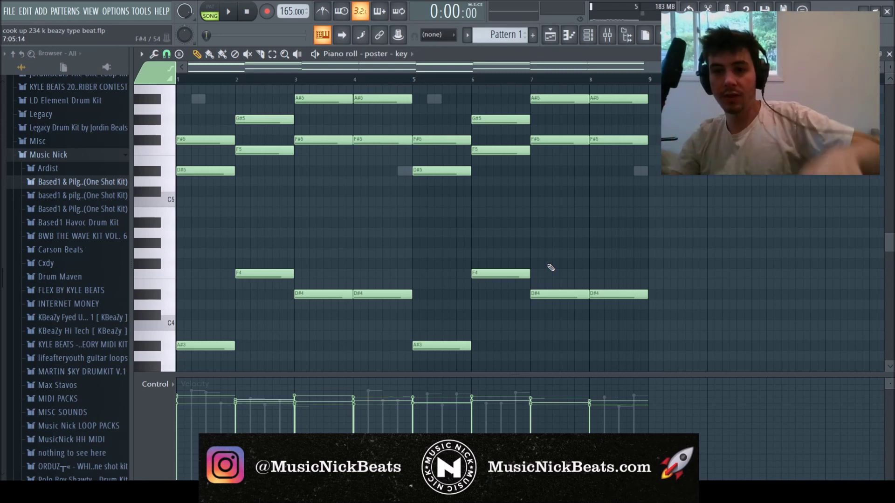
left_click(888, 55)
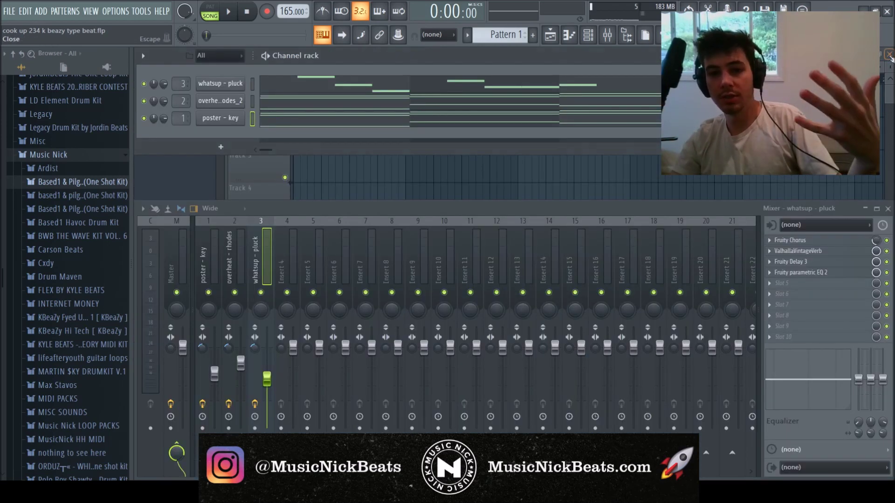
Step: Review the overheat - rhodes_2 chords and whatsup - pluck melody, play the song, and look at the poster - key chords again
left_click(329, 107)
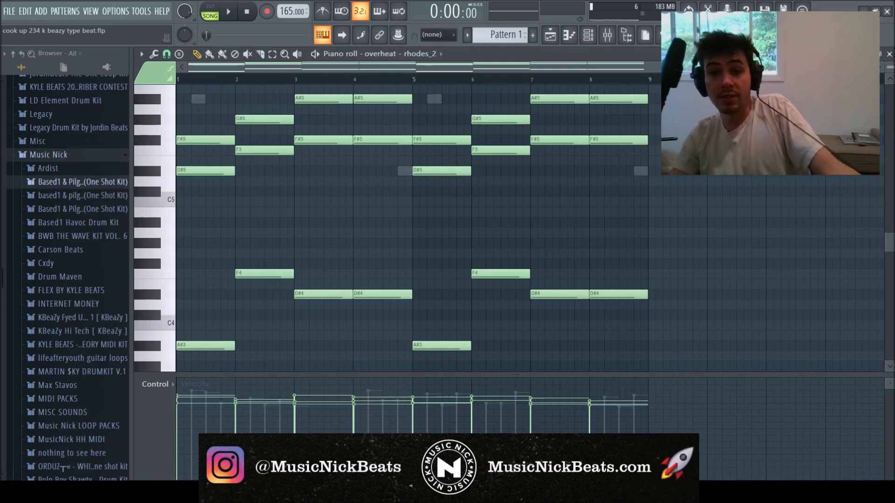
left_click(889, 55)
left_click(456, 87)
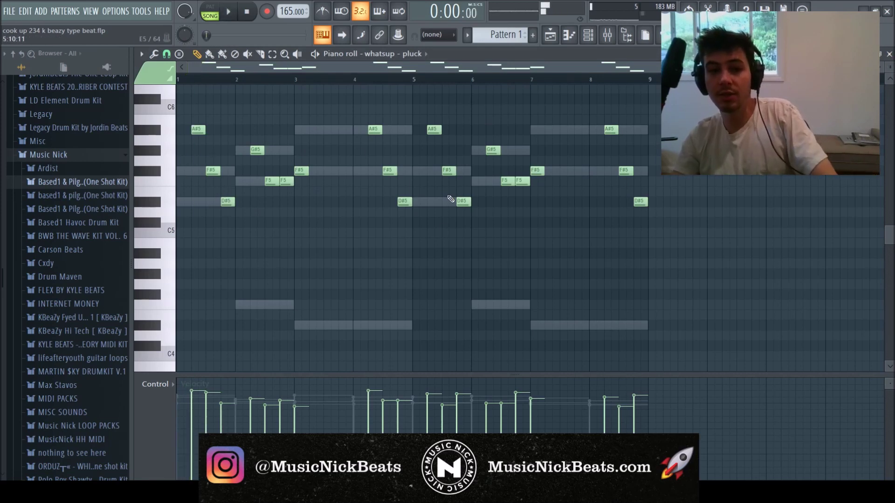
key("space")
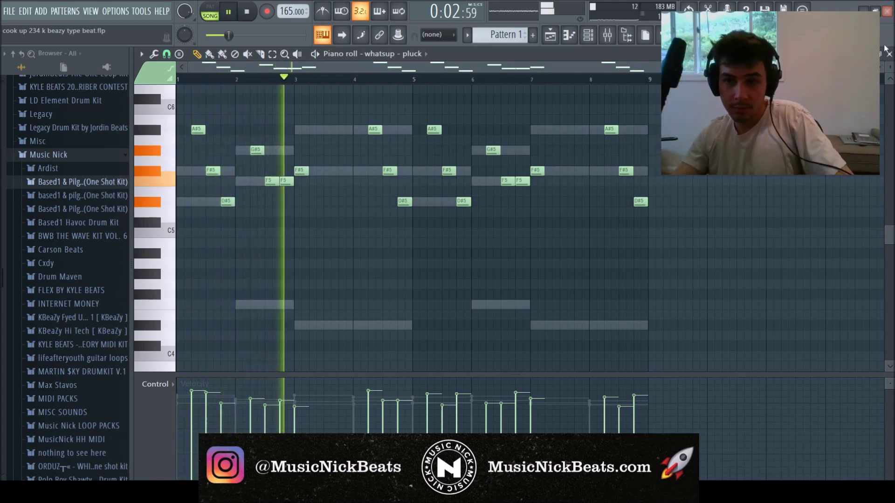
left_click(889, 55)
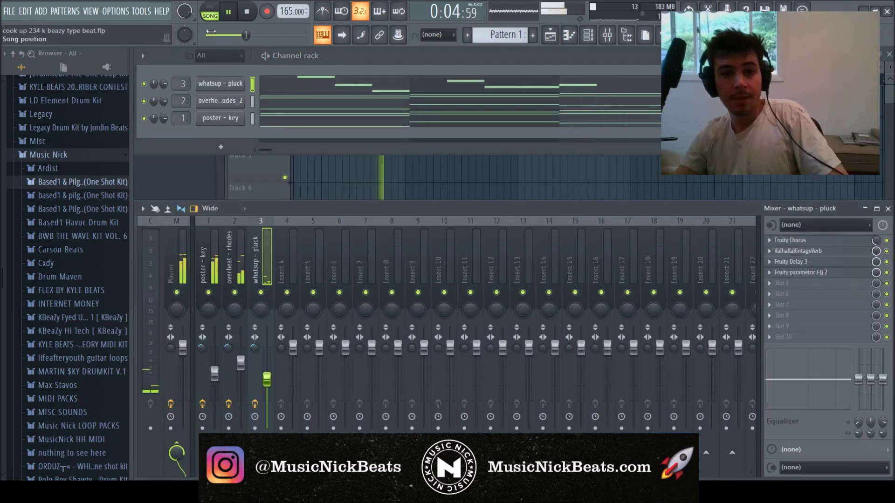
left_click(244, 11)
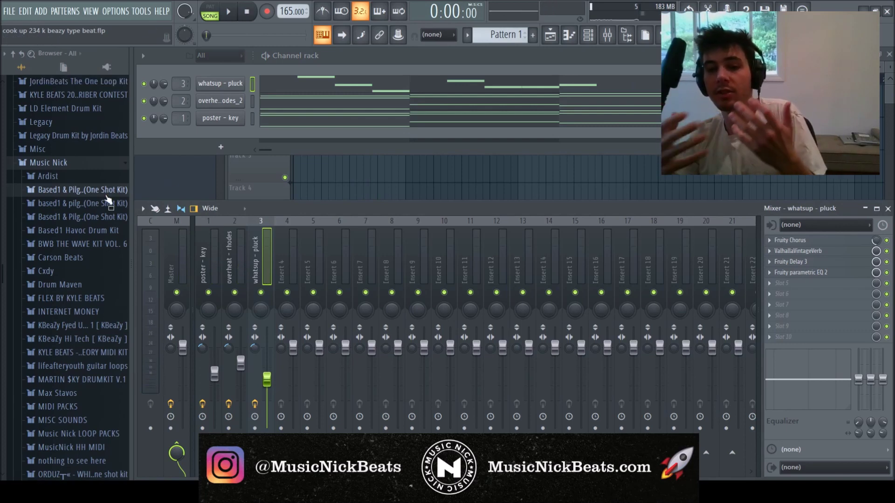
left_click(335, 119)
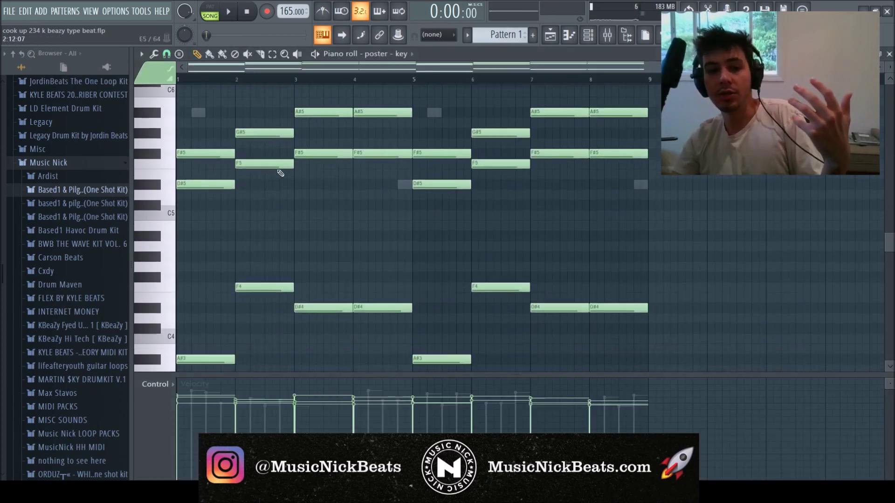
left_click(889, 54)
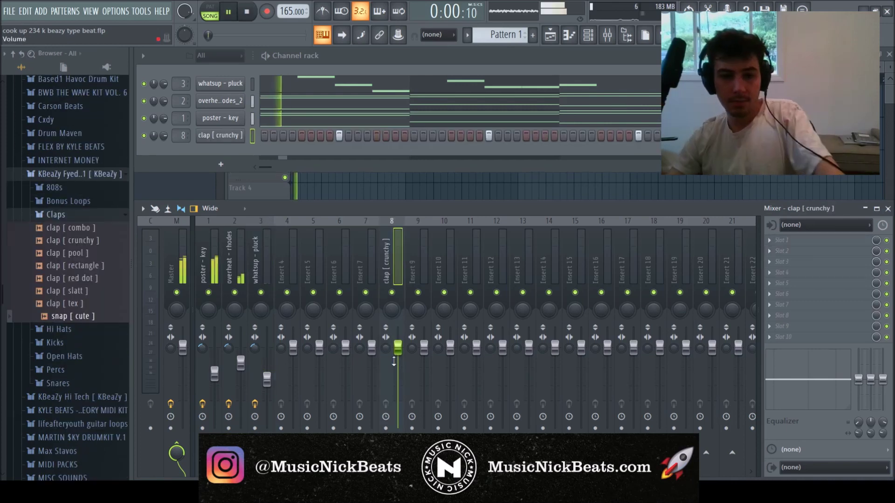
Step: Raise the Trim of the clap [ crunchy ] sample in its precomputed effects
left_click(220, 135)
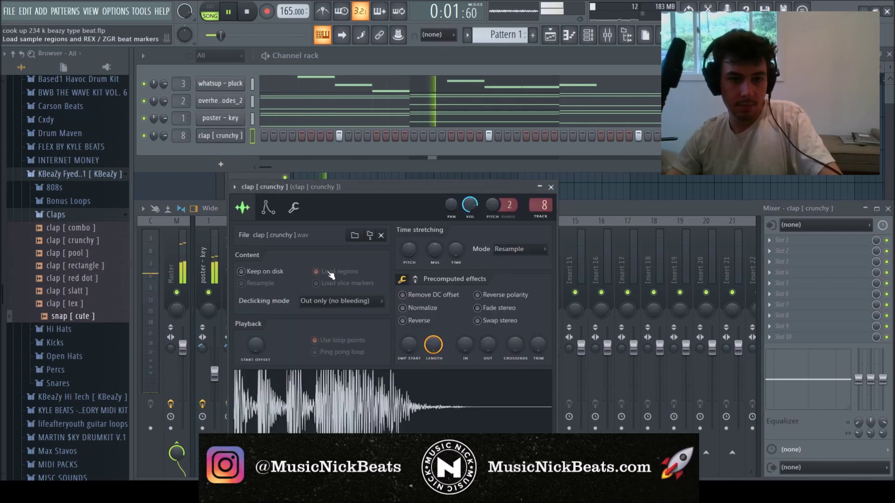
left_click_drag(539, 346, 541, 225)
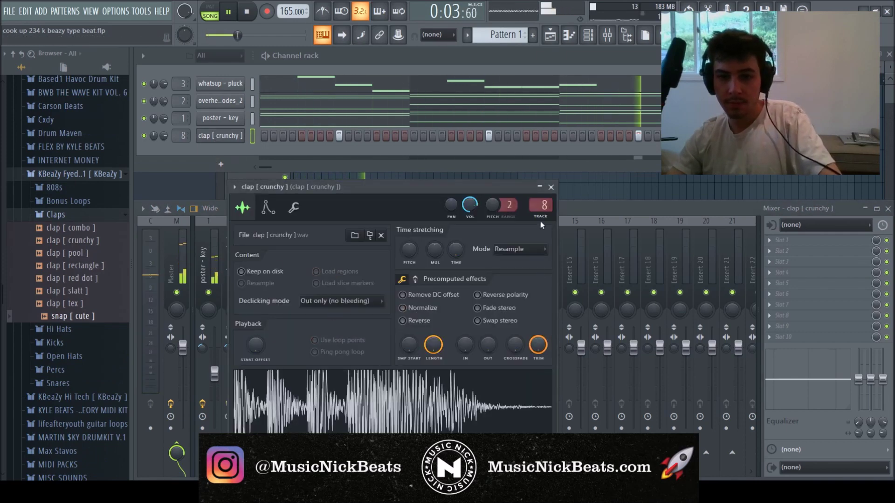
left_click(551, 187)
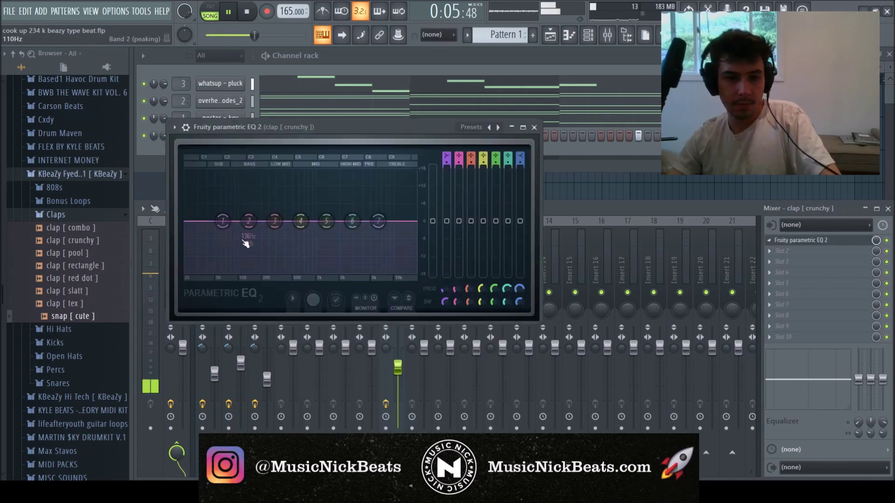
Step: Apply the 30Hz + 18kHz cut preset to the clap's Fruity parametric EQ 2 and move the high-pass to about 169 Hz at 80% bandwidth
left_click(498, 127)
left_click_drag(198, 223, 257, 222)
scroll(414, 224, "up", 4)
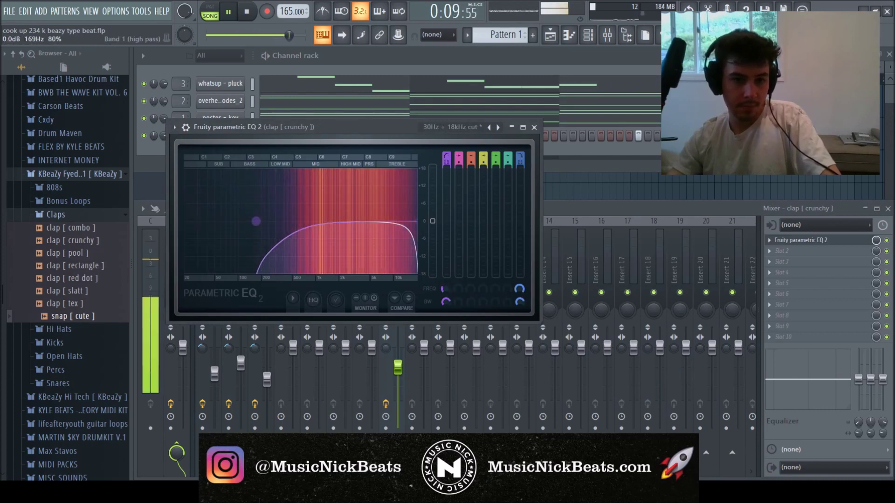
left_click(534, 127)
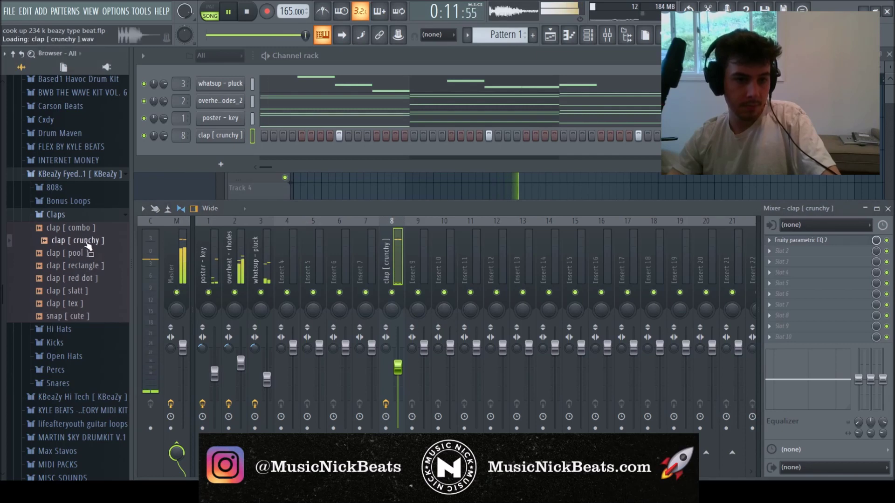
Step: Add hi hat [ market ] from the kit's Hi Hats folder as a new channel with hits on every fourth step
left_click(75, 218)
left_click(65, 228)
left_click_drag(70, 253, 231, 152)
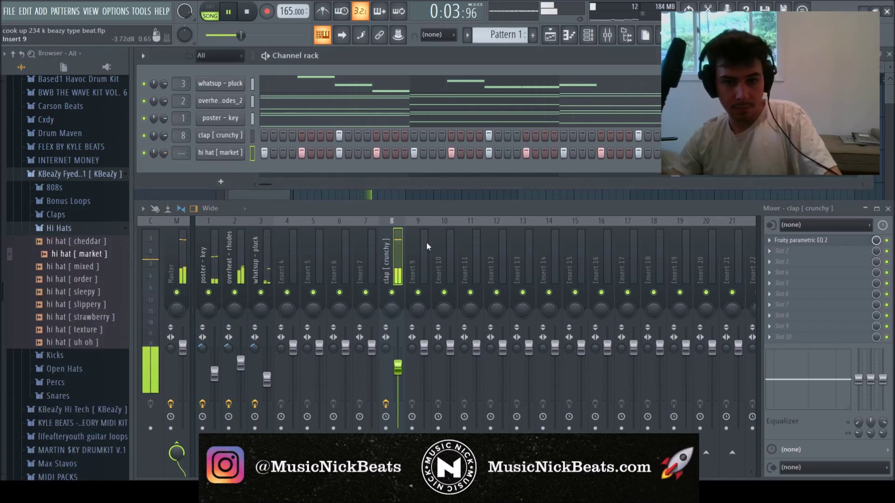
Step: Route hi hat [ market ] to mixer insert 9, lower its level and pan it slightly right
left_click(423, 285)
key("ctrl+l")
left_click_drag(423, 347, 412, 369)
left_click_drag(418, 314, 418, 303)
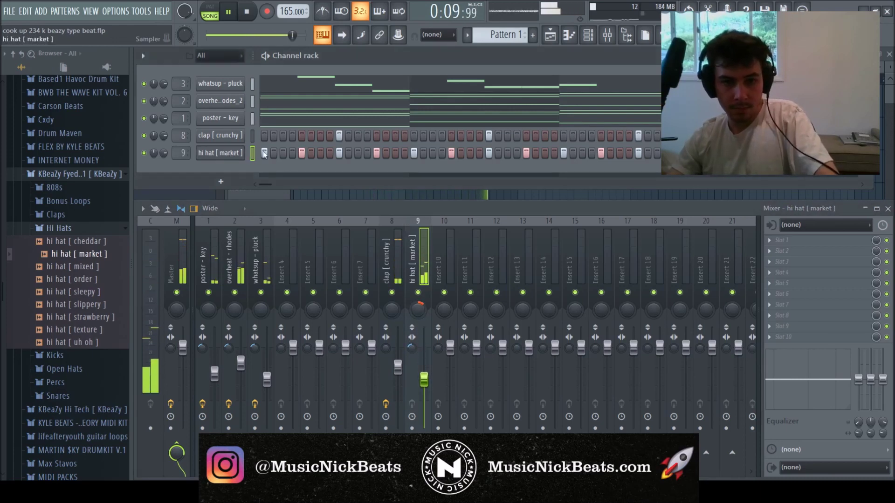
Step: Clone the hi-hat notes halfway between the existing hits, raising the original hits' velocity and making the clones softer
key("F7")
scroll(343, 171, "up", 5, "alt")
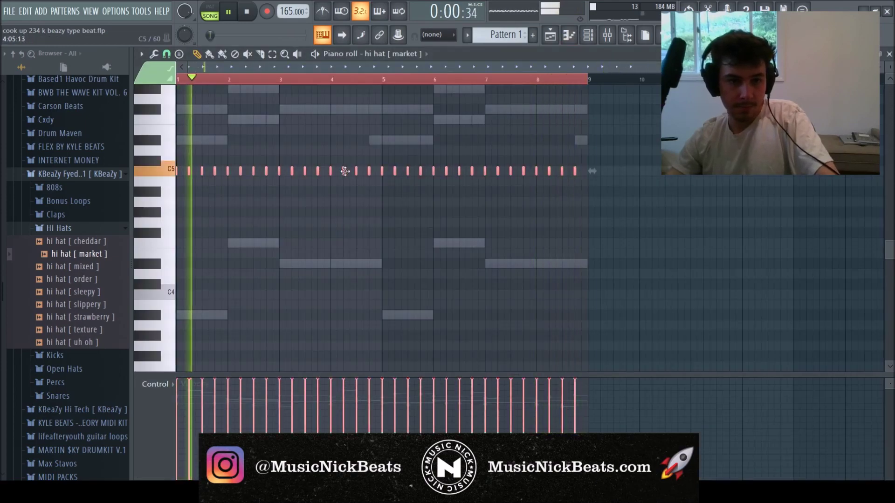
left_click_drag(343, 171, 350, 172, "shift")
scroll(350, 172, "down", 3, "alt")
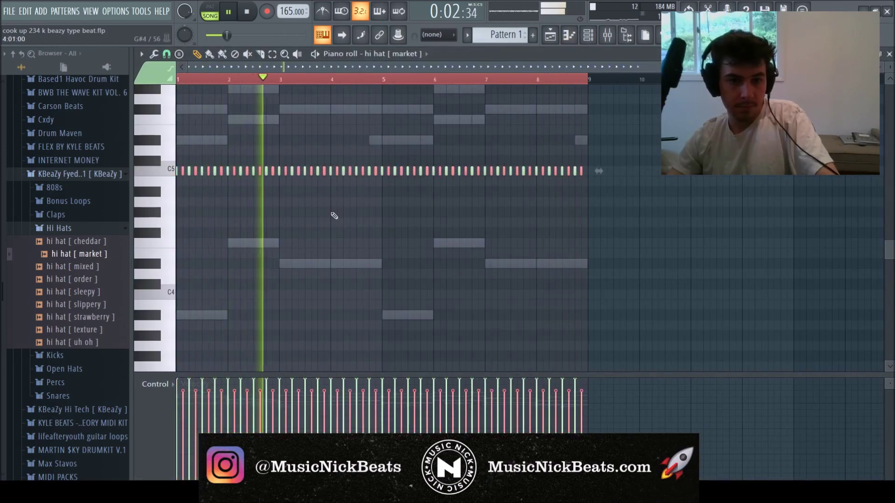
key("ctrl+d")
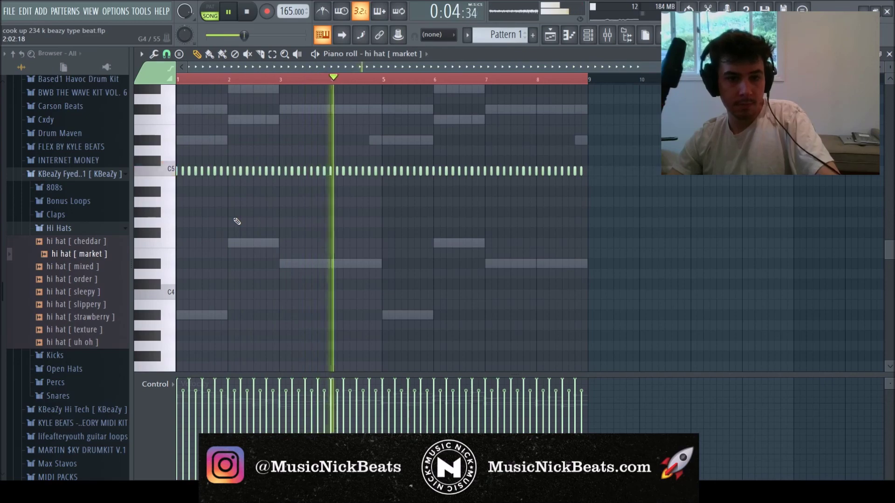
Step: Extend the hi-hat notes end to end and vary bars 1–4 with short rolls and drops to B4, A#4, A4 and G#4
key("ctrl+l")
scroll(260, 175, "up", 3, "ctrl")
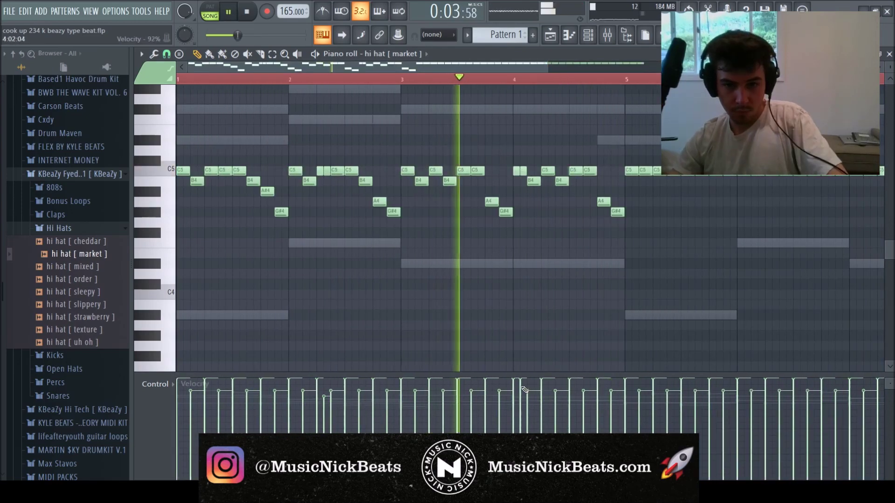
scroll(517, 280, "down", 3, "ctrl")
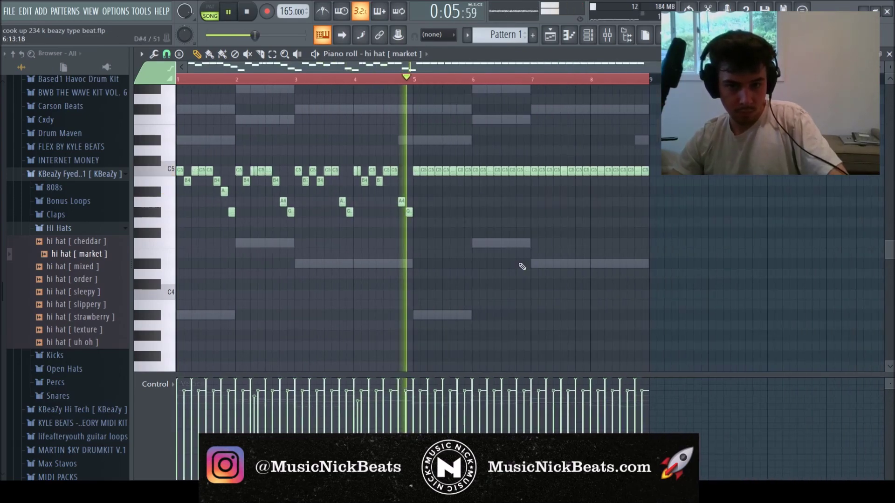
Step: Replace the straight C5 hi-hats in bars 5–8 with a copy of the bars 1–4 pattern
key("space")
right_click(645, 170)
key("ctrl+a")
key("ctrl+b")
Step: Slightly randomize the velocity and panning of all hi-hat notes and display their note panning values
key("ctrl+a")
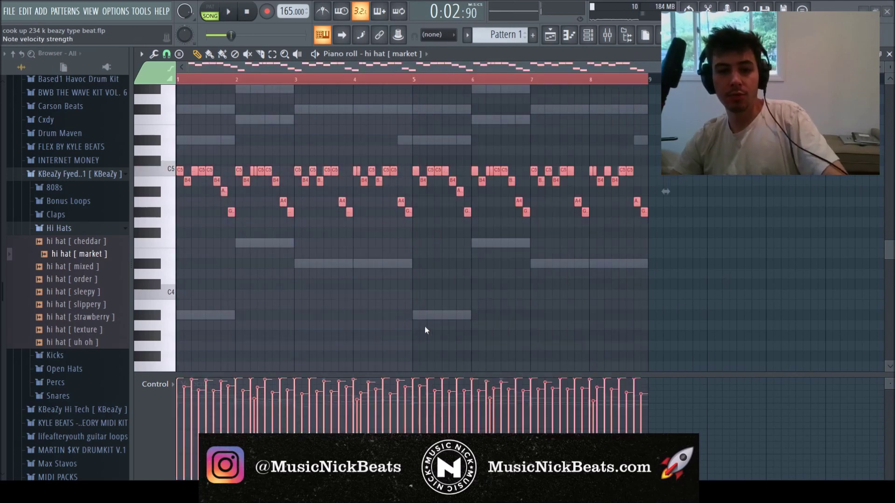
right_click(405, 375)
right_click(408, 374)
right_click(414, 375)
right_click(412, 375)
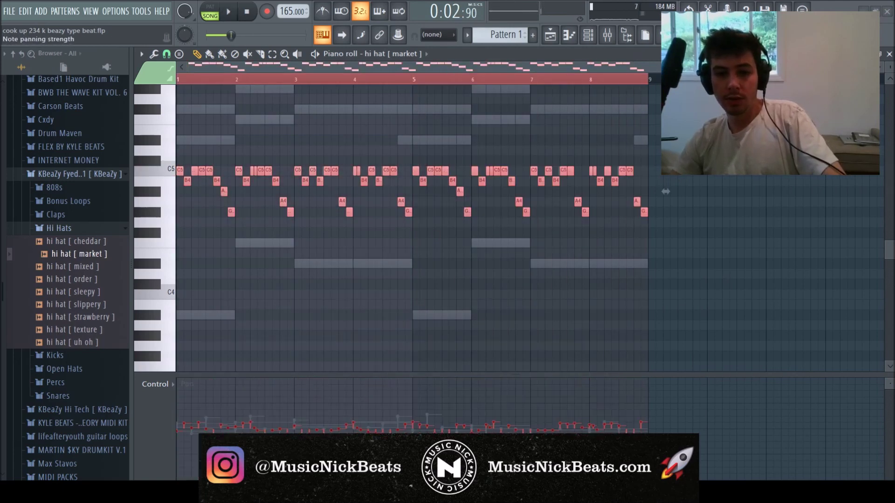
Step: Filter the hi-hat in Fruity Parametric EQ 2 with the 30Hz + 18kHz cut preset, raising its low cut to about 1 kHz
right_click(410, 375)
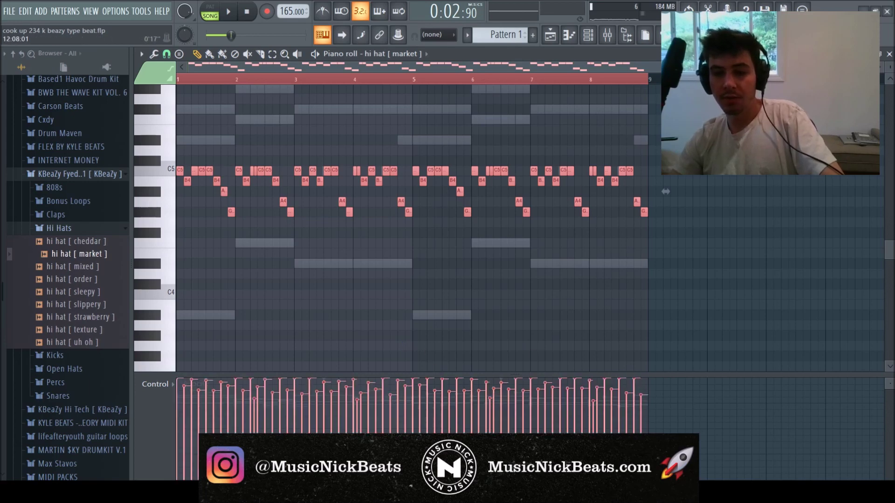
left_click(889, 54)
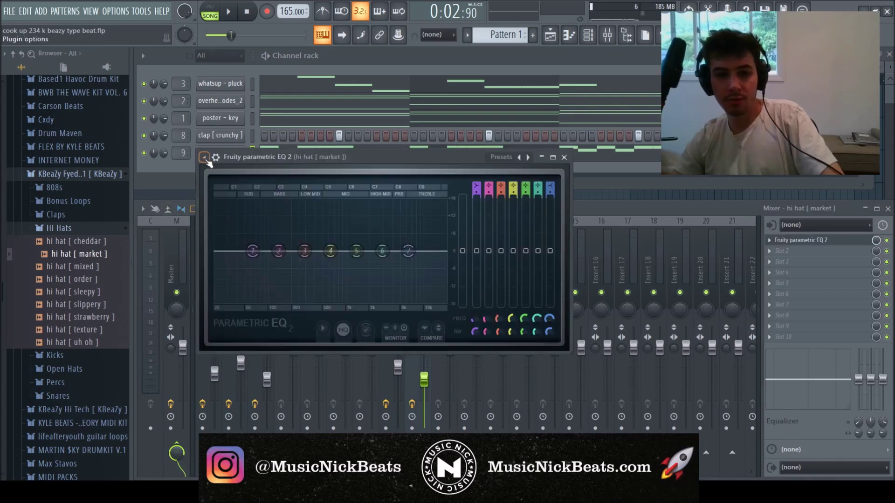
left_click(364, 237)
left_click_drag(227, 251, 341, 251)
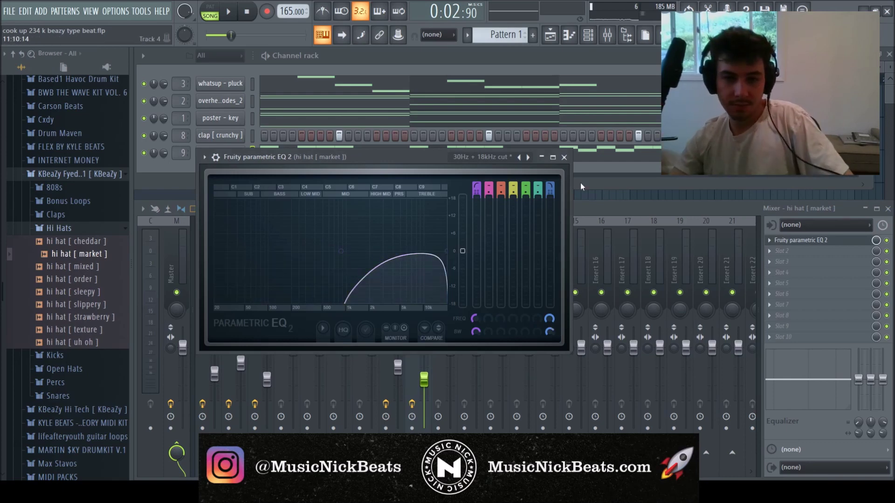
left_click(564, 157)
Step: Duplicate the snare [ upset ] hits of bars 1–4 into bars 5–8
key("space")
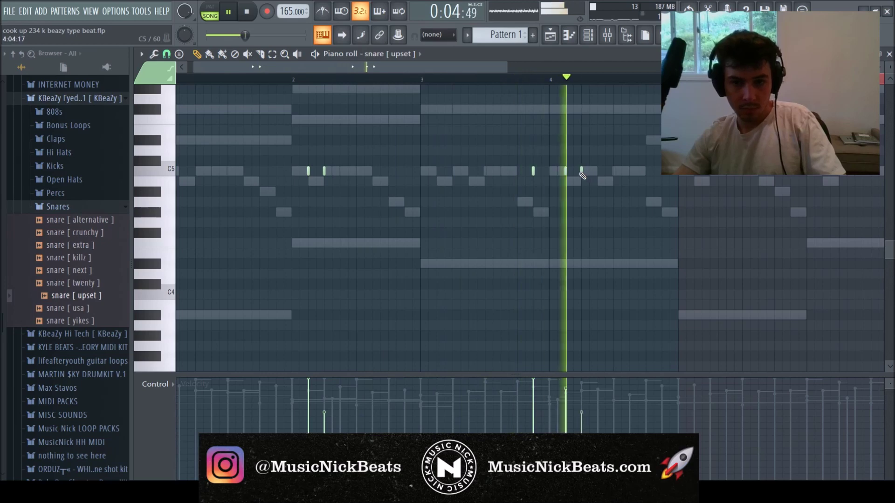
key("space")
scroll(429, 308, "down", 3)
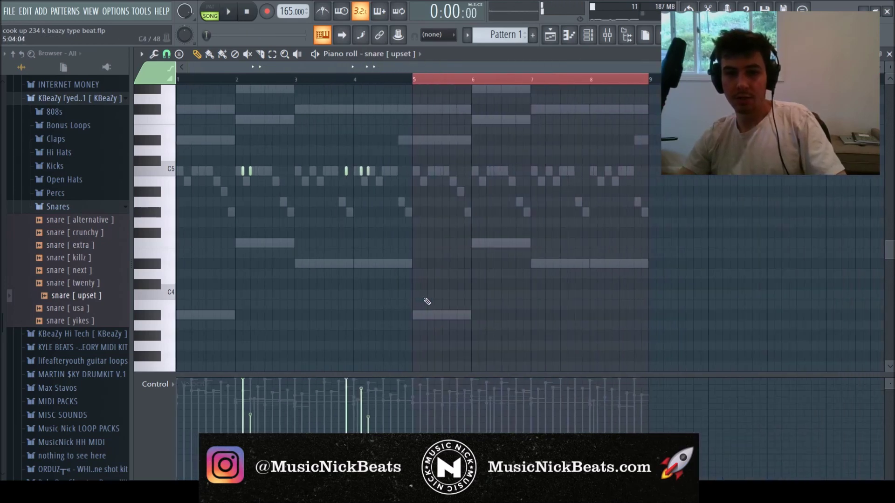
key("ctrl+a")
key("ctrl+b")
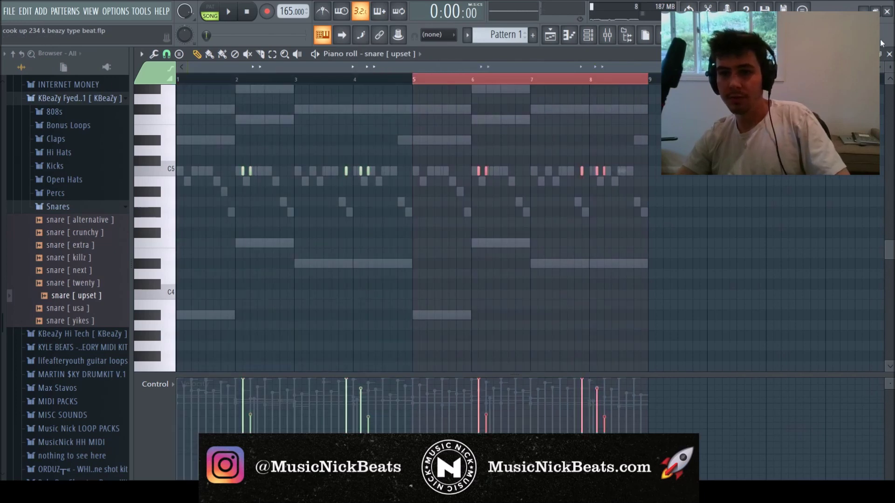
left_click(889, 54)
Step: Route the snare [ upset ] to its own mixer track beside the clap, lower its volume and pan it slightly
key("space")
left_click(443, 271)
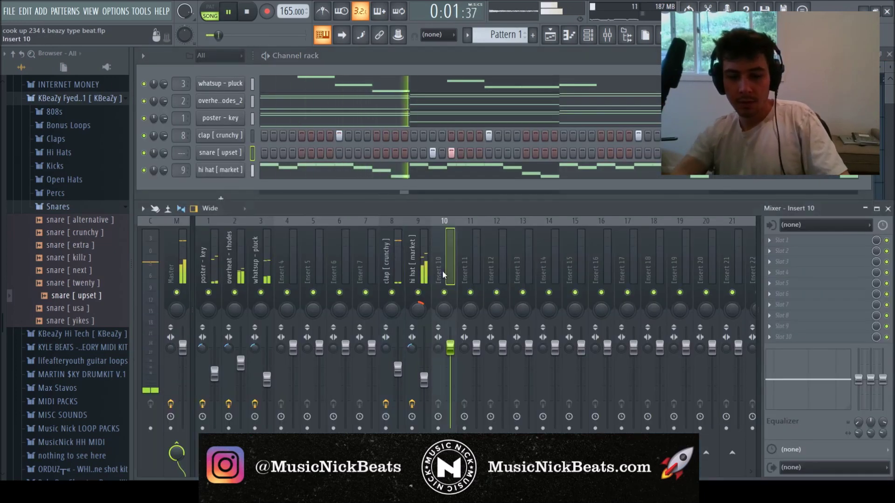
key("ctrl+l")
key("alt+Left")
left_click_drag(425, 349, 424, 389)
left_click_drag(418, 310, 418, 316)
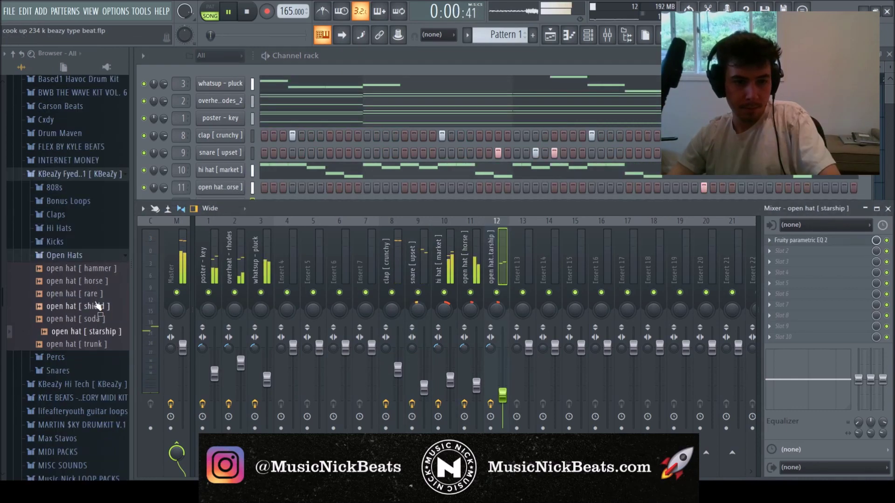
Step: Audition the K Beazy kit's percussion samples and add perc [ alternative ] to the beat
left_click(64, 256)
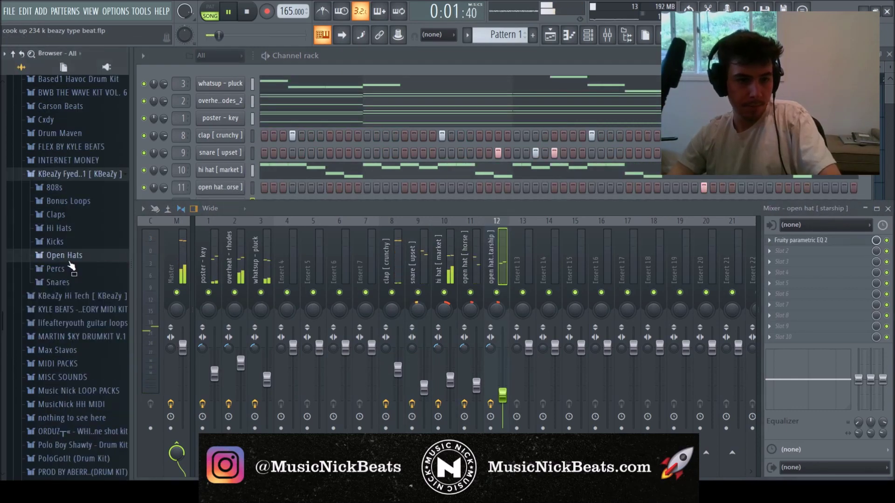
left_click(69, 269)
left_click(74, 332)
left_click(75, 345)
left_click(77, 358)
left_click(78, 370)
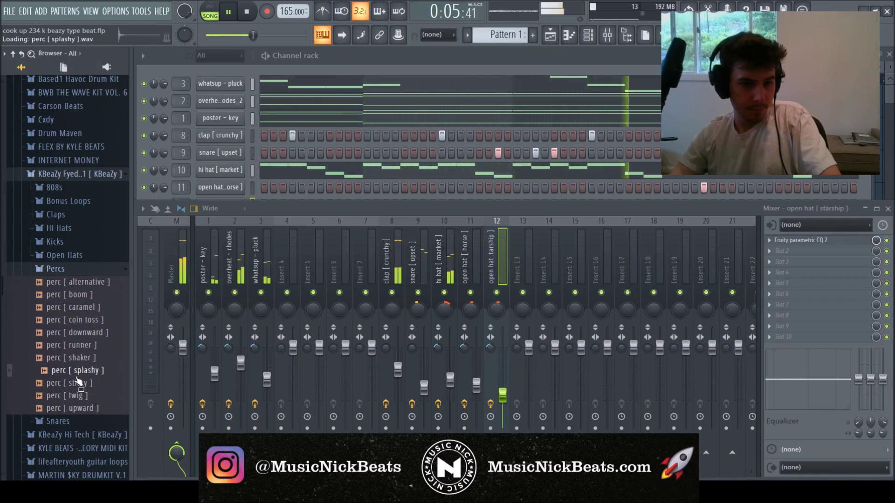
left_click(78, 382)
left_click(82, 396)
left_click(83, 409)
left_click(77, 283)
left_click(339, 56)
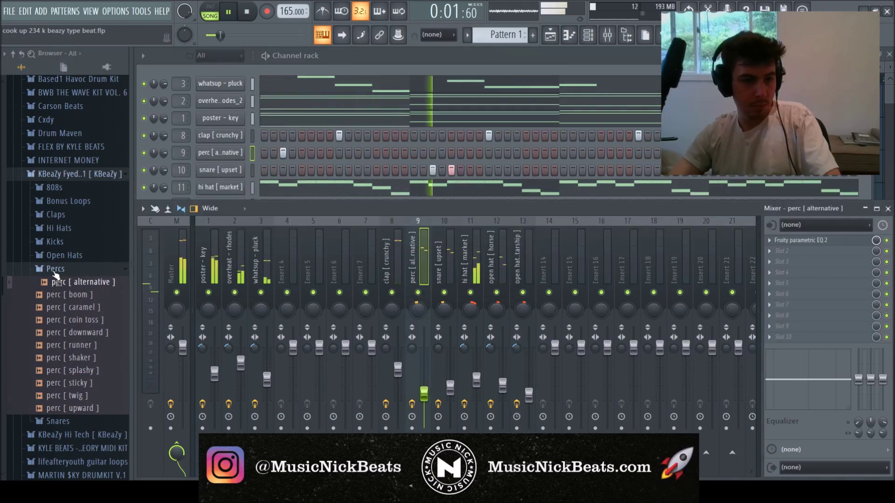
Step: Add 808 [ bullet ] from the kit as a new channel and lower the volume of mixer track 14 for it
left_click(54, 270)
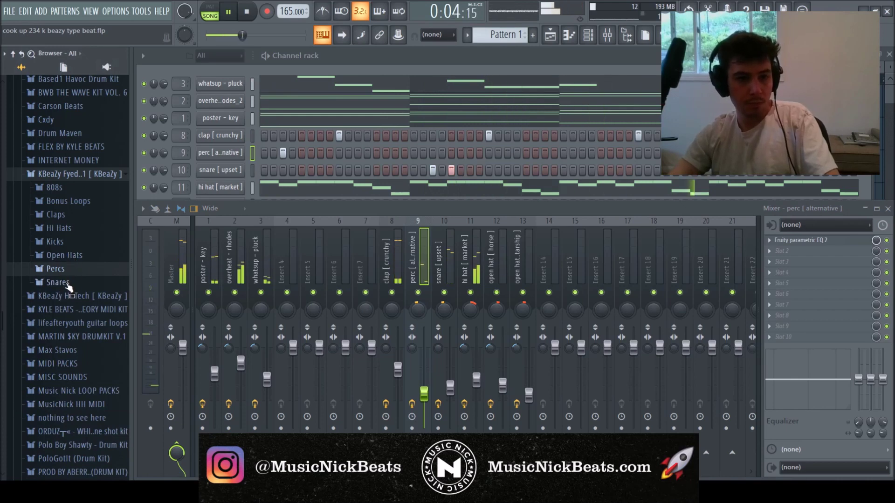
left_click(55, 188)
left_click(66, 214)
left_click(433, 57)
left_click_drag(88, 202, 225, 242)
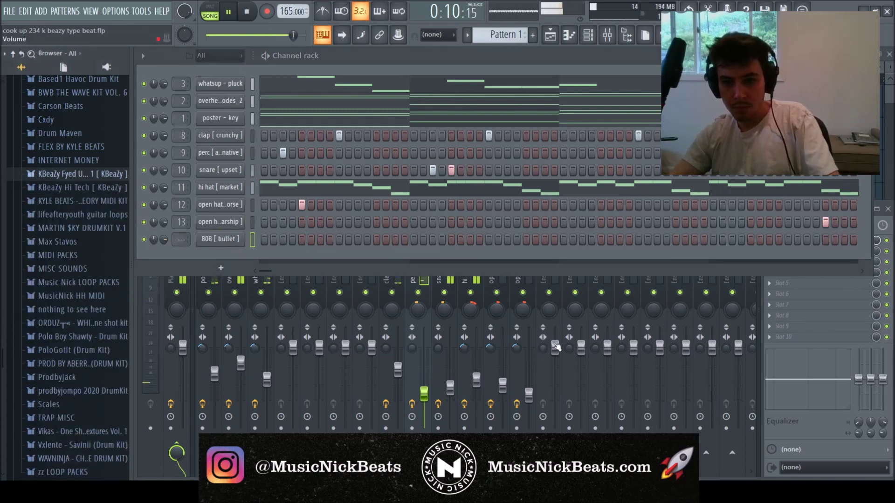
left_click_drag(555, 346, 559, 374)
Step: Write the 808 [ bullet ] bassline on A#4, F5 and D#5 across eight bars, including an extra D#5 late in bar 7
key("space")
key("F7")
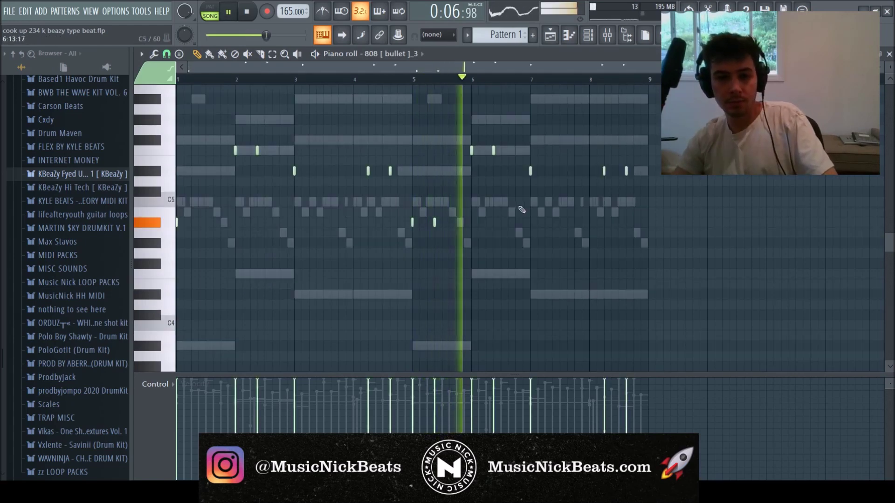
left_click(574, 171)
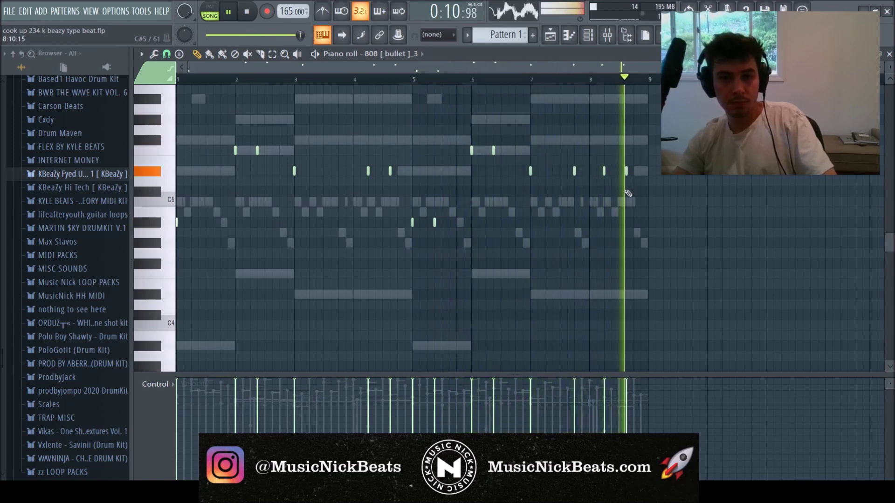
key("F7")
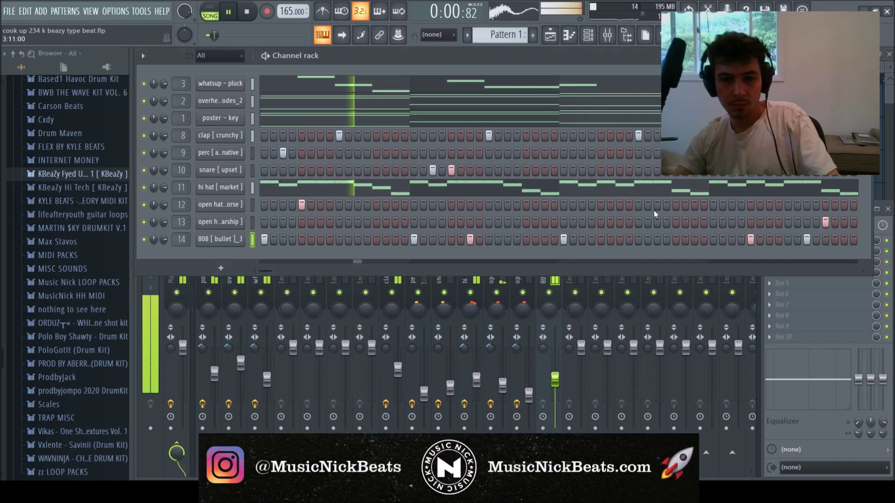
left_click(562, 383)
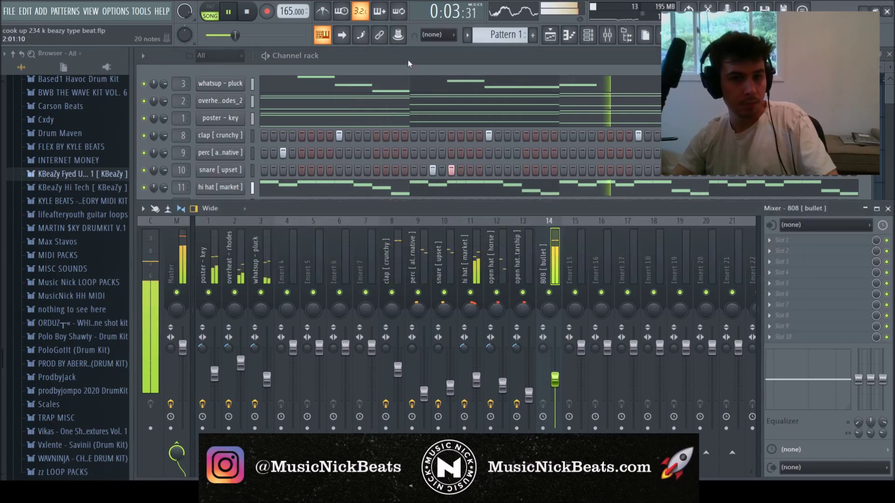
Step: Audition the K Beazy kit's kick samples over the beat and add kick [ sharp ] as a new channel
key("F6")
left_click(82, 174)
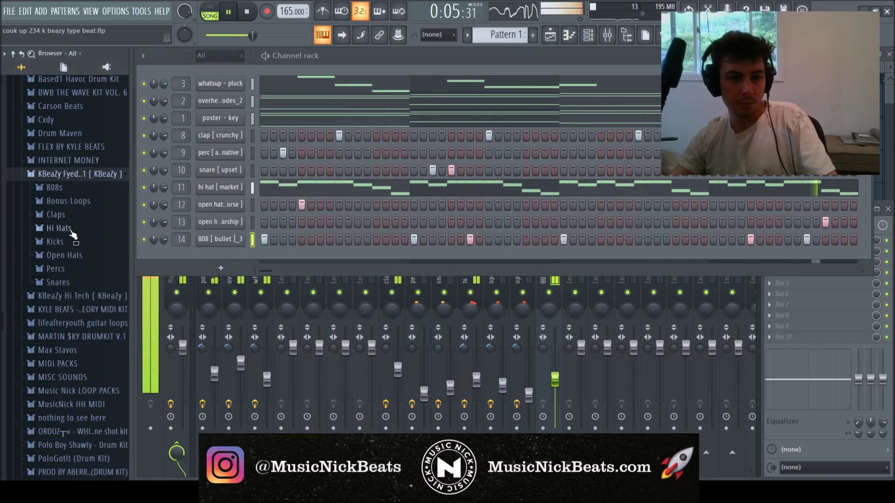
left_click(70, 243)
left_click(72, 269)
key("space")
left_click(75, 255)
left_click(73, 281)
left_click(73, 293)
left_click(73, 318)
left_click(74, 330)
key("Up")
key("Up")
key("Up")
key("space")
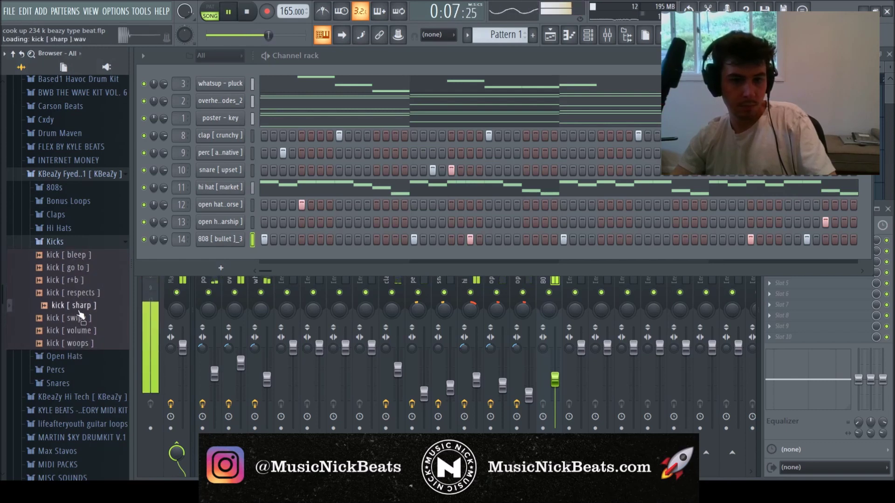
left_click_drag(80, 316, 259, 256)
Step: Sequence kick [ sharp ] hits on the same steps as the 808 throughout the pattern
left_click(264, 257)
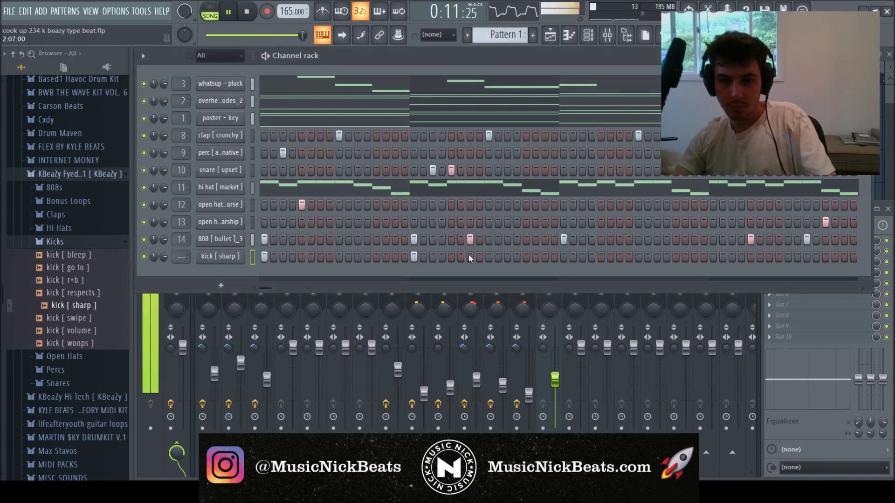
left_click(750, 257)
left_click(806, 257)
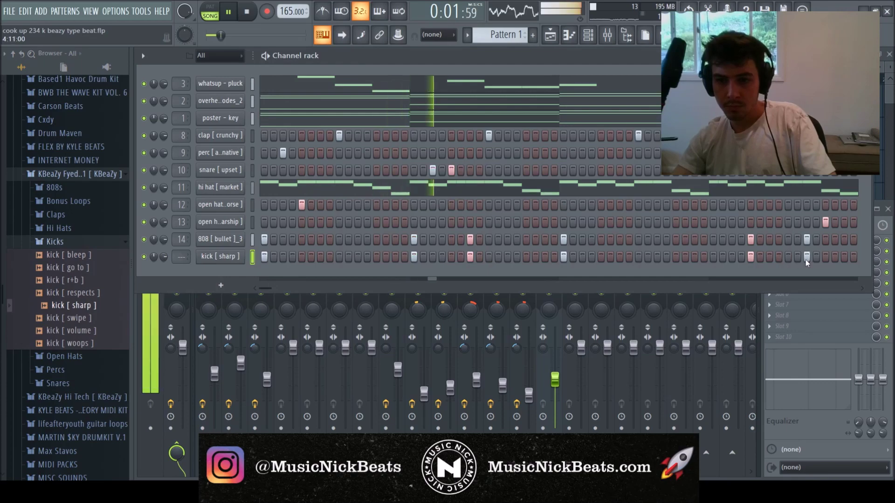
left_click_drag(266, 290, 549, 288)
left_click(629, 257)
left_click_drag(554, 289, 669, 289)
left_click(601, 257)
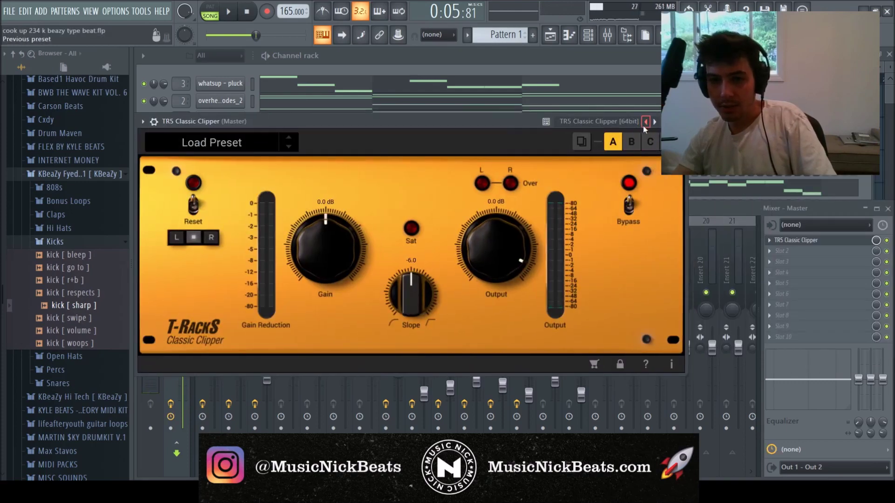
Step: Load the MusicNick1 preset in the master's TR5 Classic Clipper and close the plugin
left_click(654, 122)
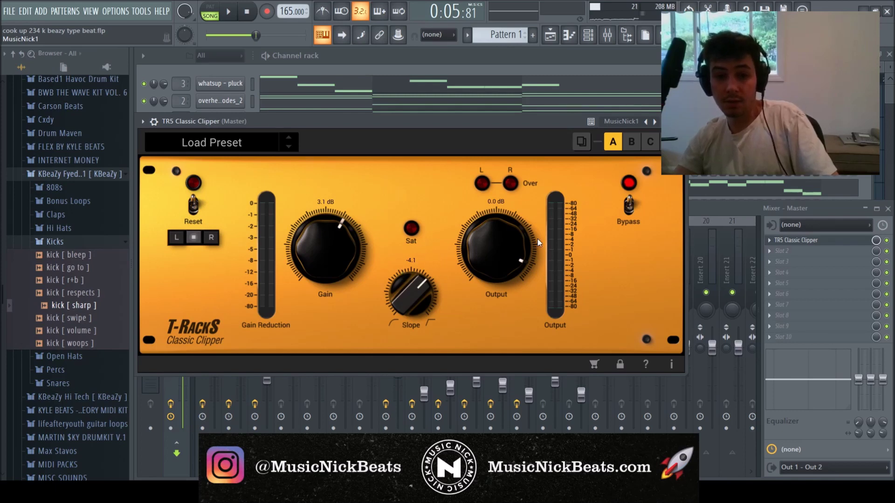
left_click_drag(329, 122, 353, 114)
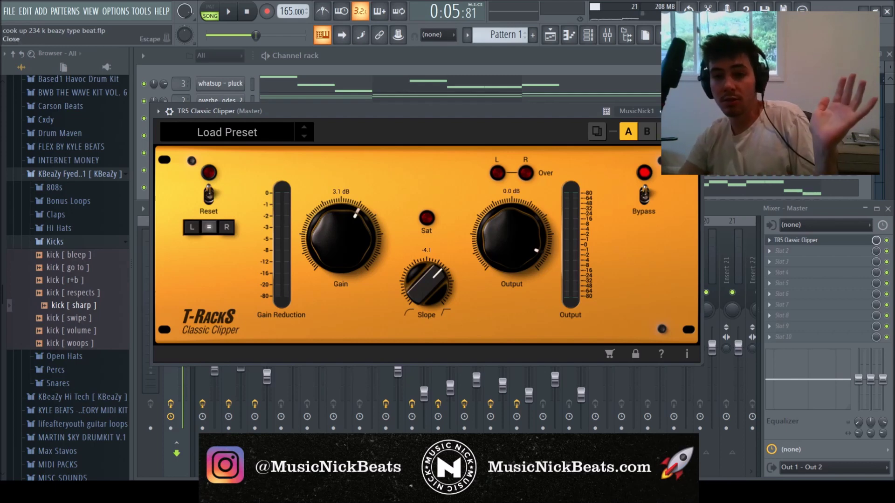
left_click(797, 240)
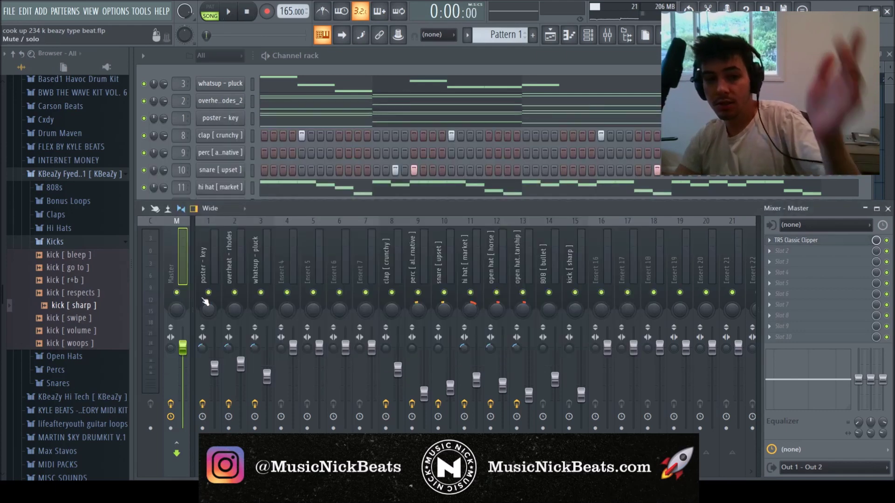
Step: Play the beat with only the poster key and overheat rhodes tracks active and fine-tune their volumes
key("space")
left_click(55, 242)
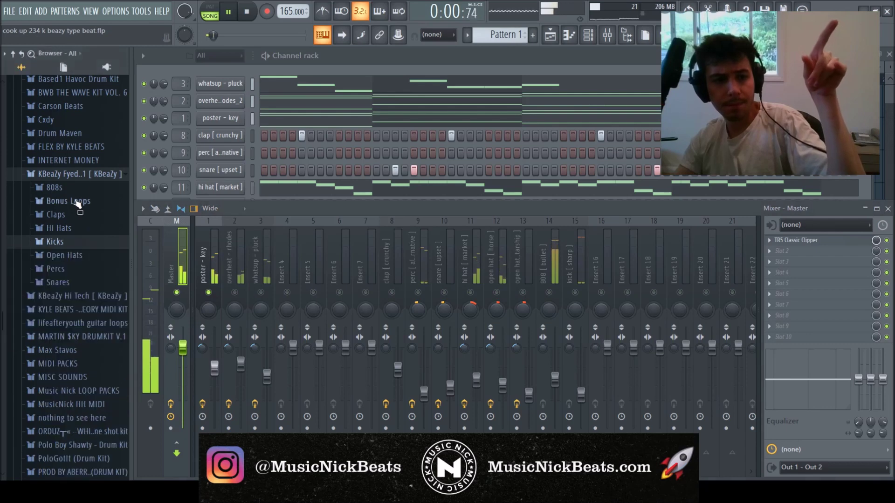
left_click(75, 173)
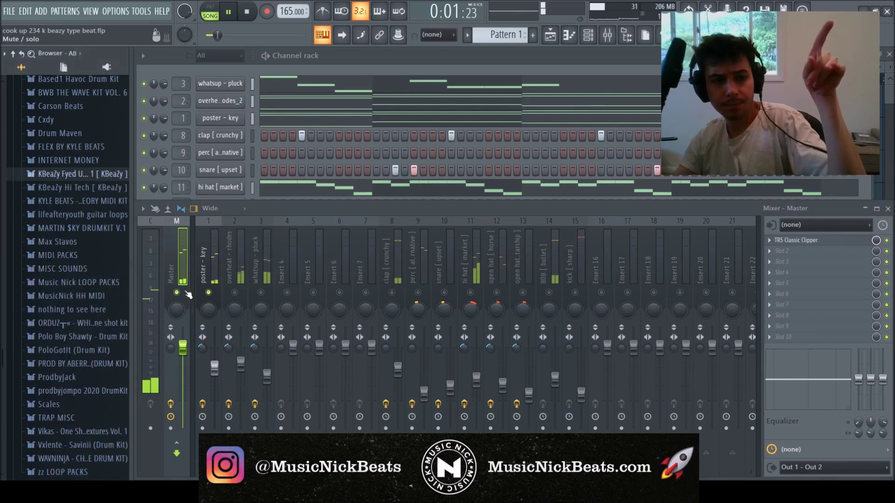
left_click(235, 271)
left_click(214, 369)
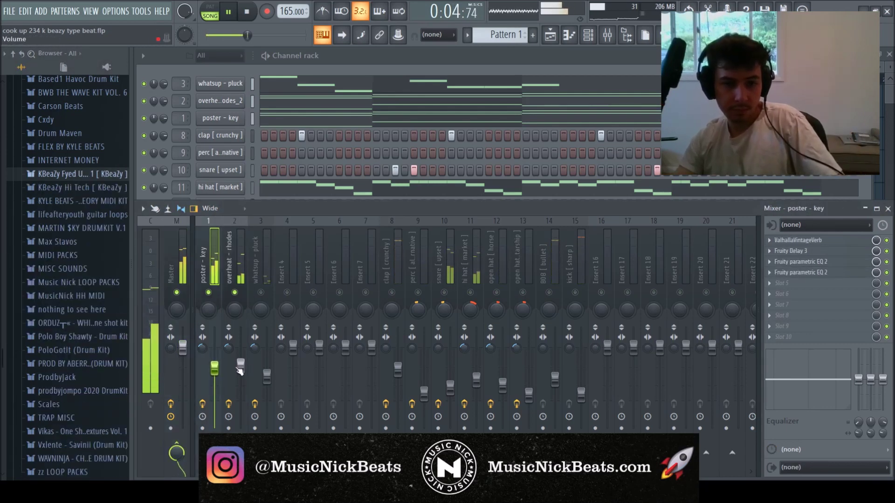
left_click(241, 366)
Step: Adjust the high-frequency end of the poster key's second Fruity Parametric EQ 2 curve
left_click(209, 252)
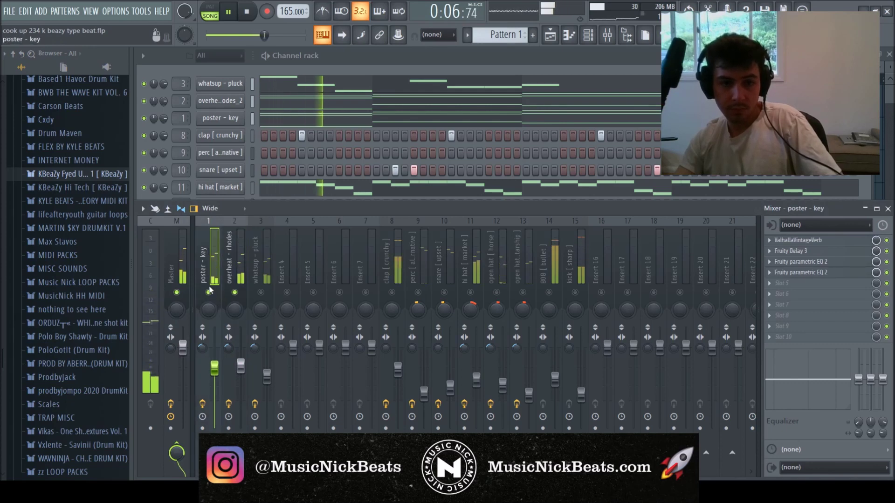
left_click(826, 275)
mouse_move(462, 326)
left_mouse_down()
mouse_move(479, 350)
mouse_move(451, 326)
left_mouse_up()
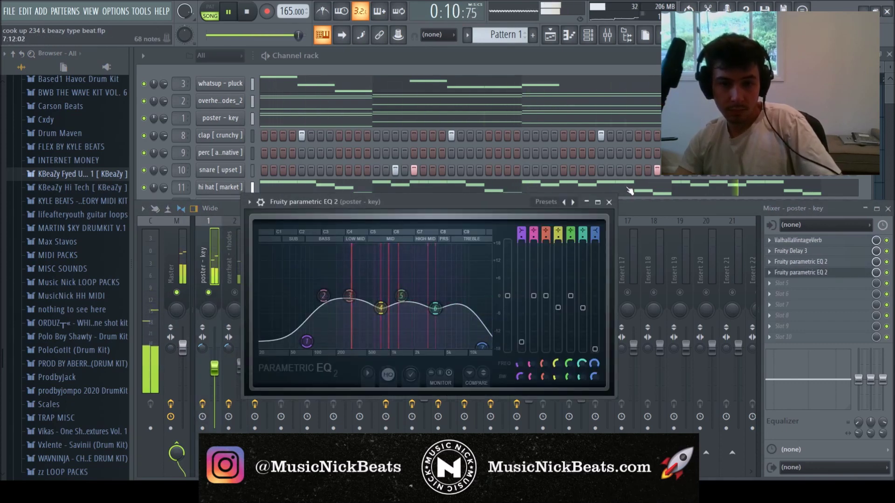
left_click(608, 202)
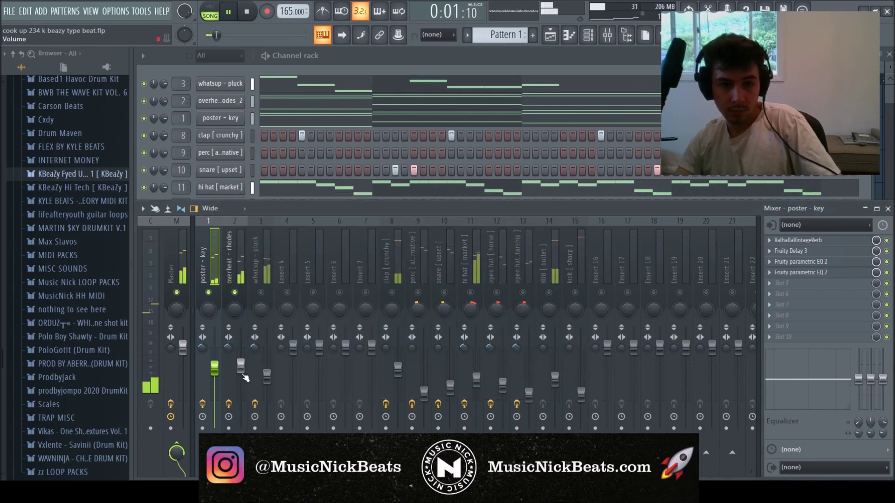
Step: Bring the pluck, clap and perc back into the mix, raising the pluck slightly and lowering the rhodes, clap and perc
left_click(266, 375)
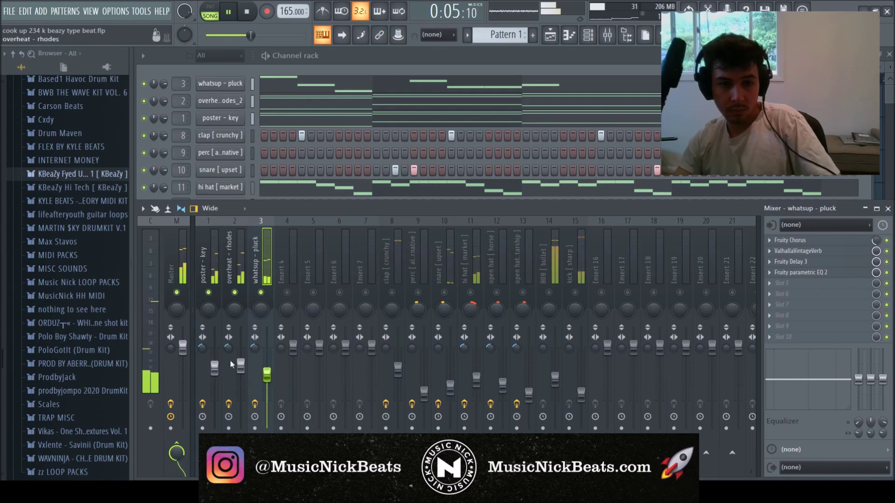
left_click(240, 367)
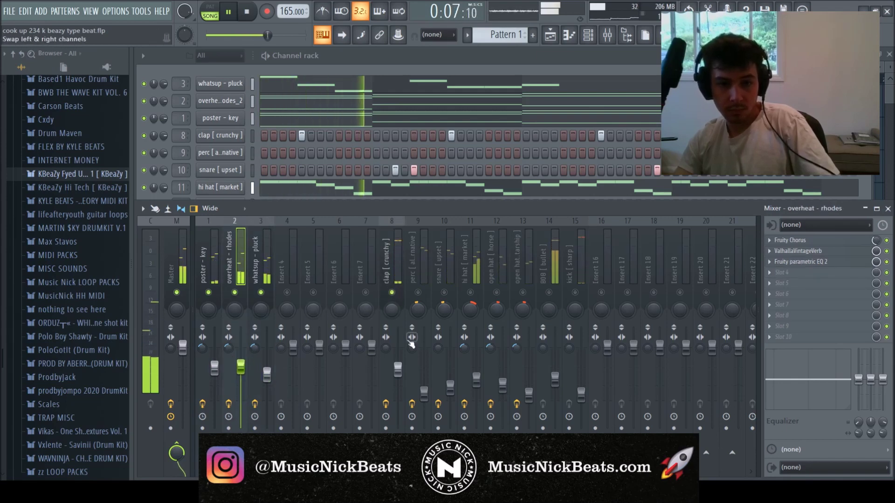
left_click(397, 370)
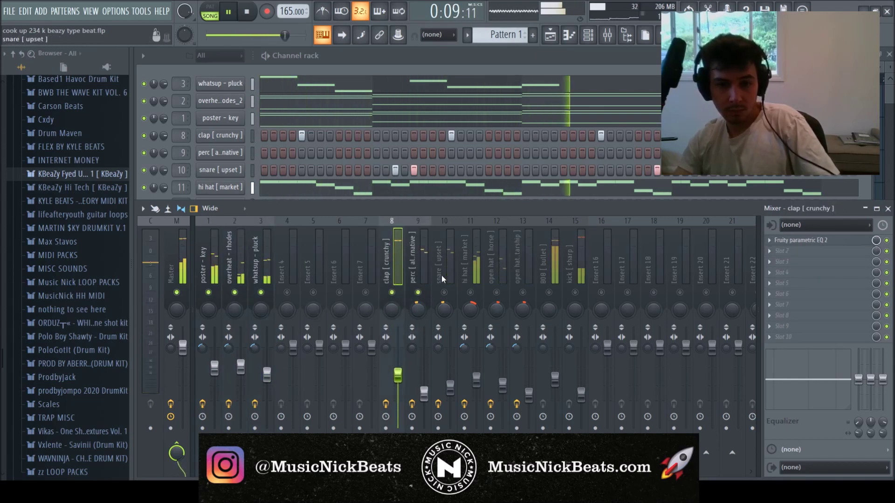
left_click(423, 394)
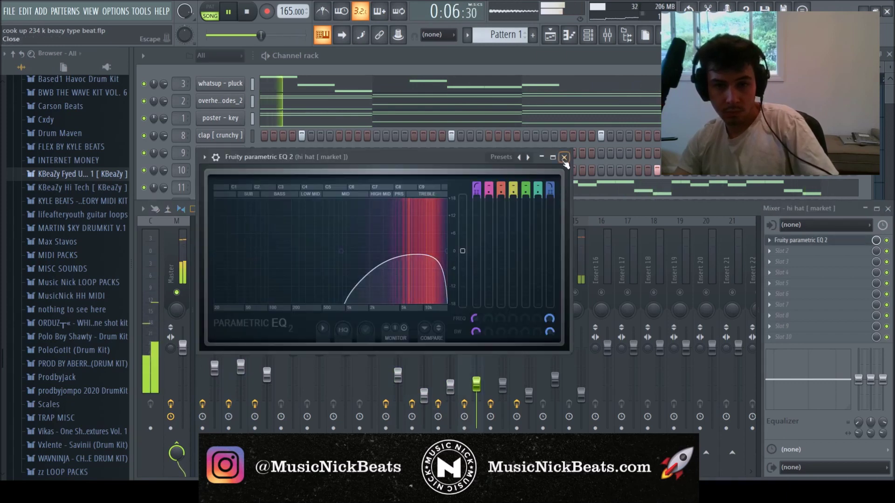
Step: Close the hi hat's EQ, bring the open hats, 808 and kick back into the mix, and slightly lower the horse open hat
left_click(564, 157)
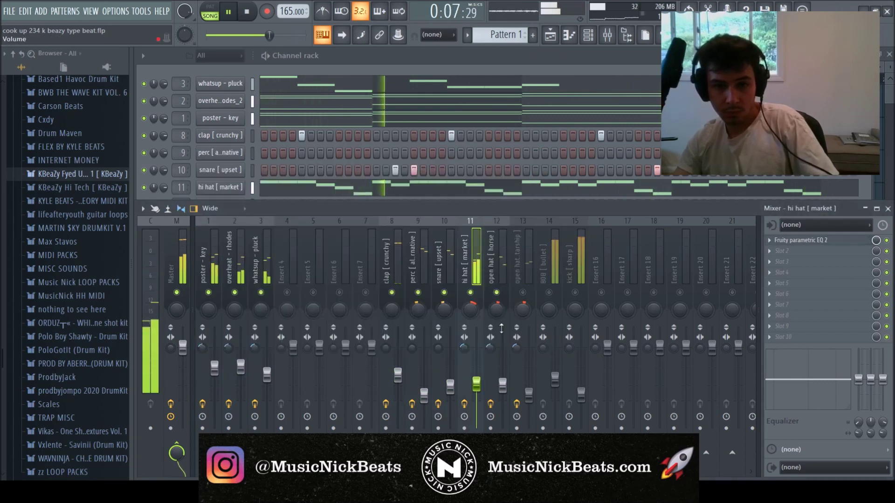
left_click(503, 387)
left_click(523, 292)
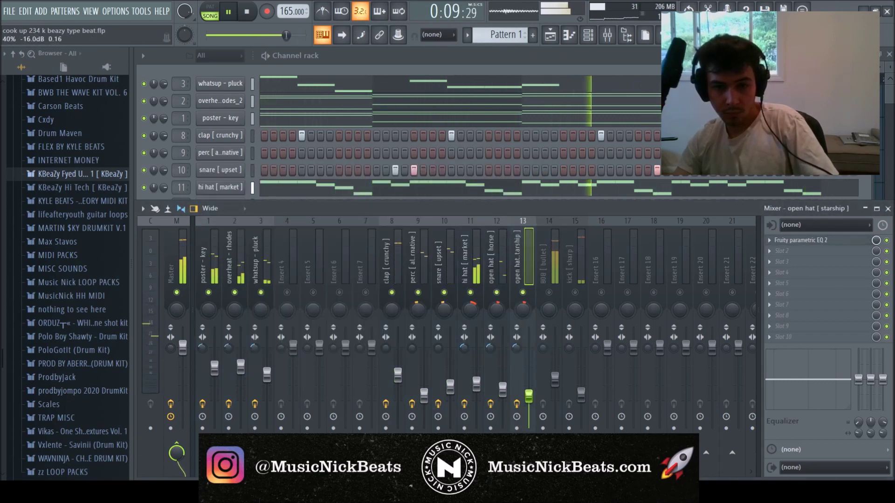
left_click(548, 293)
left_click(575, 292)
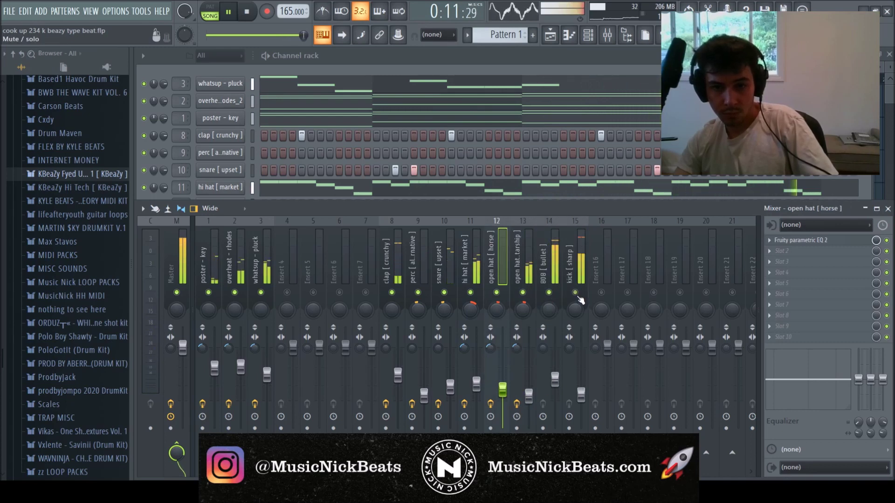
Step: Lower the kick's volume to 34% (-18.1 dB) and balance it against the 808
left_click(555, 380)
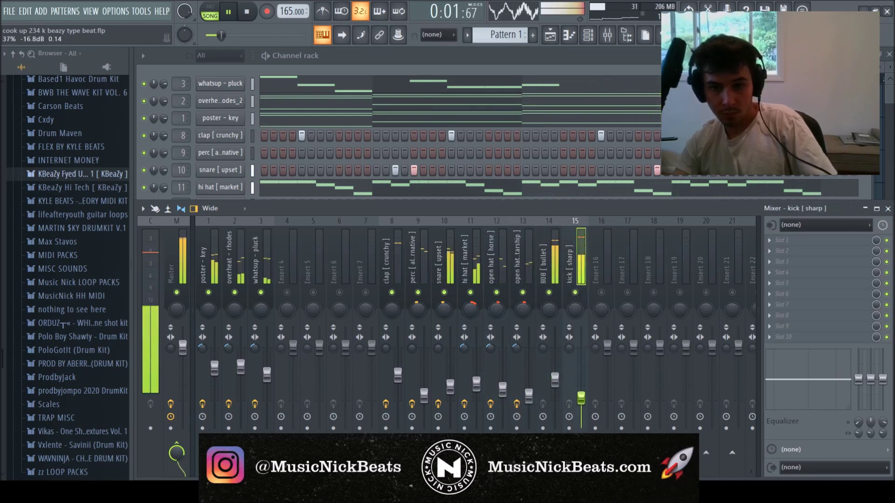
left_click_drag(576, 395, 576, 400)
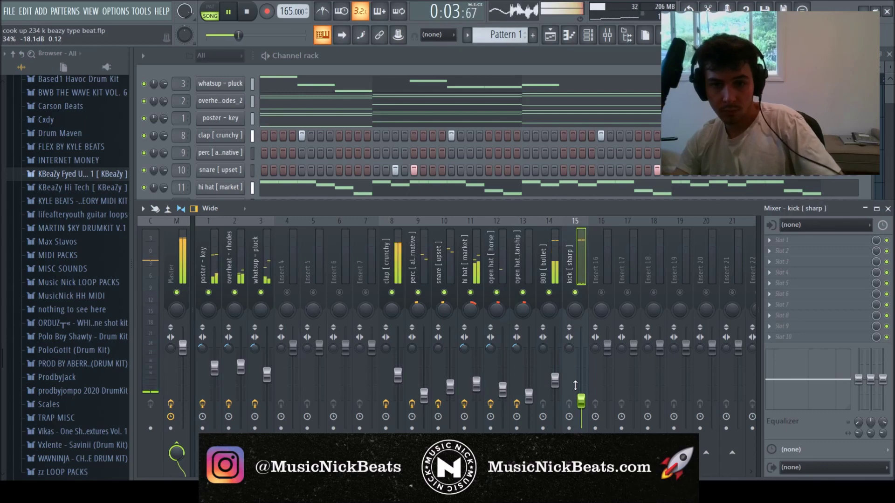
left_click(555, 378)
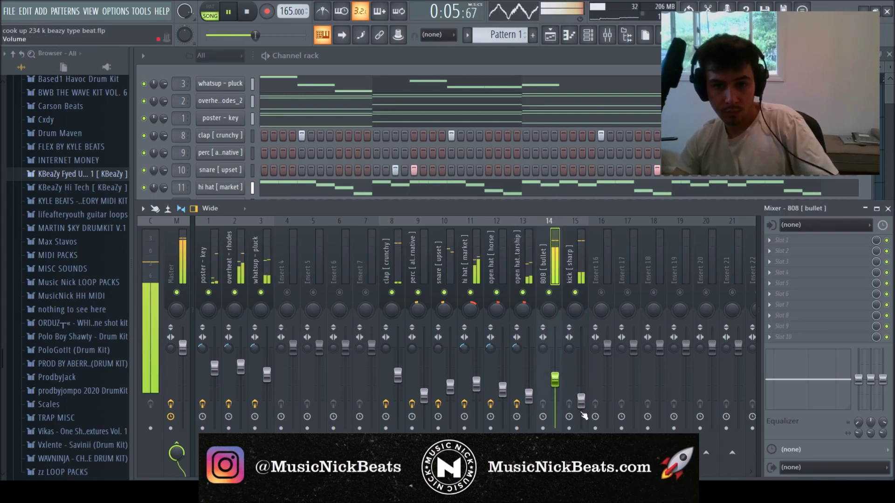
Step: Check the kick's notes in the piano roll, close it, and raise the kick and 808 volumes slightly
left_click(404, 68)
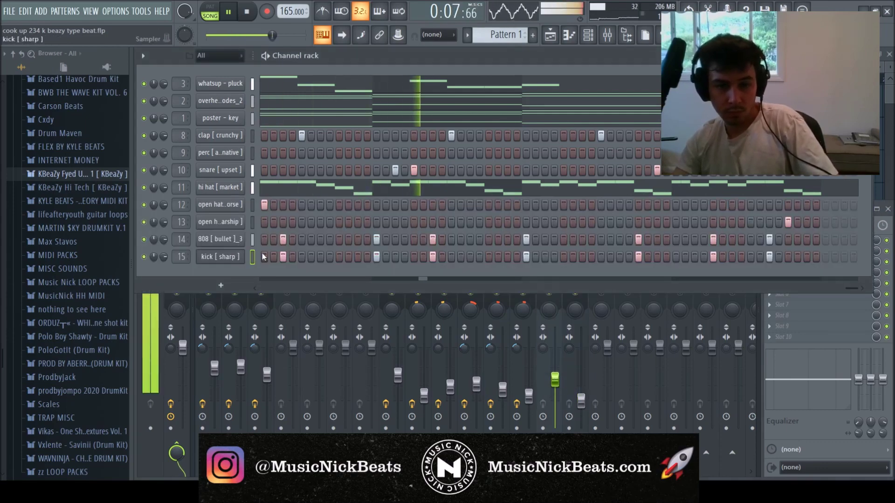
key("F7")
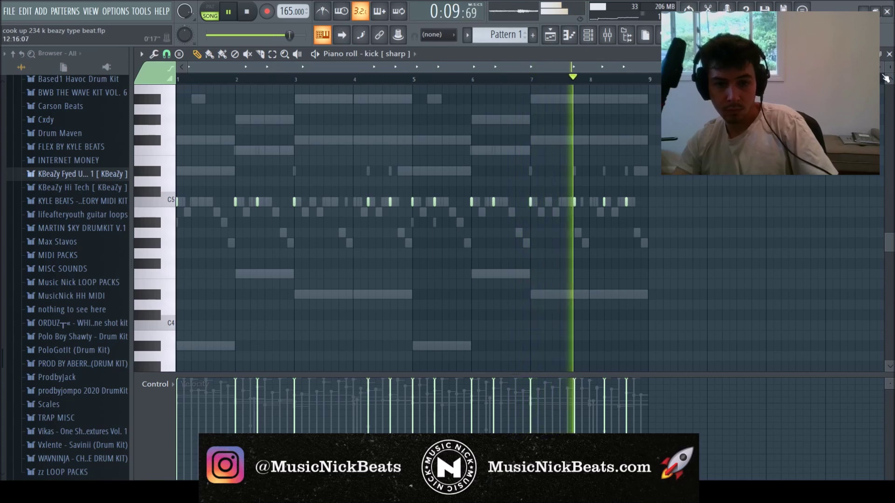
left_click(890, 54)
left_click(577, 418)
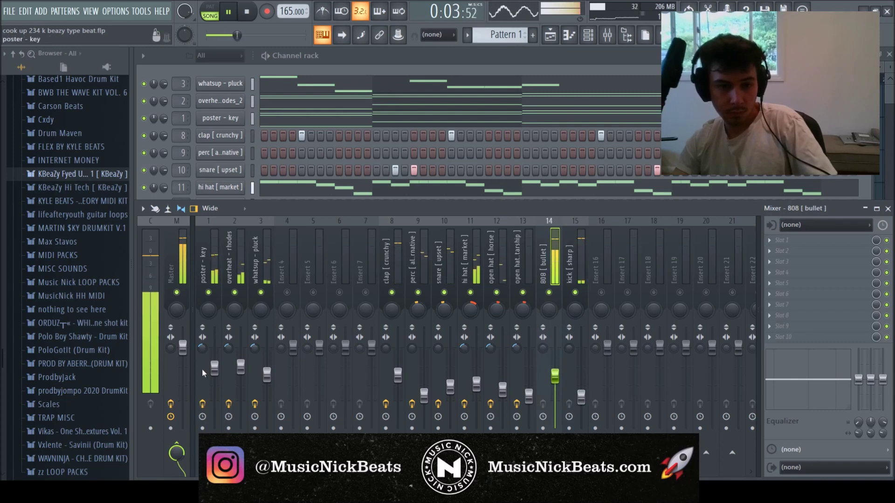
Step: Slightly raise the poster key, overheat rhodes and pluck volumes and fine-tune the drum track levels against them
left_click_drag(214, 368, 267, 373)
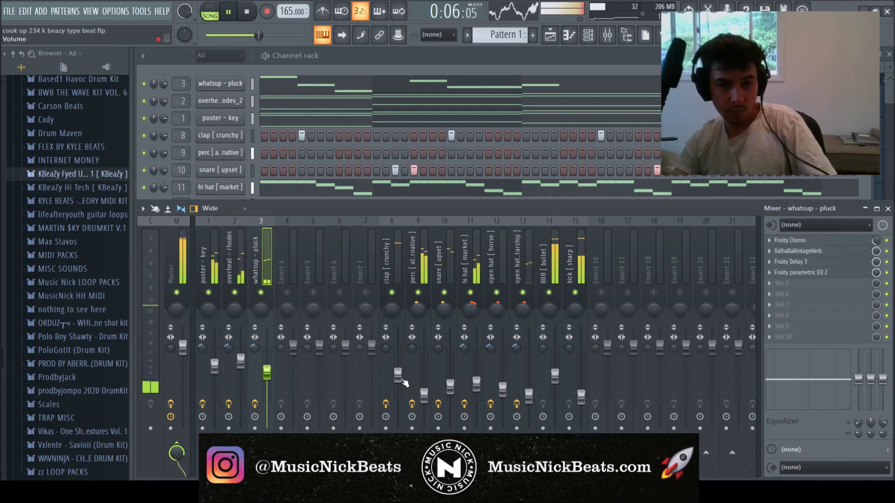
left_click(422, 383)
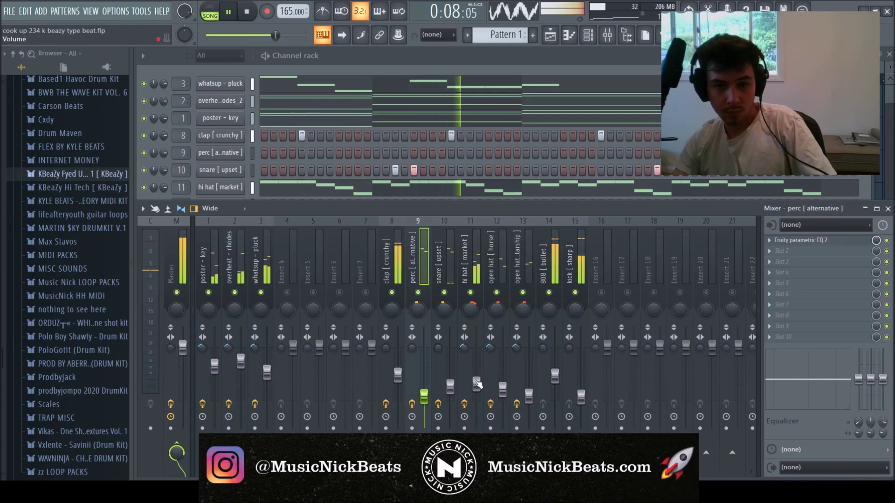
left_click(476, 383)
left_click(451, 388)
left_click(503, 390)
left_click(530, 396)
left_click(555, 376)
left_click(581, 397)
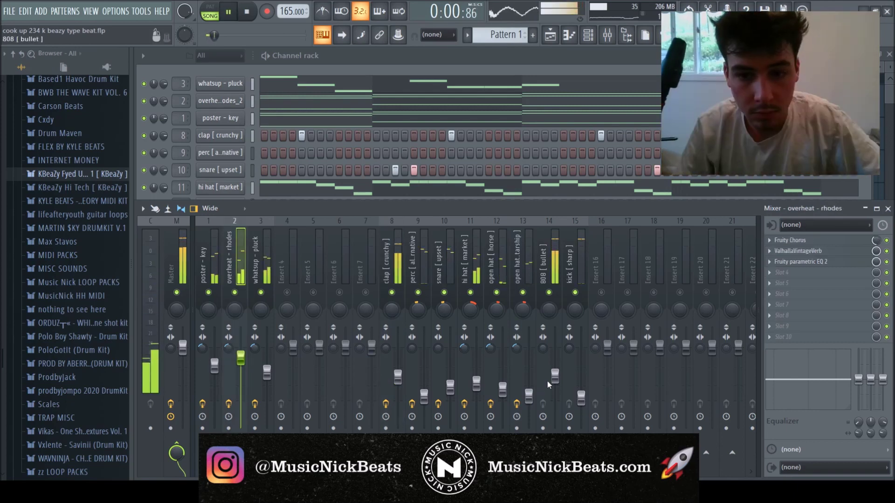
Step: Fine-tune the kick, hi hat, open hat and 808 volumes, setting the horse open hat to 49% (-12.9 dB)
left_click(581, 396)
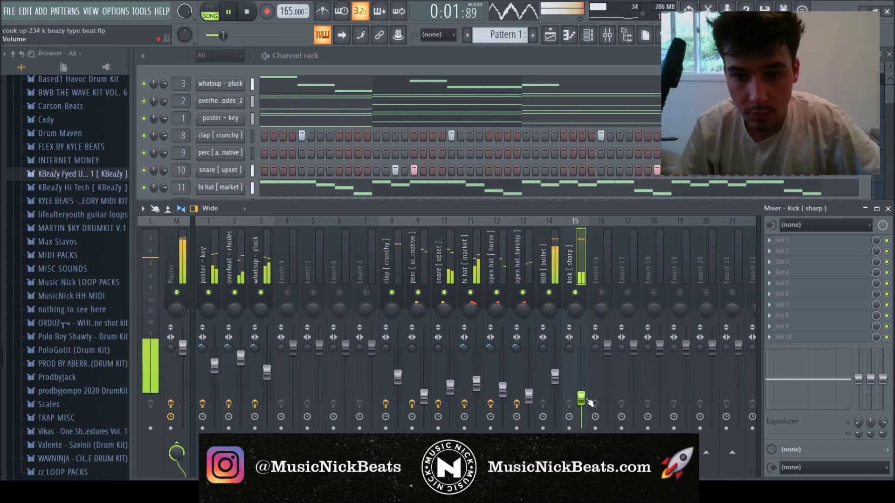
left_click(476, 383)
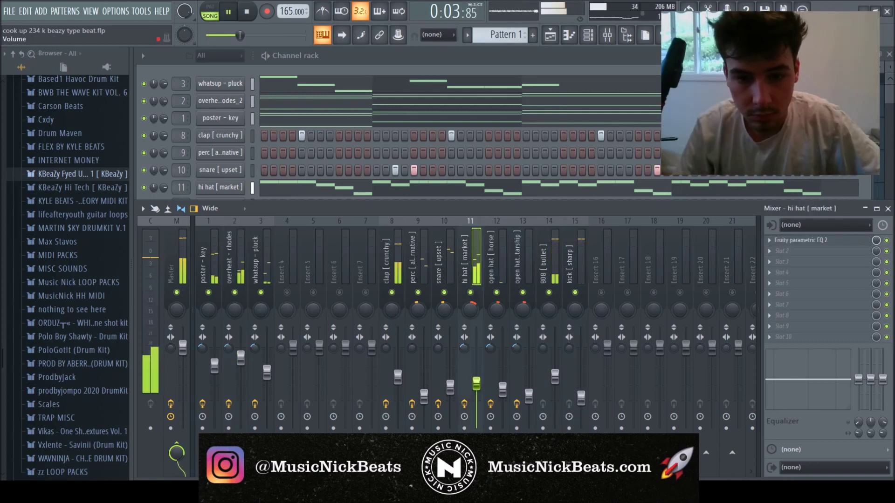
left_click(529, 394)
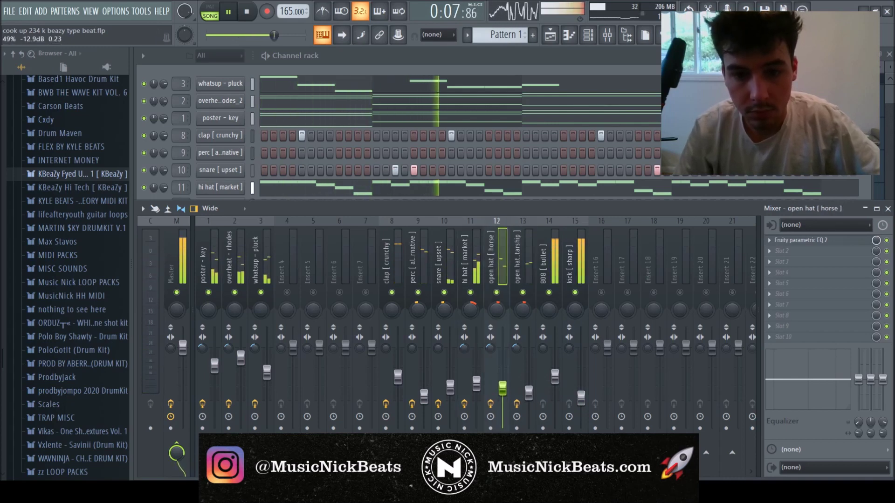
left_click(554, 376)
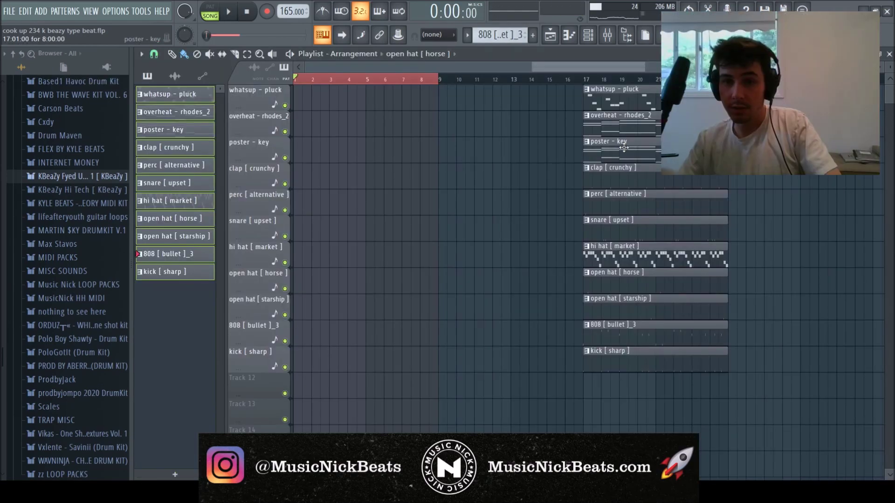
Step: Place a copy of the poster key clip at bar 1 of the playlist, start playback and save the project
left_click(299, 82)
key("space")
key("ctrl+s")
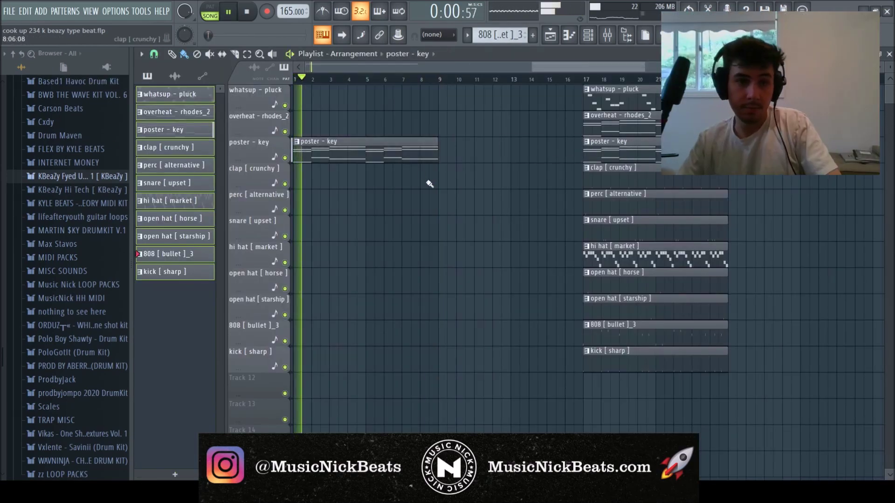
scroll(428, 196, "down", 1)
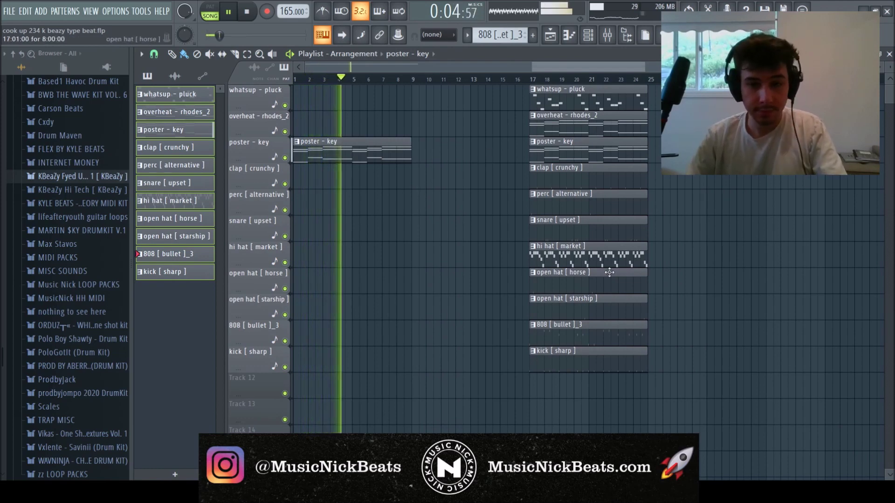
Step: Copy all clips except the pluck and kick from bar 17 to bar 9, and delete the perc and snare copies
mouse_move(625, 346)
left_mouse_down()
mouse_move(587, 122)
mouse_move(469, 126)
left_mouse_up()
scroll(391, 251, "up", 4)
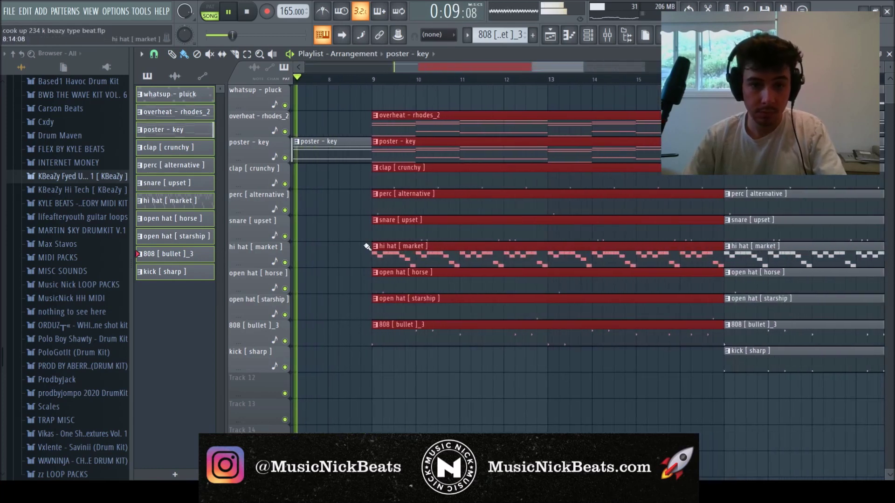
right_click(398, 194)
right_click(396, 220)
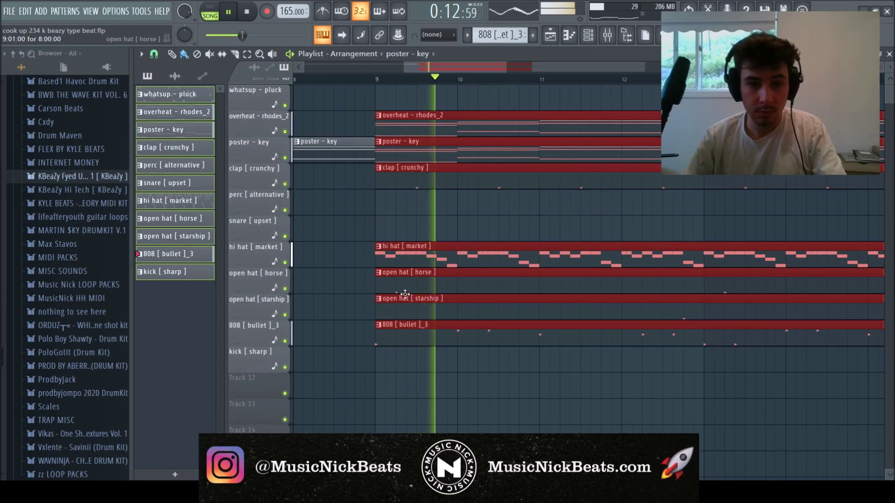
scroll(434, 340, "down", 5)
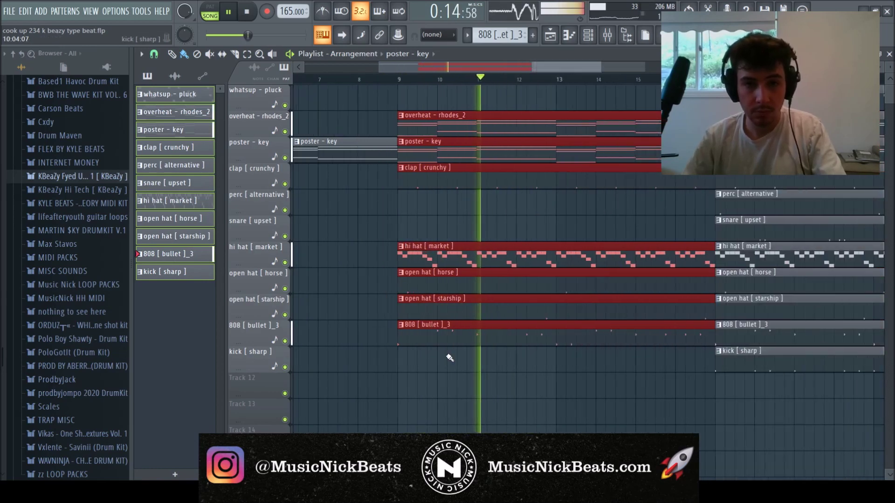
left_click(478, 362)
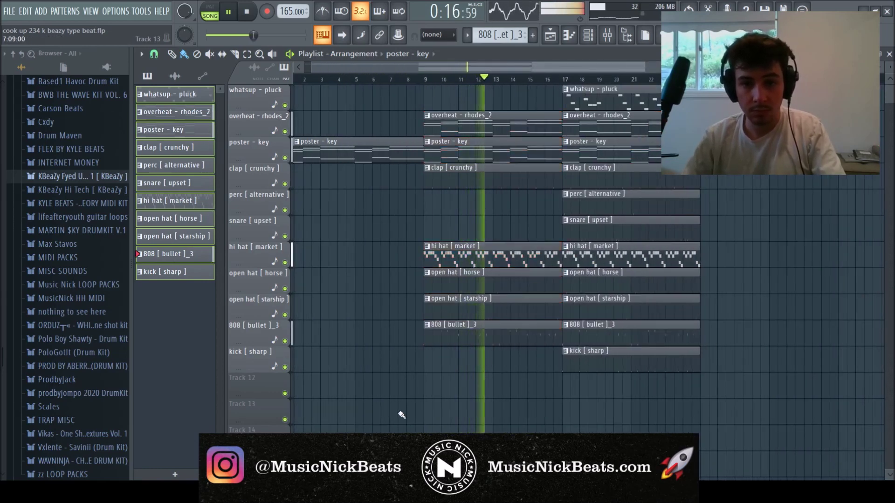
Step: Make the 808 clip at bar 9 a unique pattern and open its notes in the piano roll with playback running
key("space")
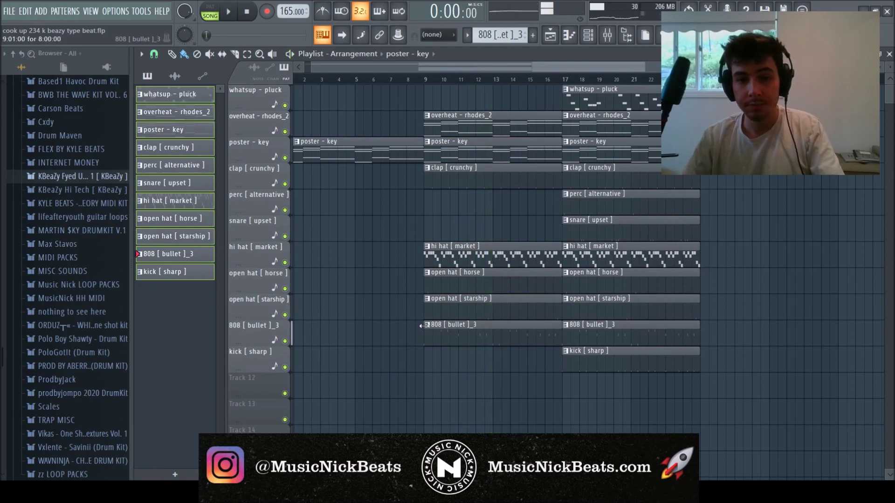
left_click(469, 380)
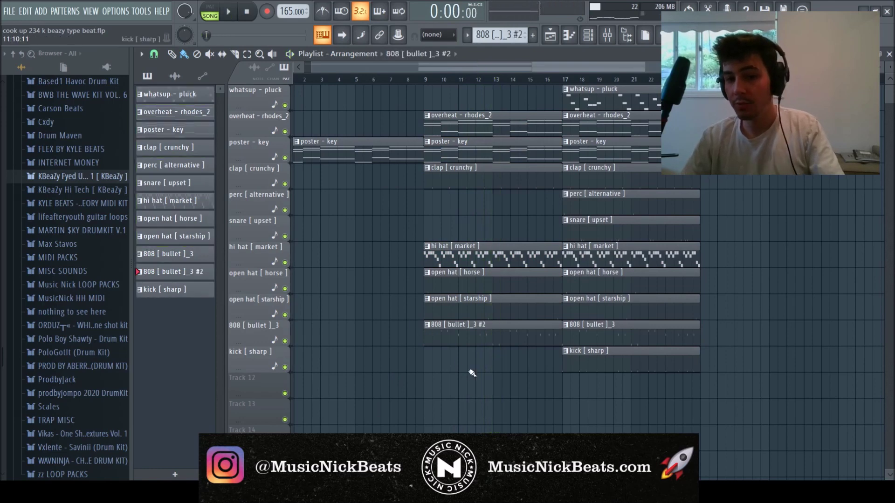
double_click(470, 331)
key("space")
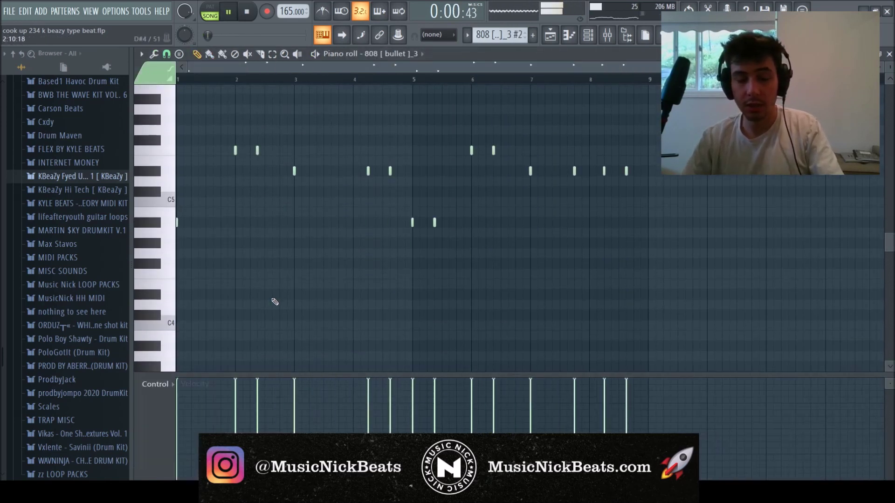
key("space")
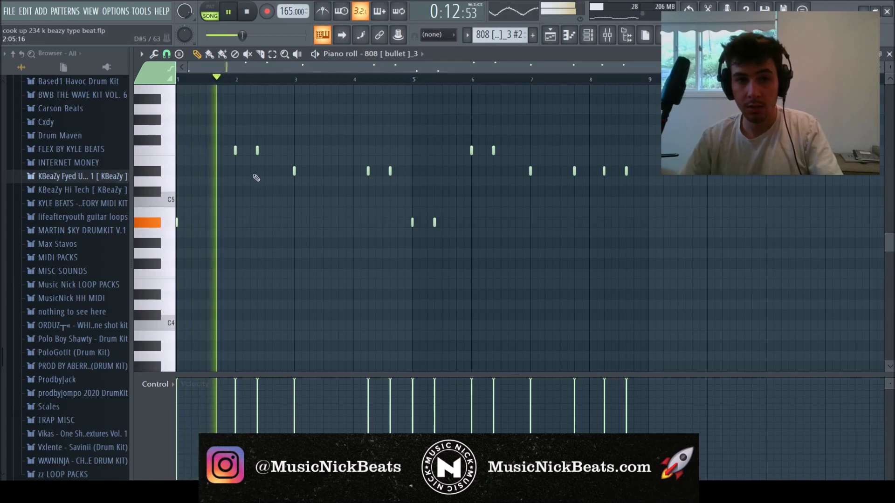
Step: Delete the 808's second note in bar 2, replace bars 5–8 with a copy of bars 1–4, and add a second A#4 note in bar 5
right_click(257, 151)
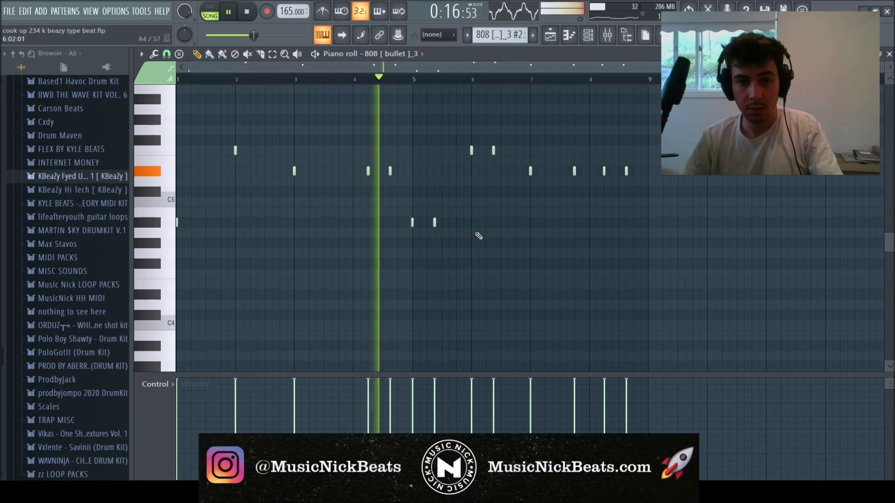
key("space")
left_click_drag(696, 299, 410, 110)
key("Delete")
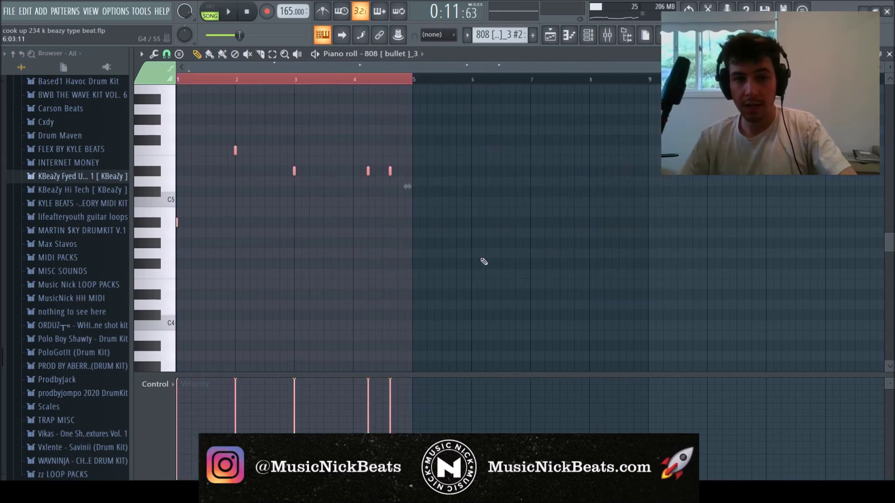
left_click(434, 222)
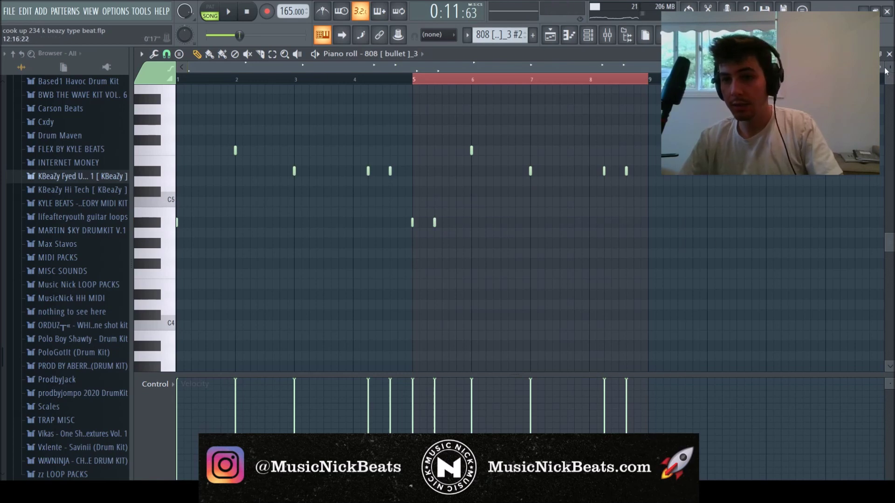
left_click(889, 54)
Step: Play the arrangement from bar 9 and save the project
left_click(611, 408)
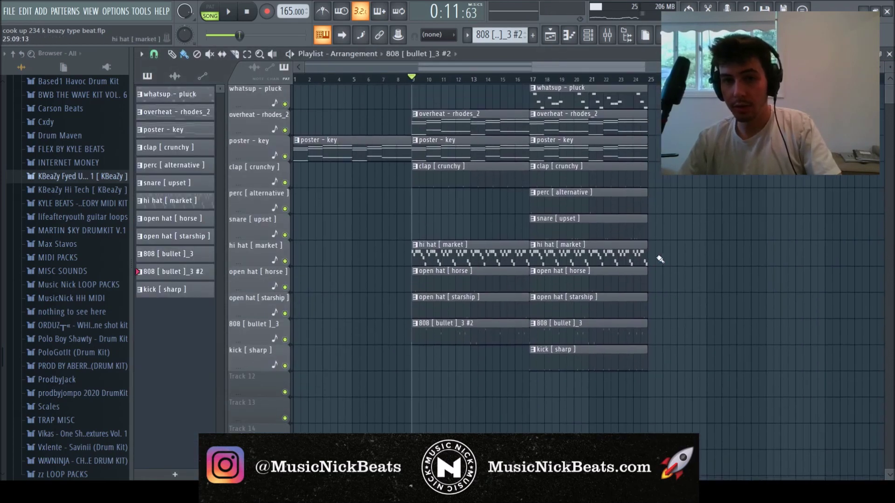
key("space")
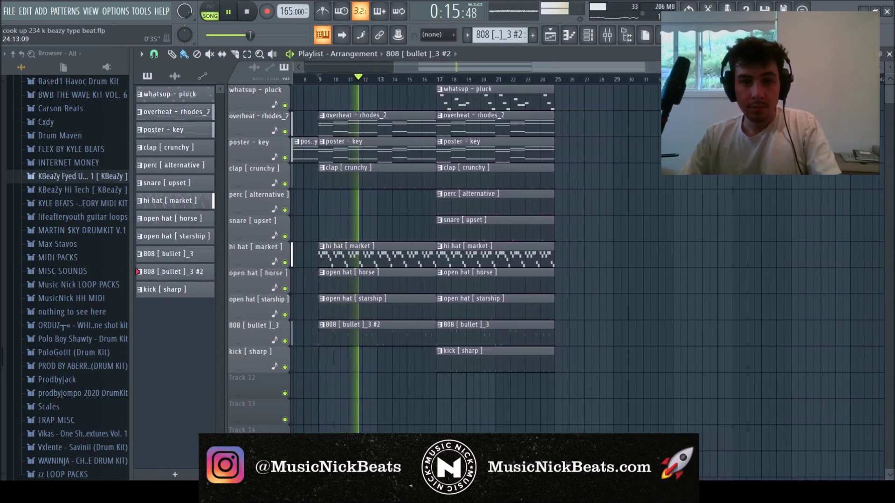
key("ctrl+s")
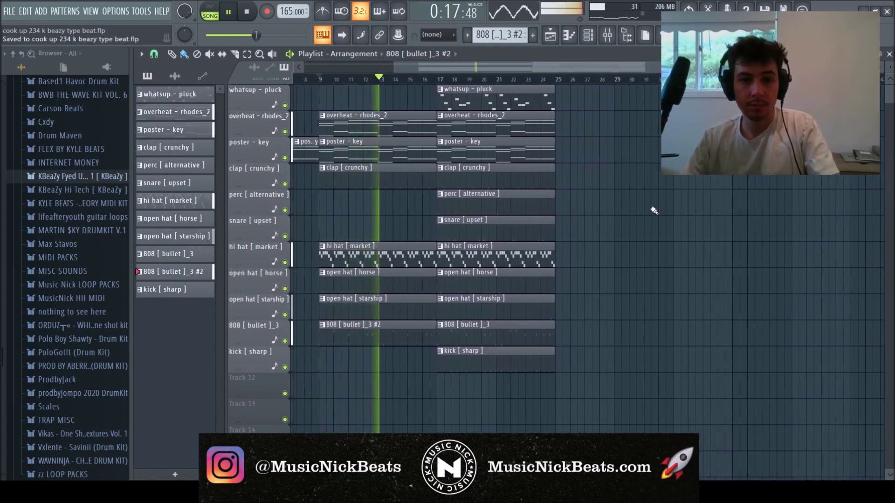
Step: Copy the poster key clip and bar 9's clap, hi hat, open hat and 808 clips to bar 25, trimming the drum copies' first bar
left_click(482, 154)
key("ctrl+b")
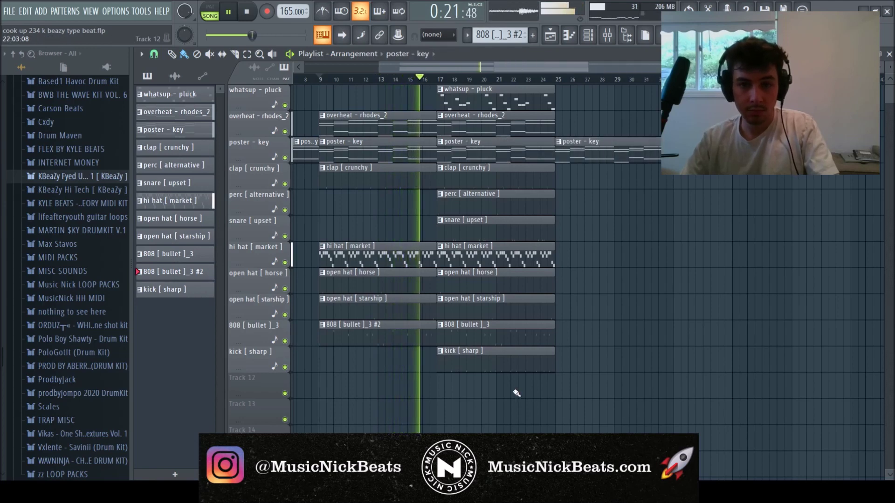
left_click_drag(380, 373, 571, 184)
scroll(571, 195, "up", 3)
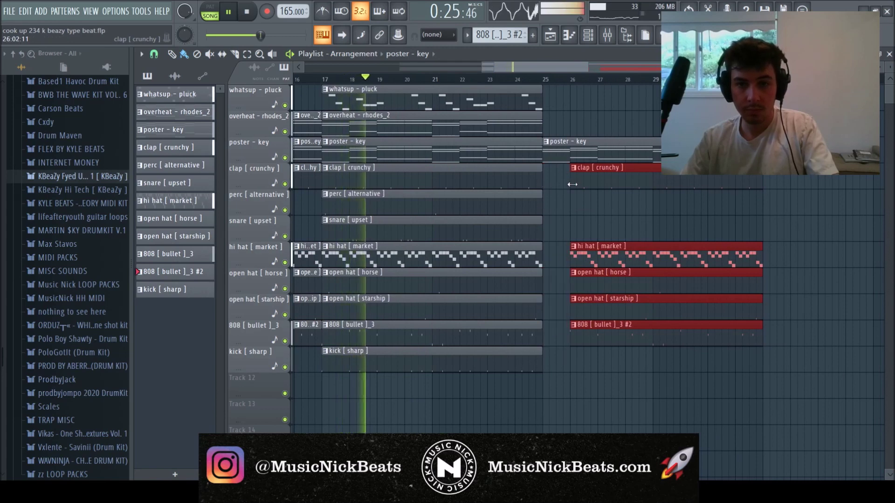
scroll(570, 185, "down", 3)
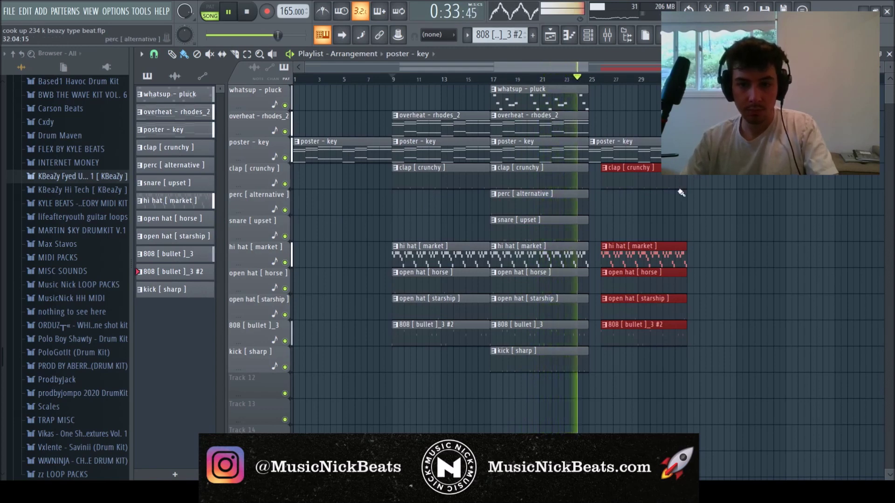
Step: Copy bar 17's drum and 808 clips to bar 33, add the whatsup pluck clip above them, and save the project
key("ctrl+s")
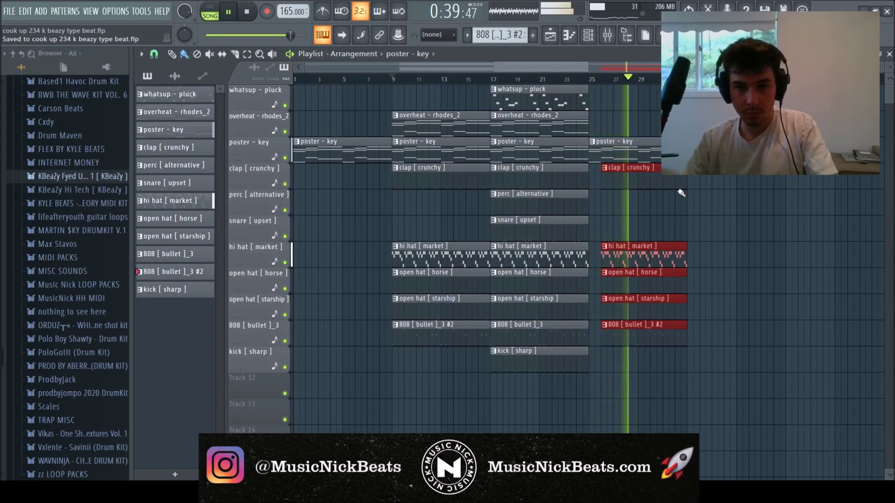
left_click_drag(532, 398, 726, 130)
key("ctrl+s")
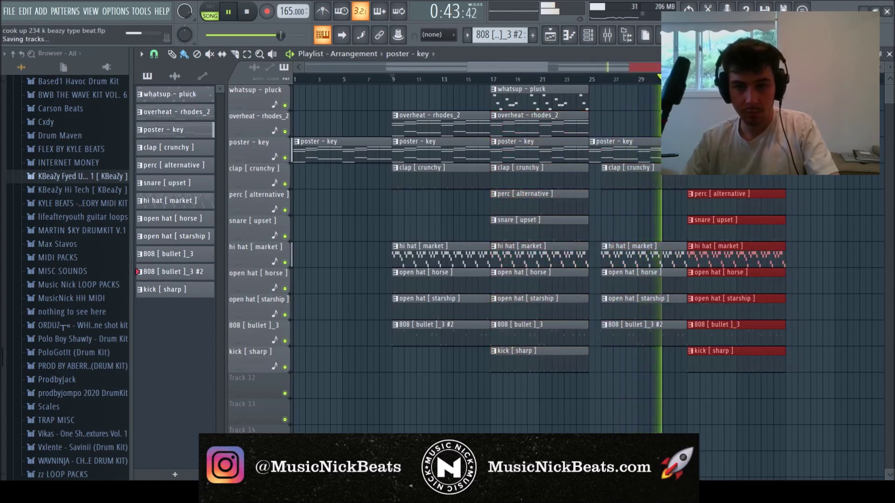
left_click(552, 97)
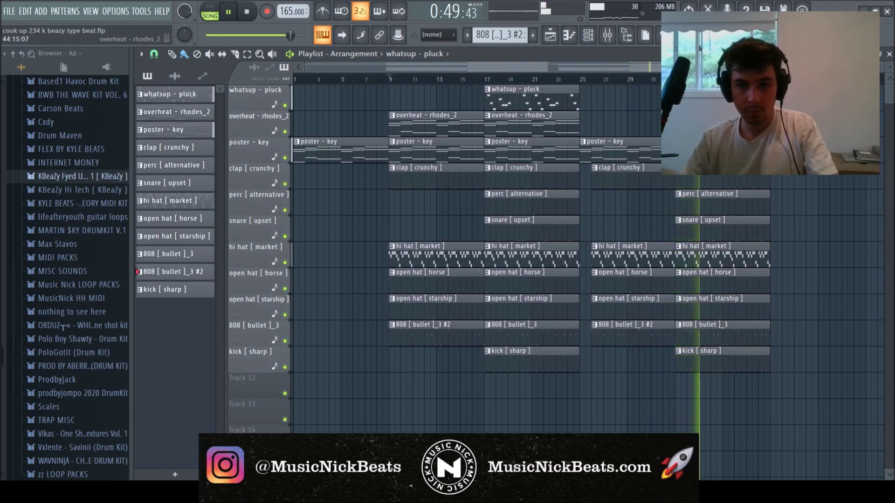
key("ctrl+s")
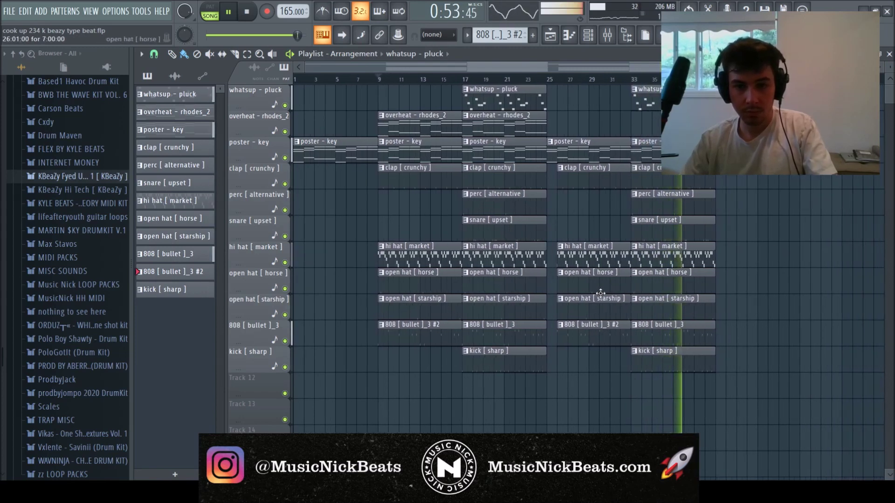
Step: Duplicate bar 33's clap, perc, snare, hi hat and open hat clips to bar 41 and add the whatsup pluck clip there
left_click_drag(688, 317, 665, 175)
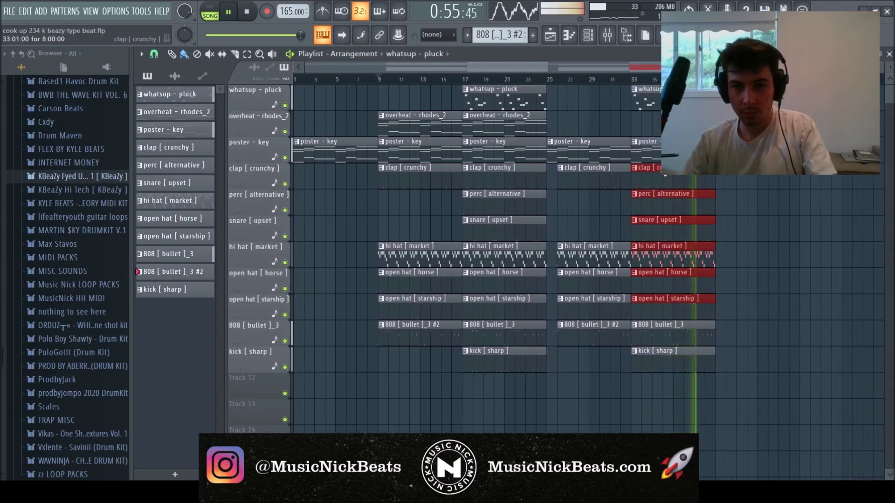
key("ctrl+b")
left_click(508, 125)
left_click(727, 125)
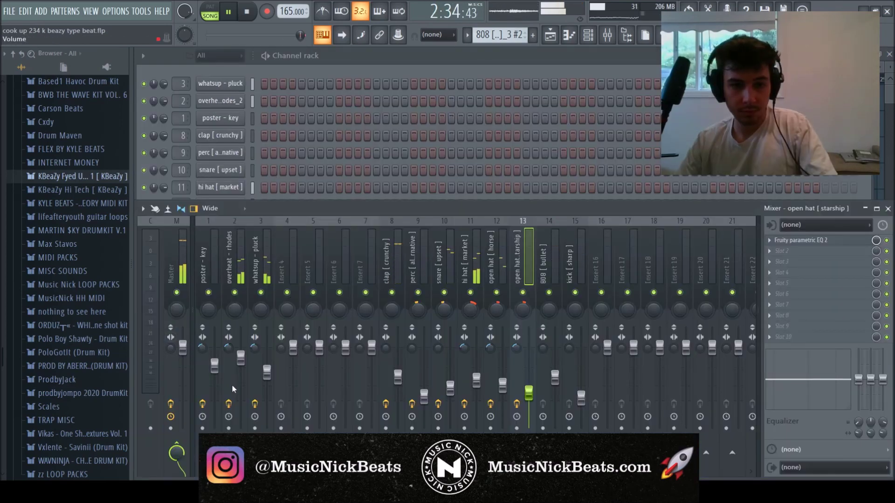
Step: Fade out the song's ending with a falling Master volume automation clip on track 12, and return the stopped playhead to bar 1
key("F5")
left_click_drag(800, 388, 766, 380)
left_click_drag(832, 337, 793, 197)
key("space")
scroll(792, 196, "down", 2)
left_click(295, 81)
key("ctrl+d")
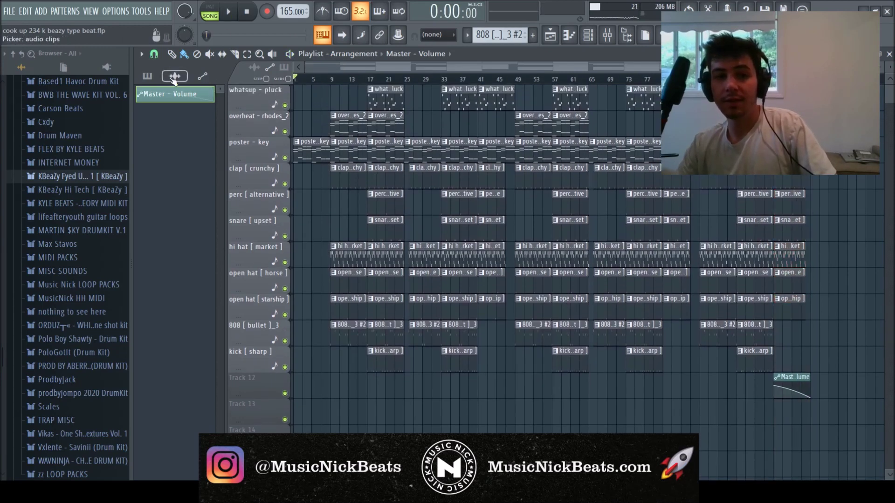
Step: Show the pattern list, inspect the overheat rhodes channel's sampler settings, and return to the playlist
left_click(147, 76)
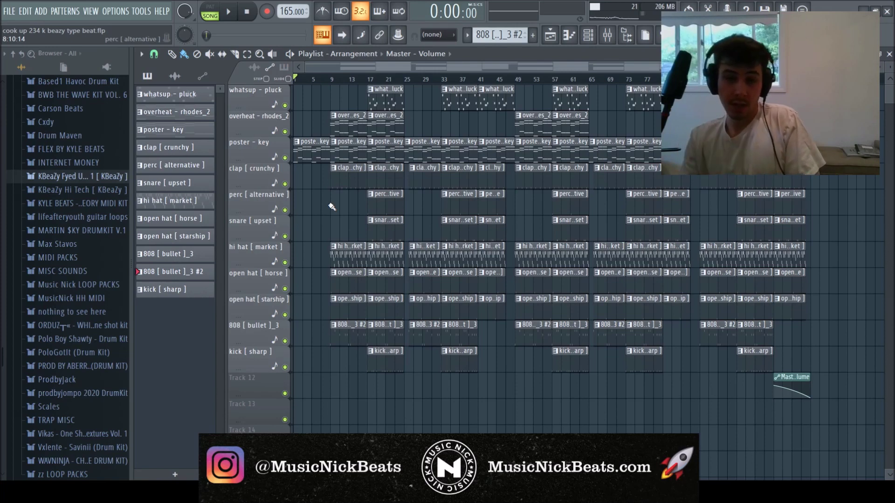
key("F6")
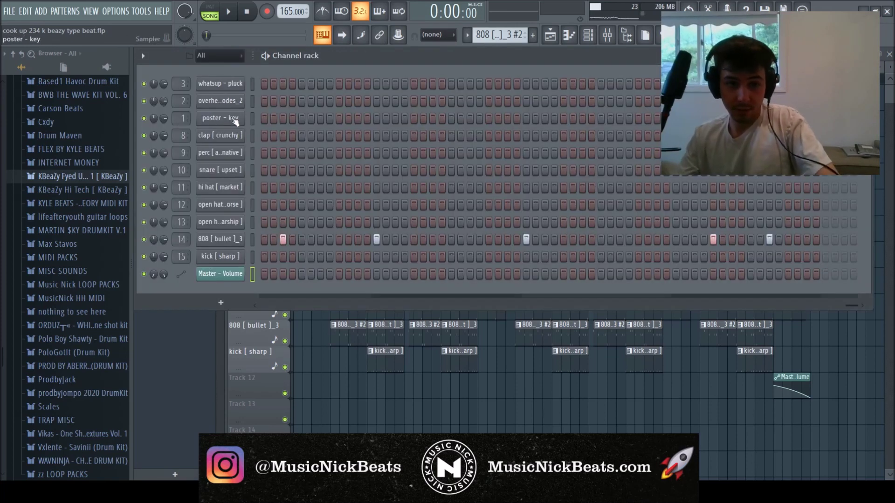
left_click(220, 101)
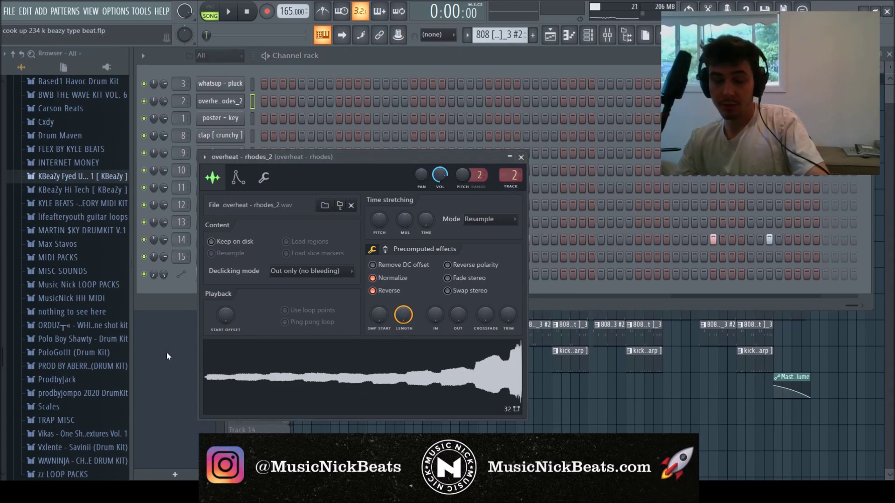
left_click(521, 158)
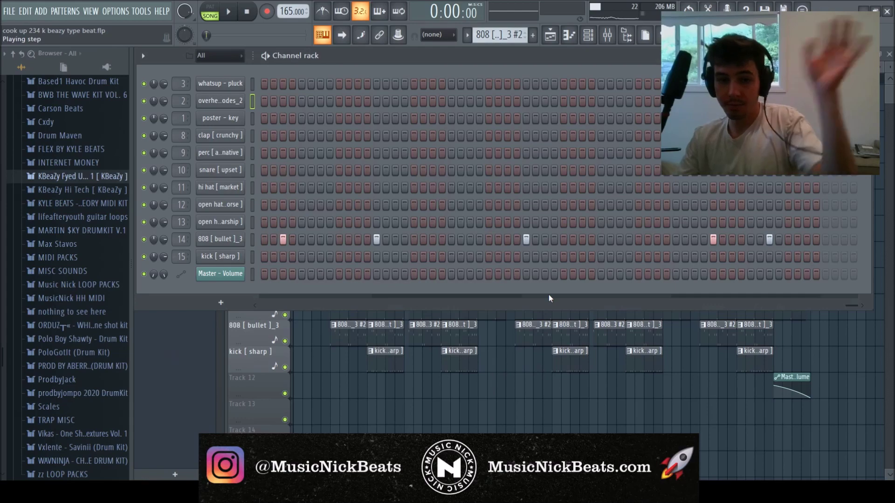
key("F6")
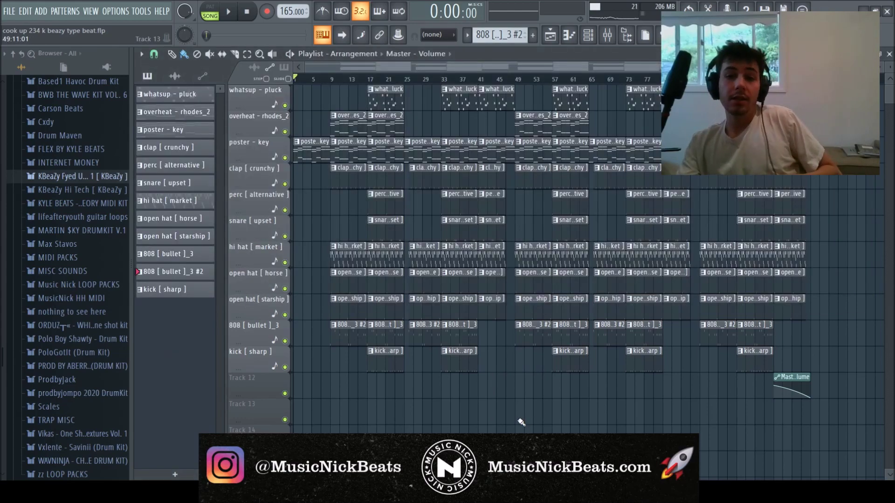
Step: Move the playhead to bar 17, listen to the full arrangement, and stop playback
left_click(368, 79)
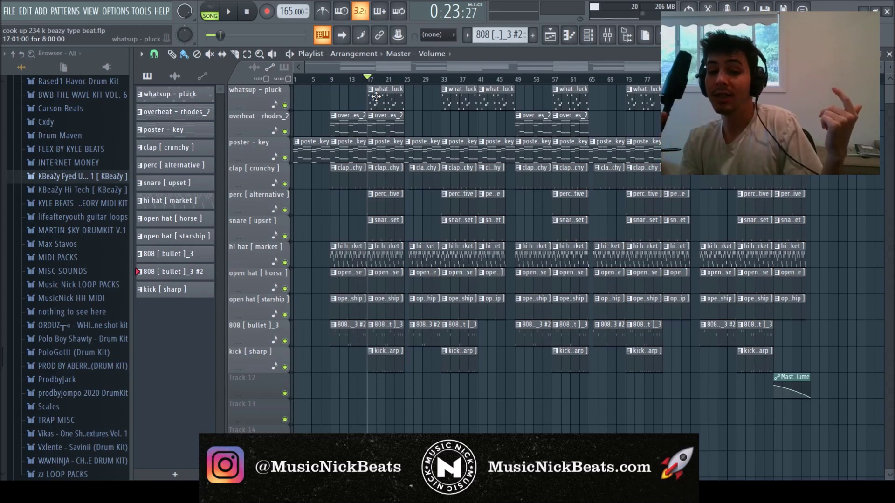
left_click(229, 13)
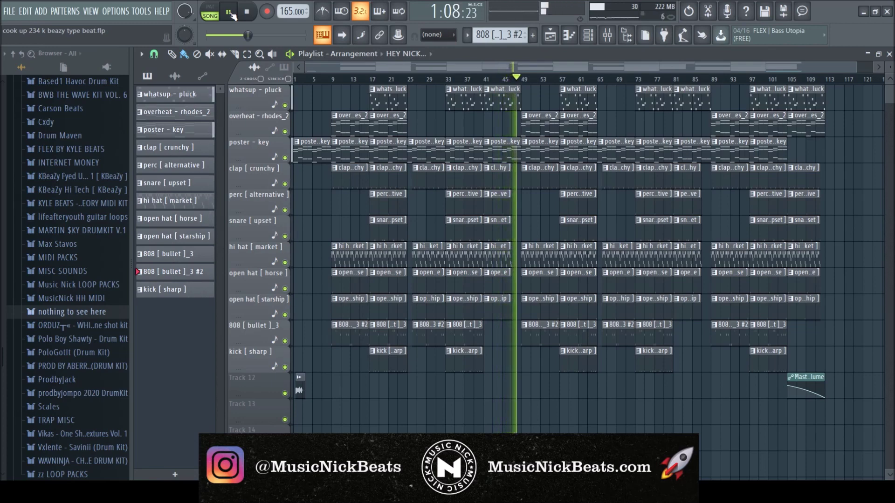
left_click(232, 15)
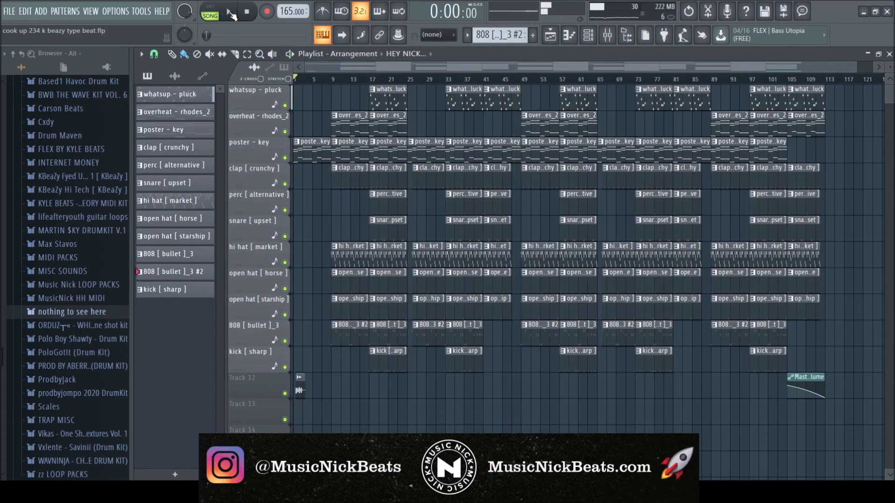